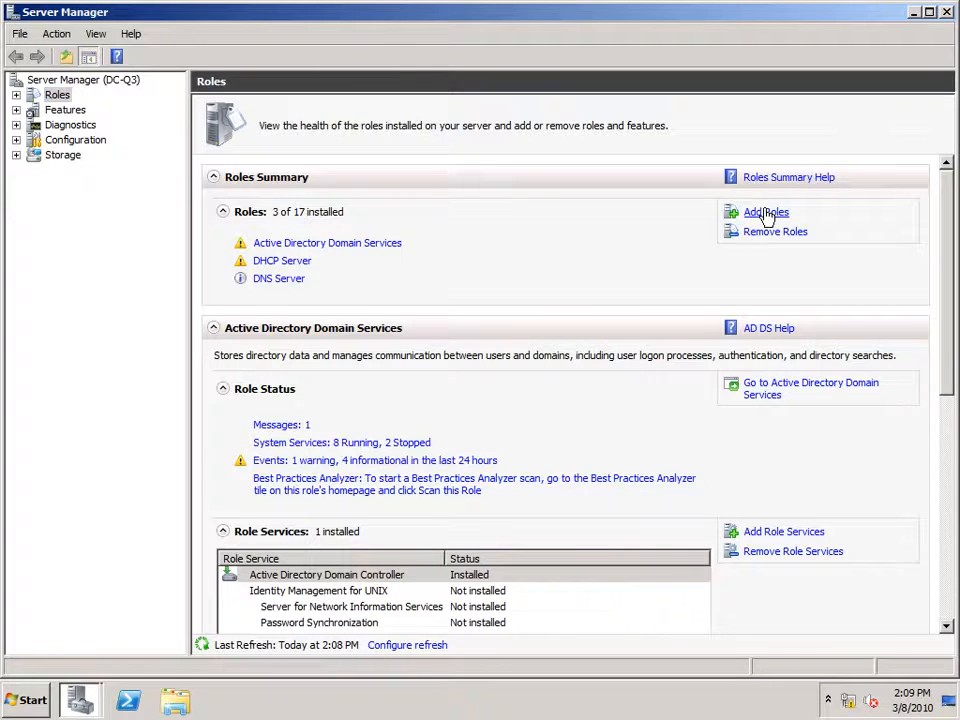
Add the Windows Deployment Services role with Deployment Server and Transport Server role services.
click(757, 213)
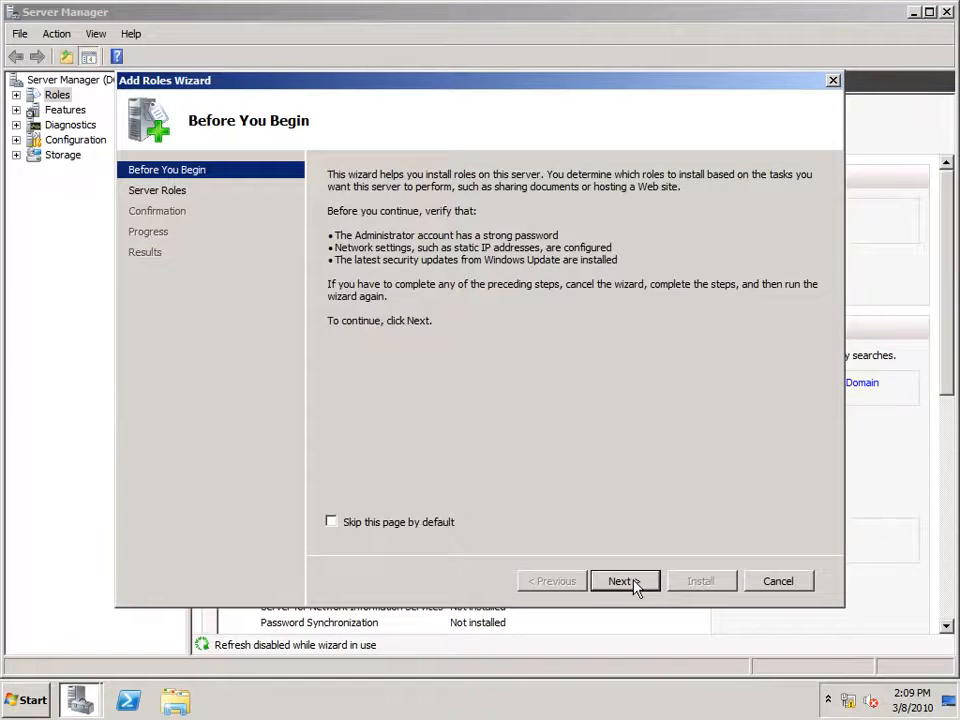
click(622, 581)
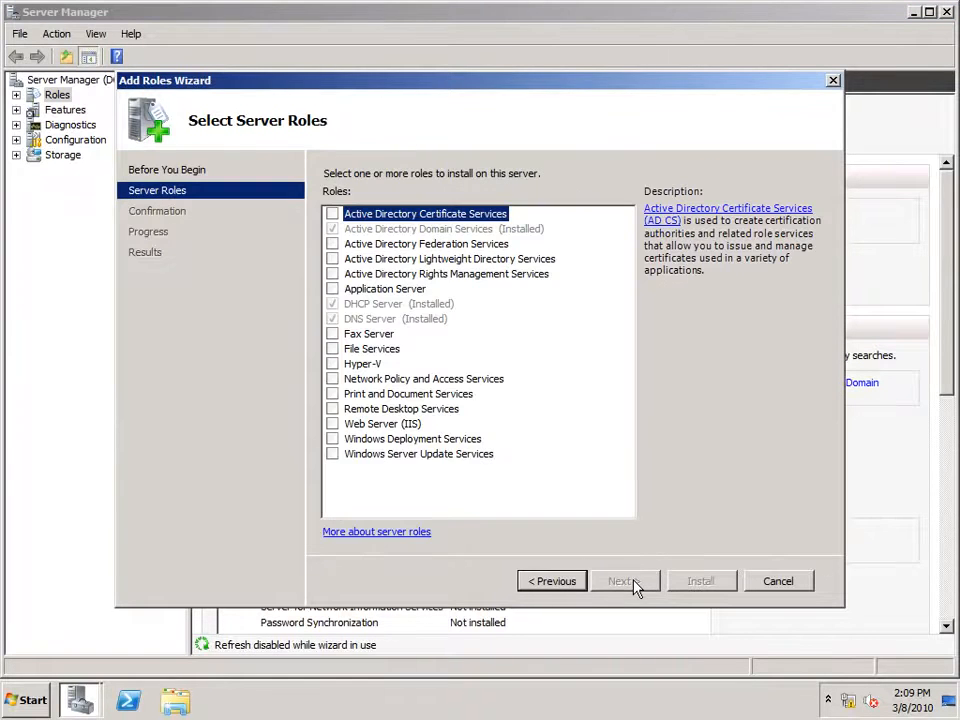
click(331, 438)
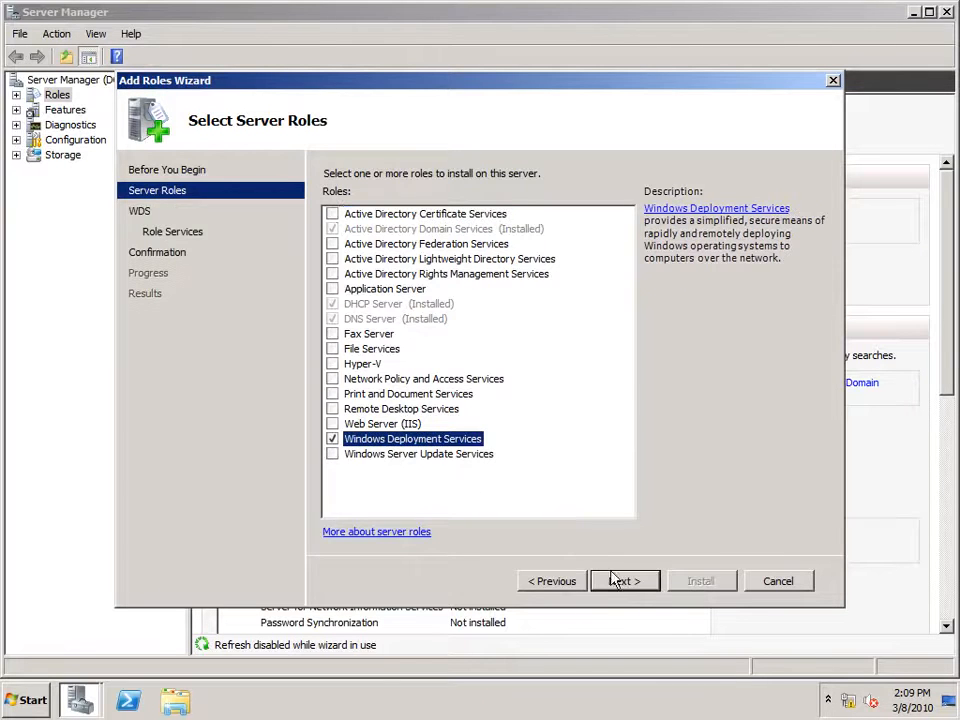
click(637, 582)
click(637, 582)
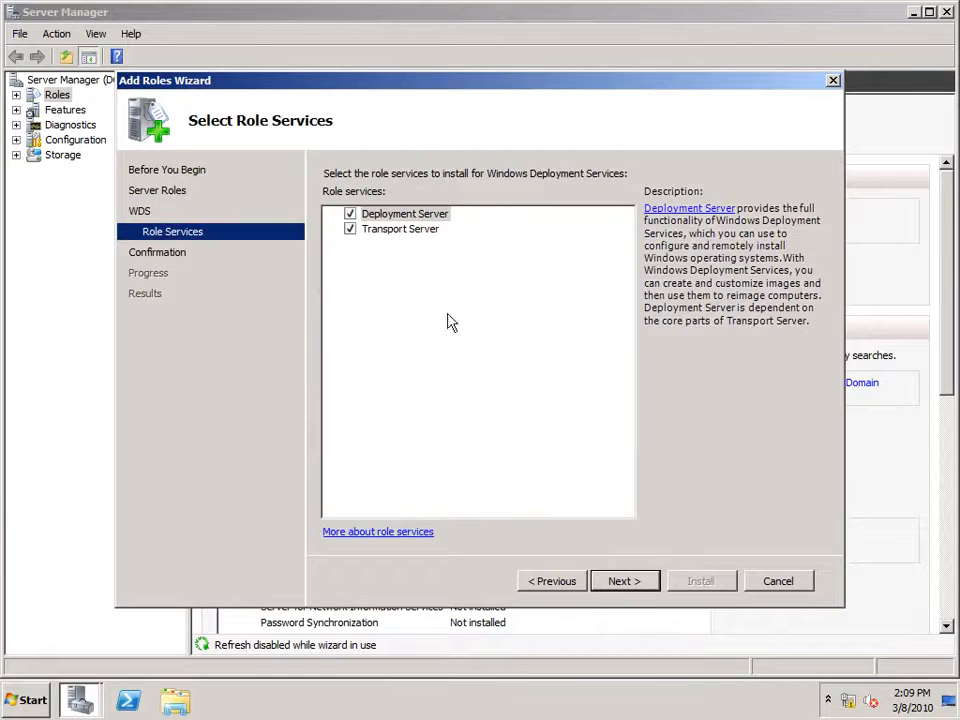
click(411, 236)
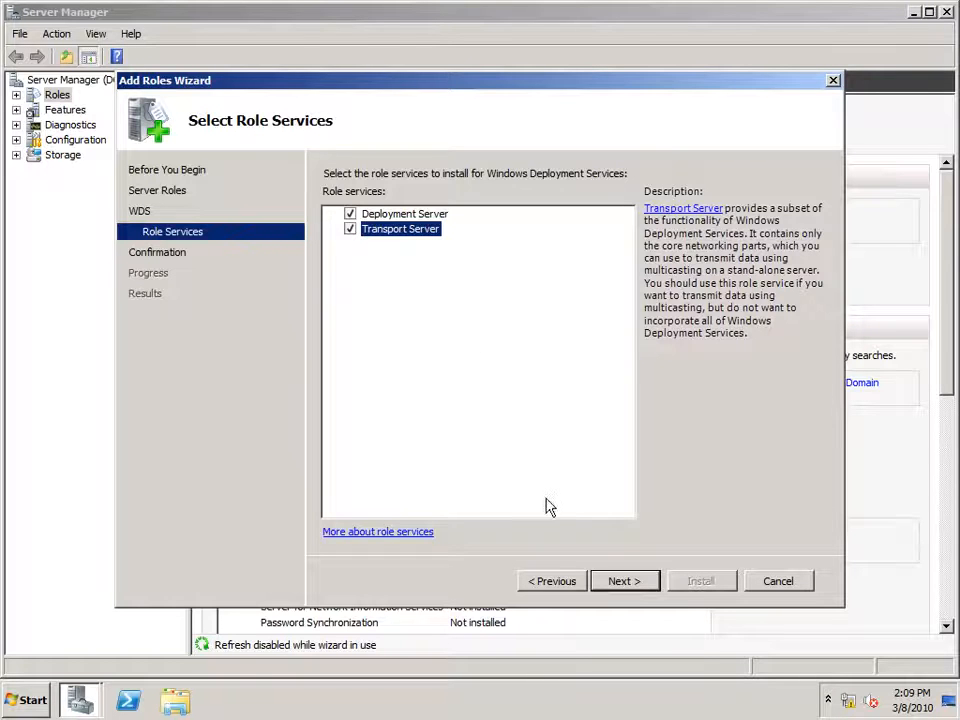
click(634, 584)
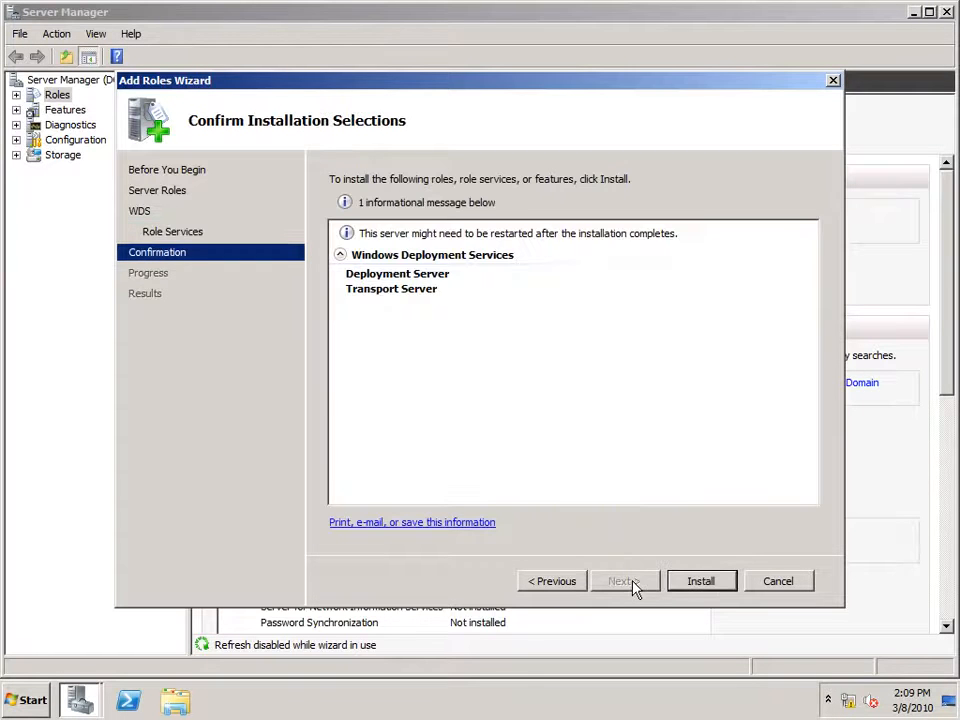
click(700, 582)
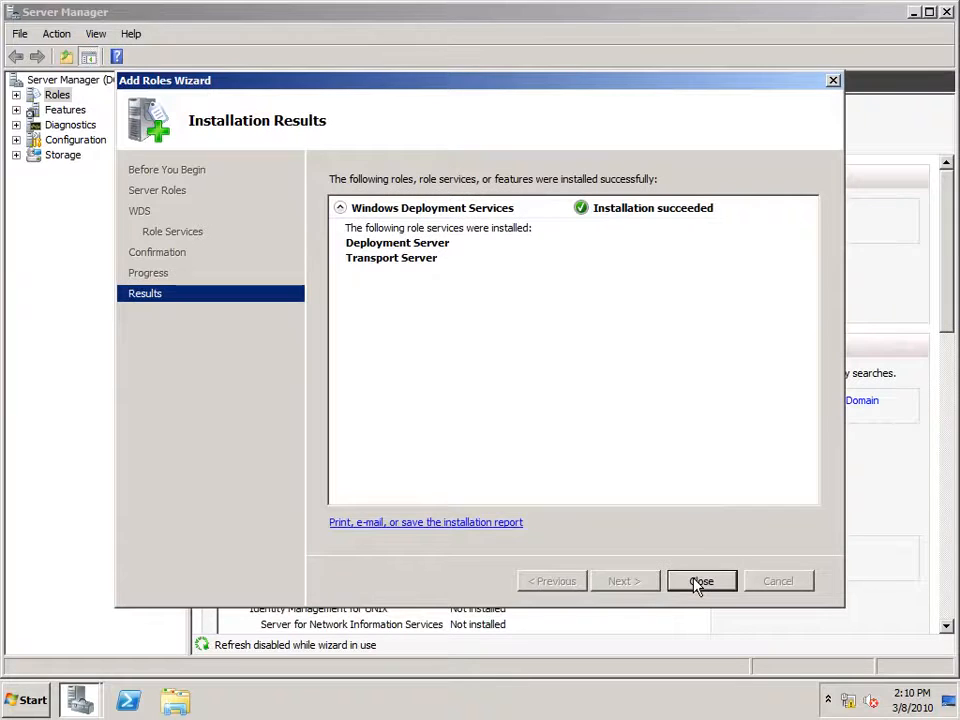
click(700, 582)
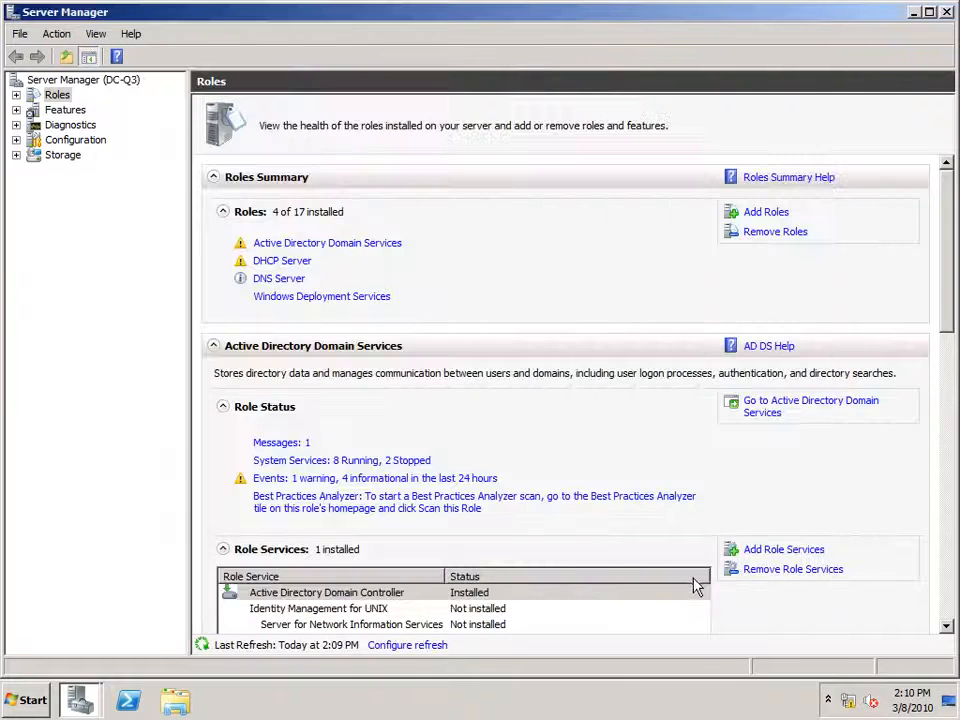
Navigate to DC-Q3.Contoso.com under Roles > Windows Deployment Services > Servers and open its context menu.
click(16, 95)
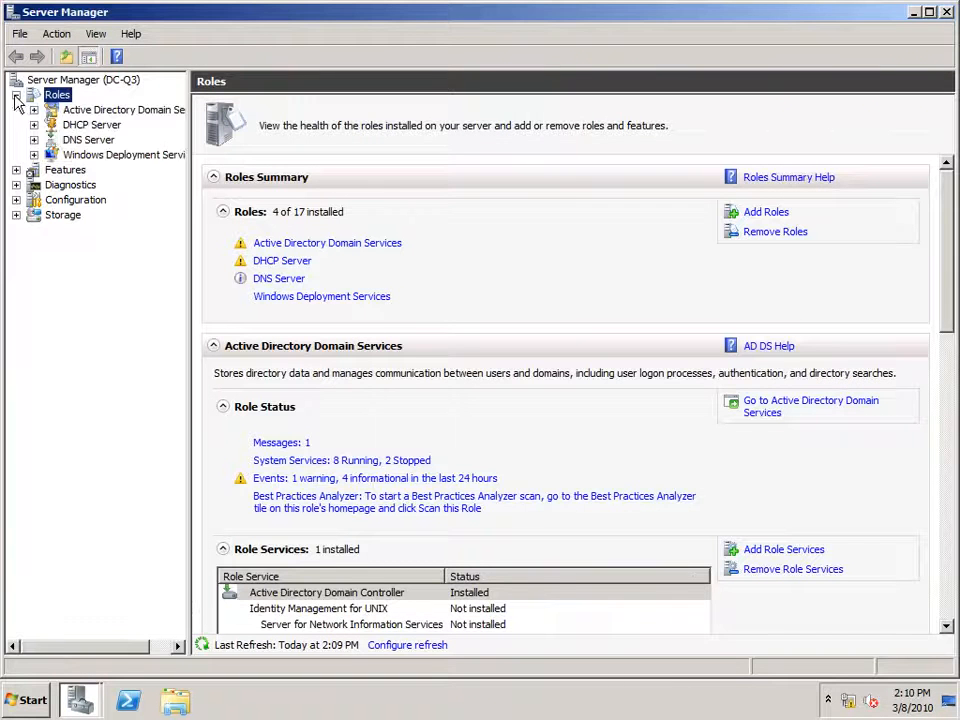
click(34, 155)
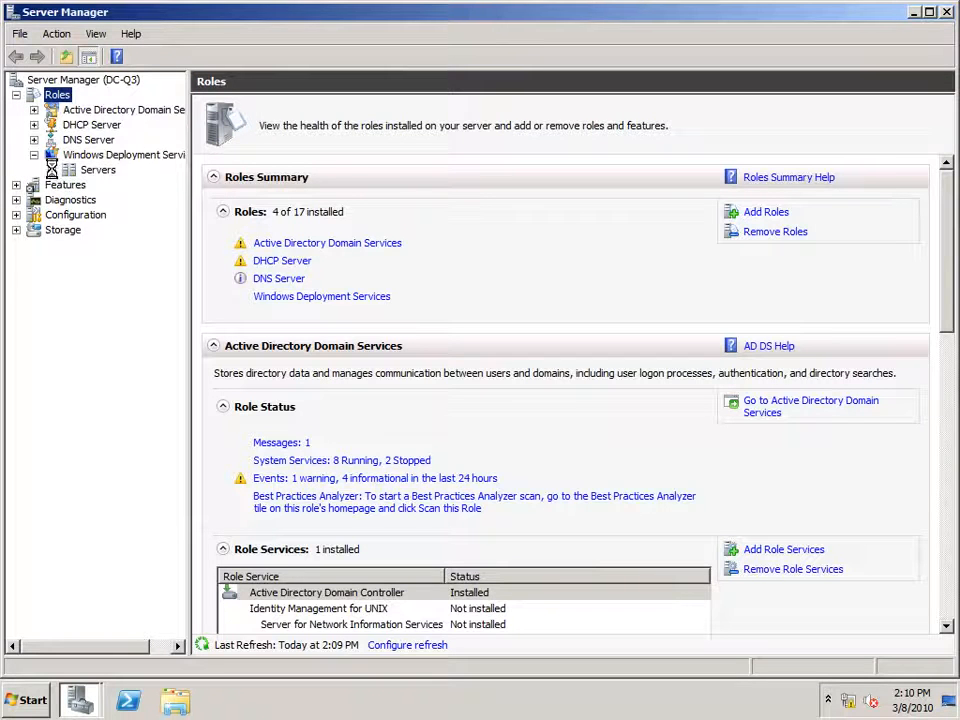
click(52, 170)
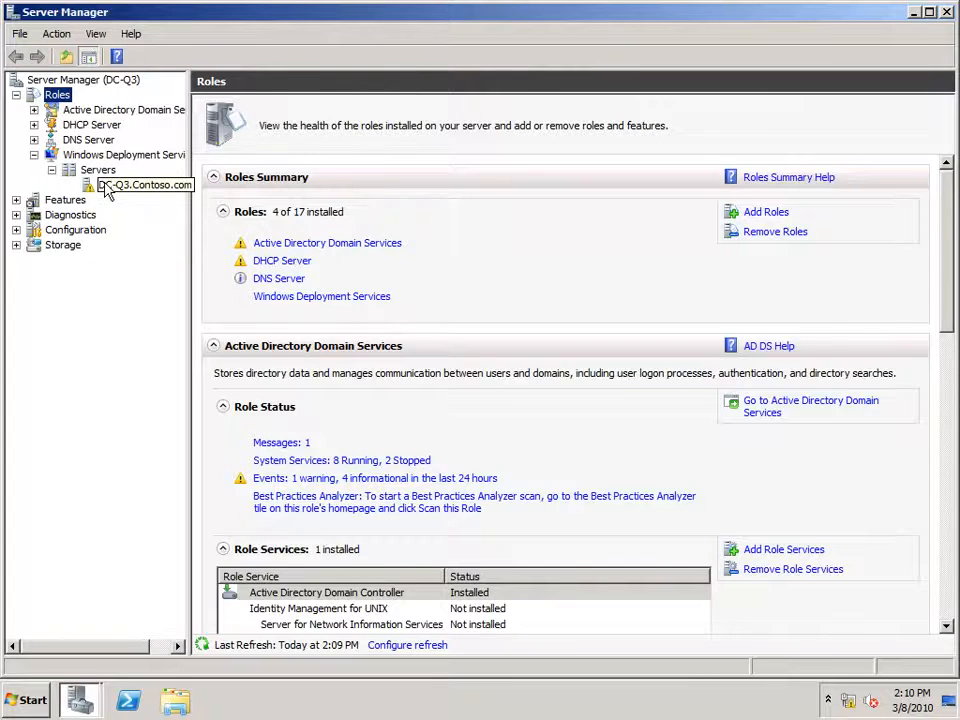
click(105, 188)
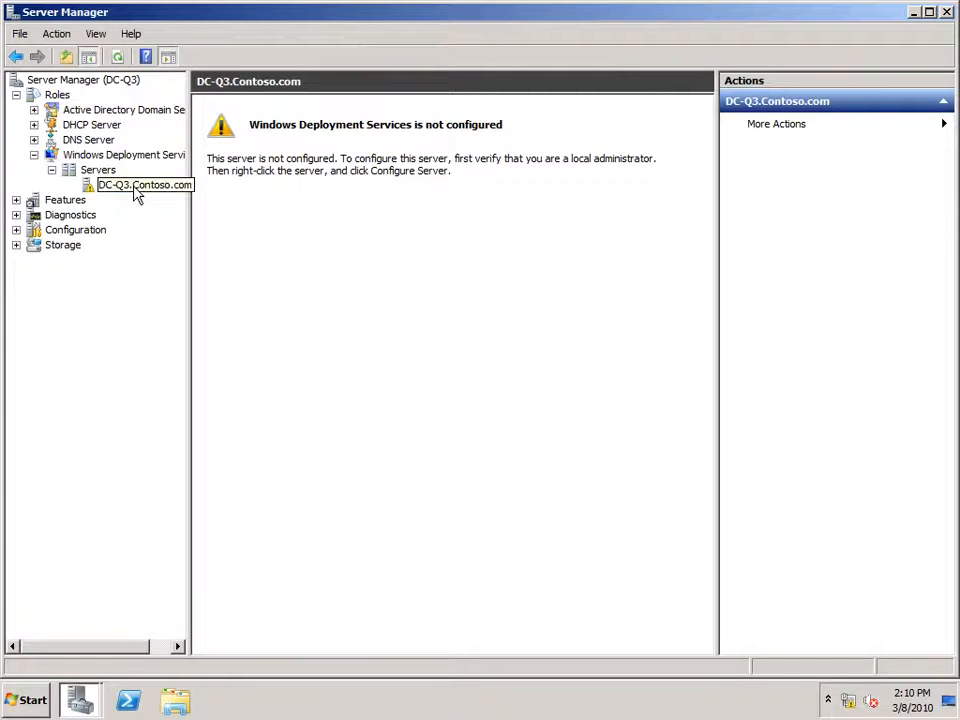
right_click(137, 196)
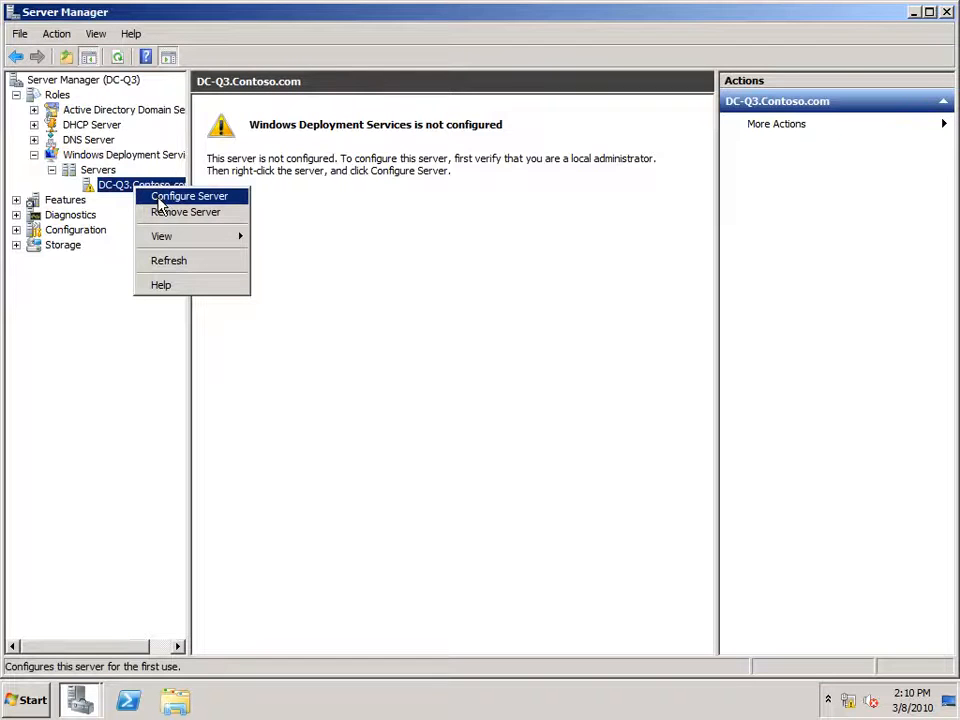
Start server configuration and set the remote installation folder to E:\RemoteInstall.
click(159, 201)
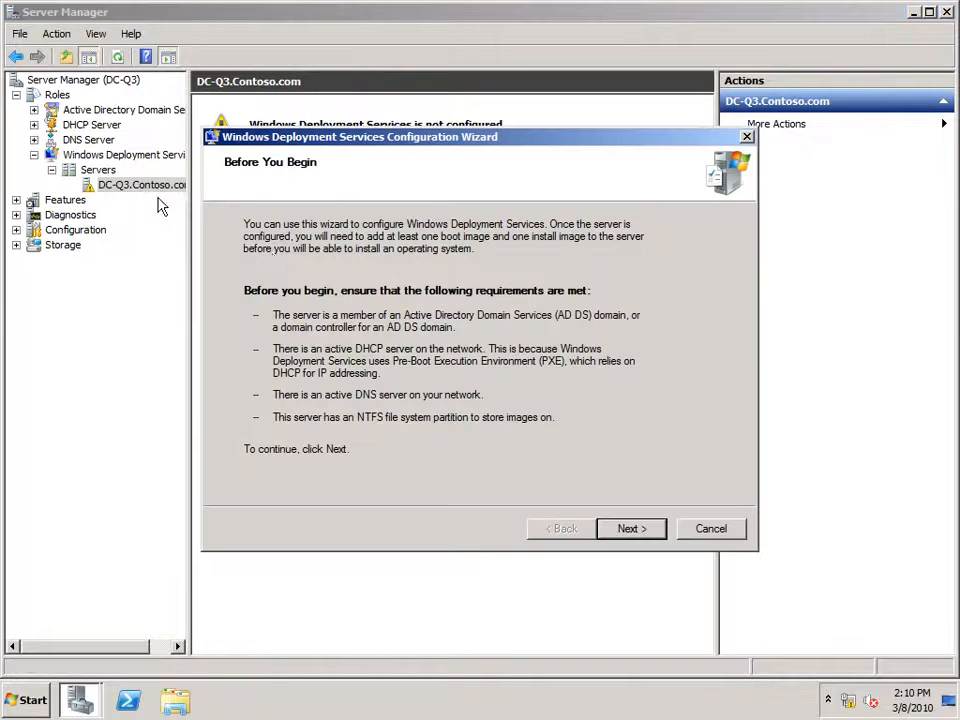
click(624, 533)
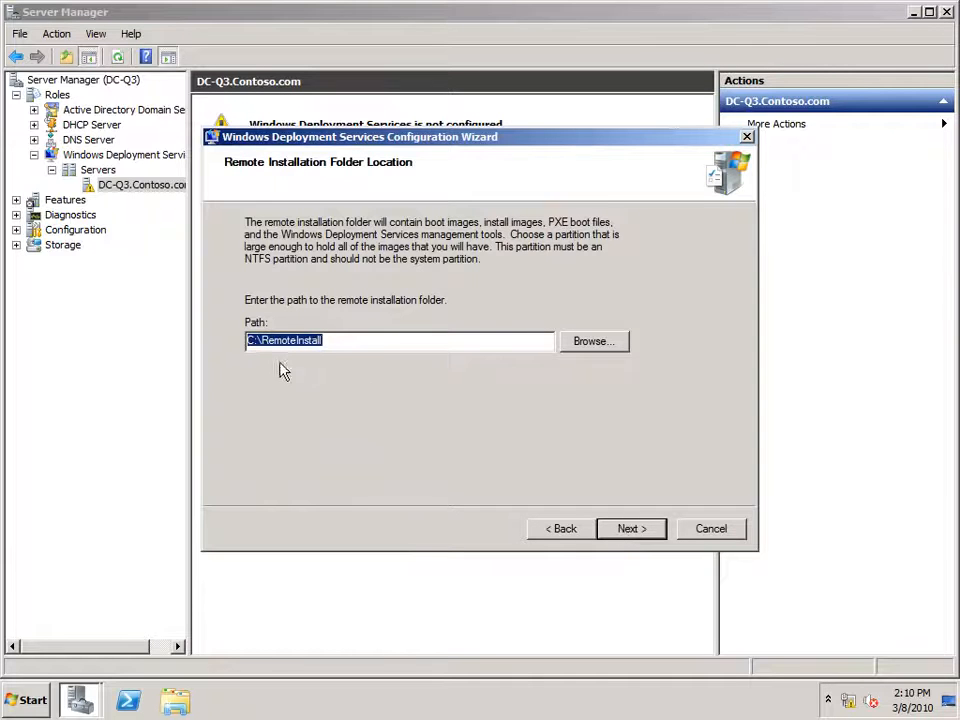
drag(252, 340, 226, 347)
key(Delete)
text(E)
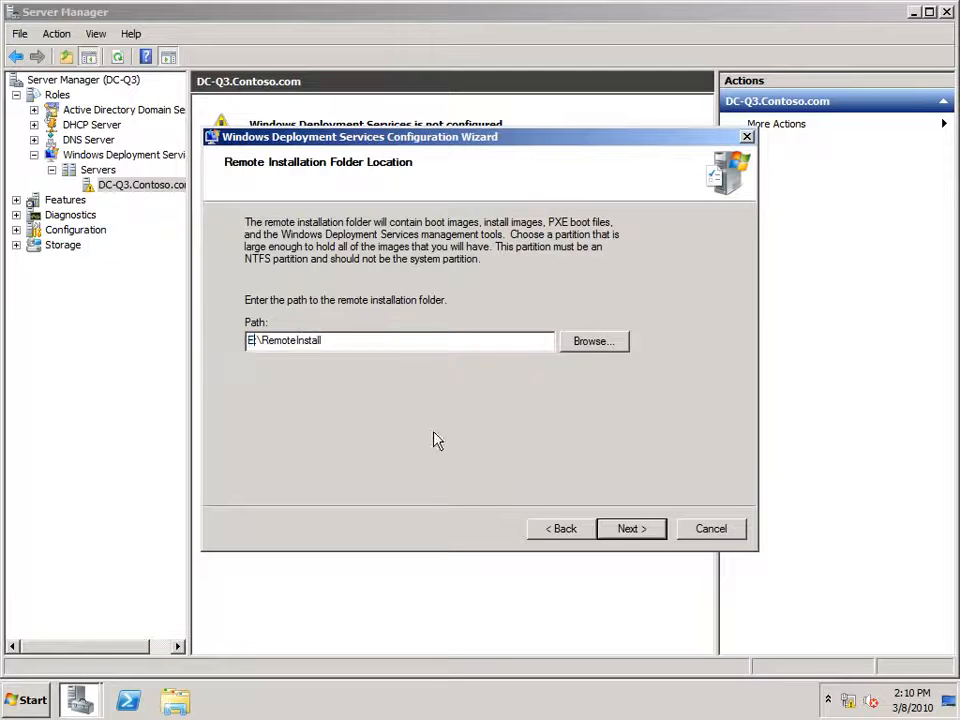
click(632, 529)
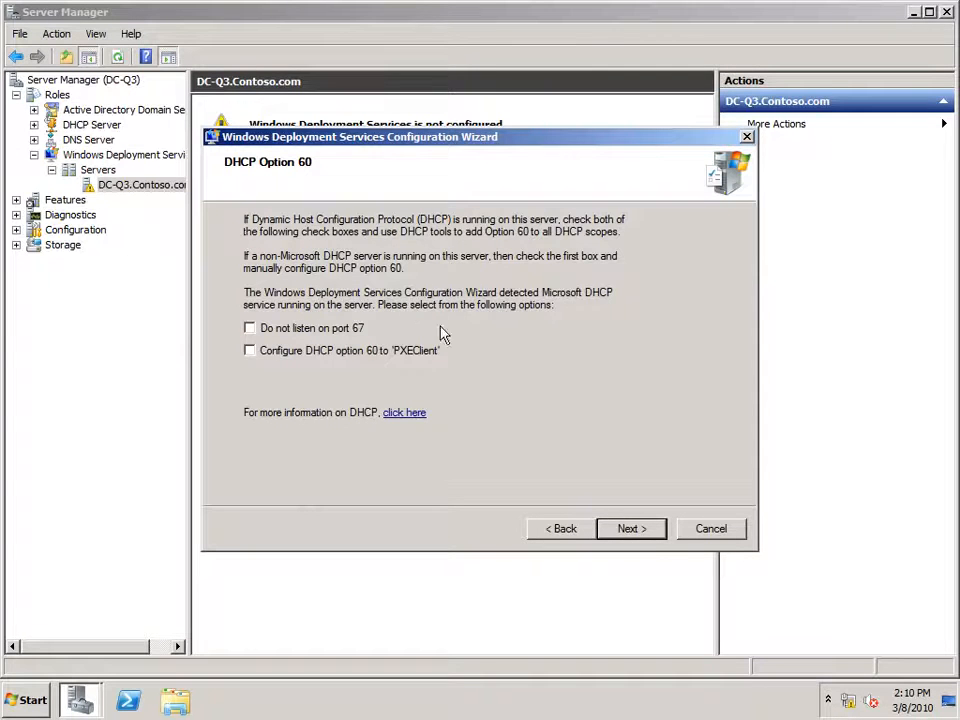
Make the server respond to all client computers and finish without adding images.
click(638, 532)
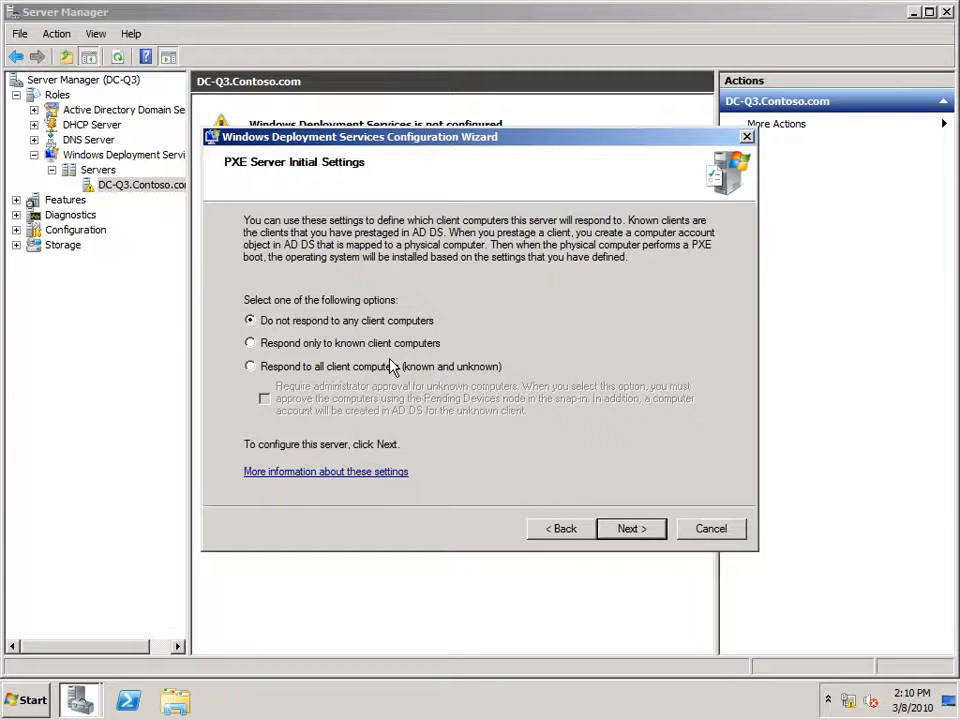
click(338, 368)
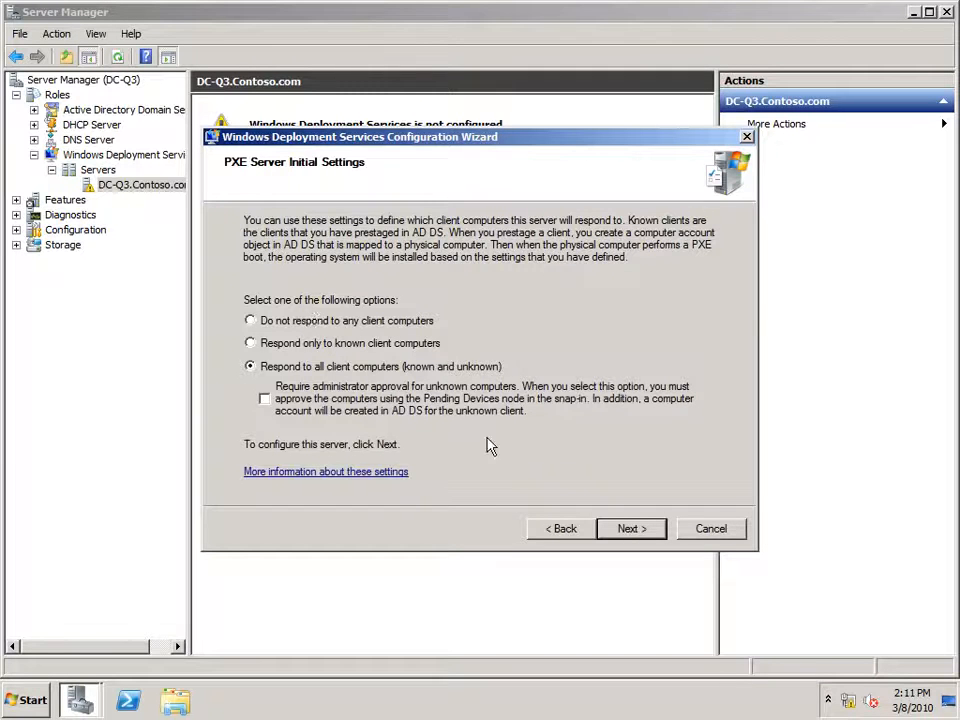
click(650, 540)
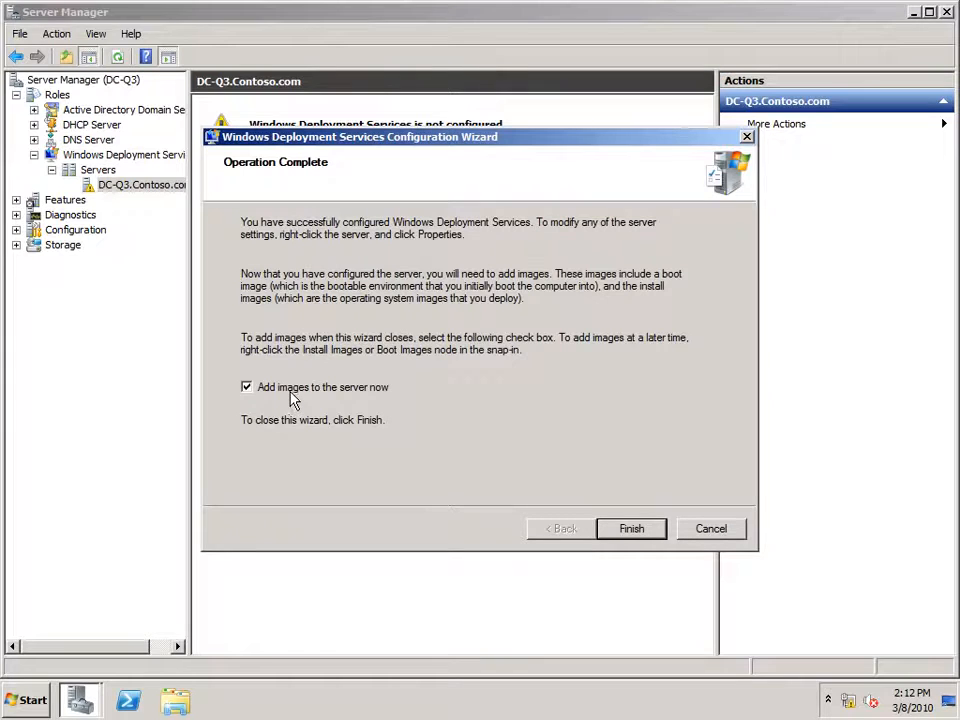
click(293, 396)
click(628, 530)
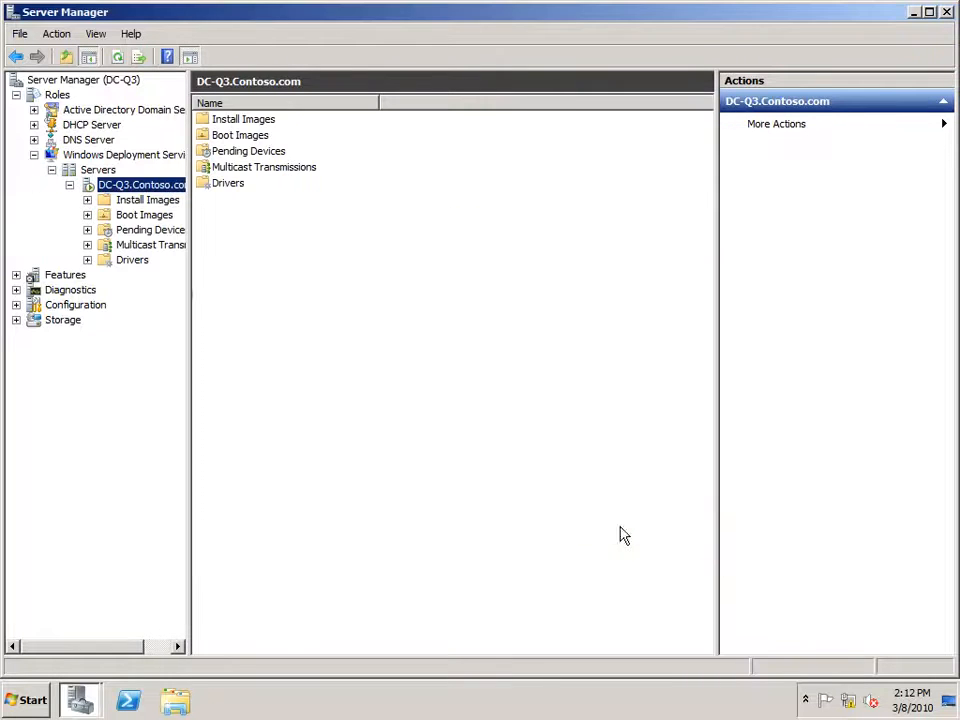
Inspect the Install Images, Boot Images and Pending Devices folders of DC-Q3.Contoso.com.
click(132, 201)
click(128, 214)
click(138, 229)
click(138, 187)
Browse to E:\MDT in Explorer and launch MicrosoftDeploymentToolkit2010_x64.
click(176, 702)
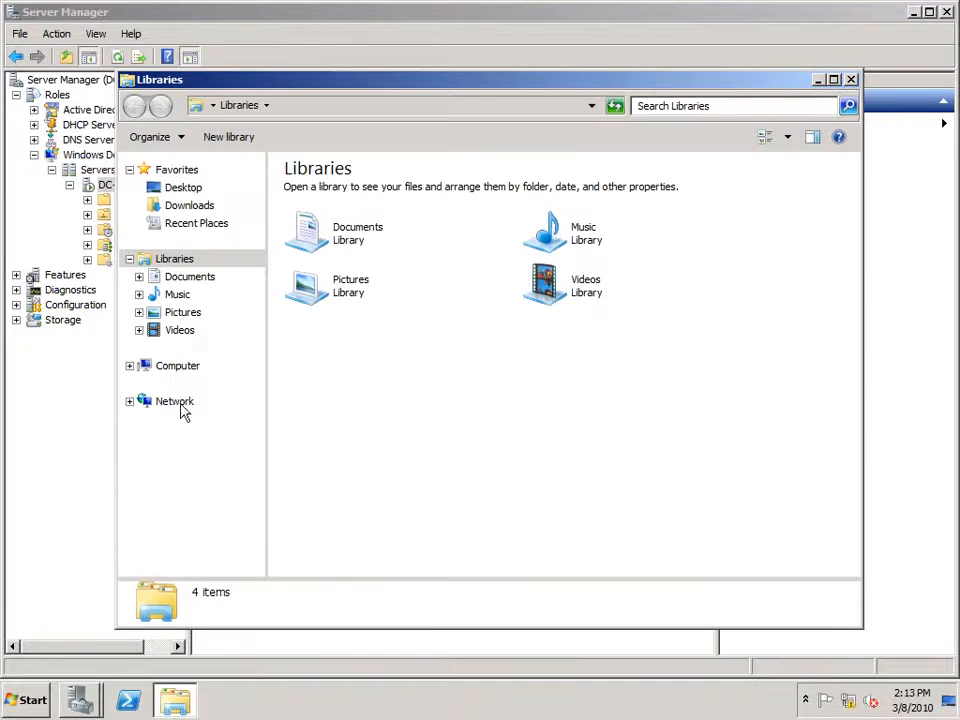
click(131, 366)
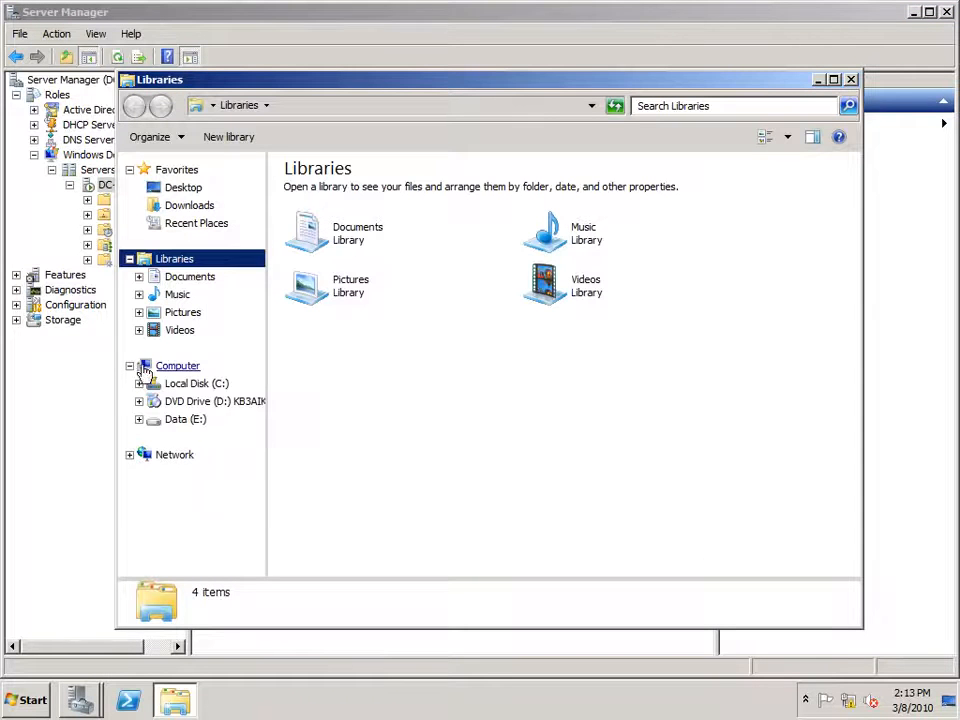
click(186, 420)
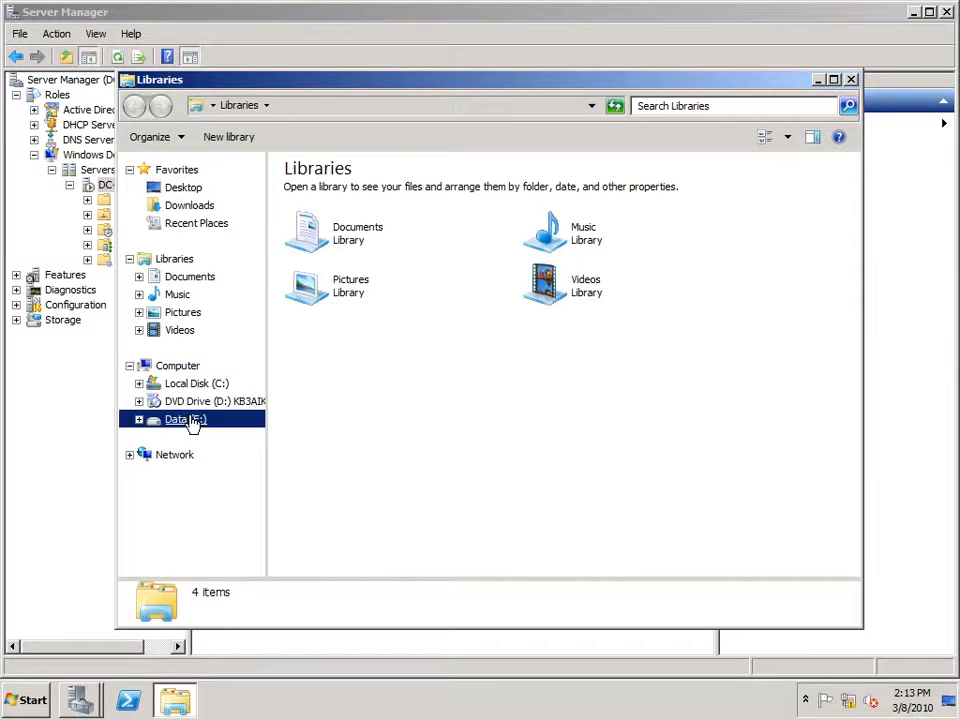
double_click(306, 233)
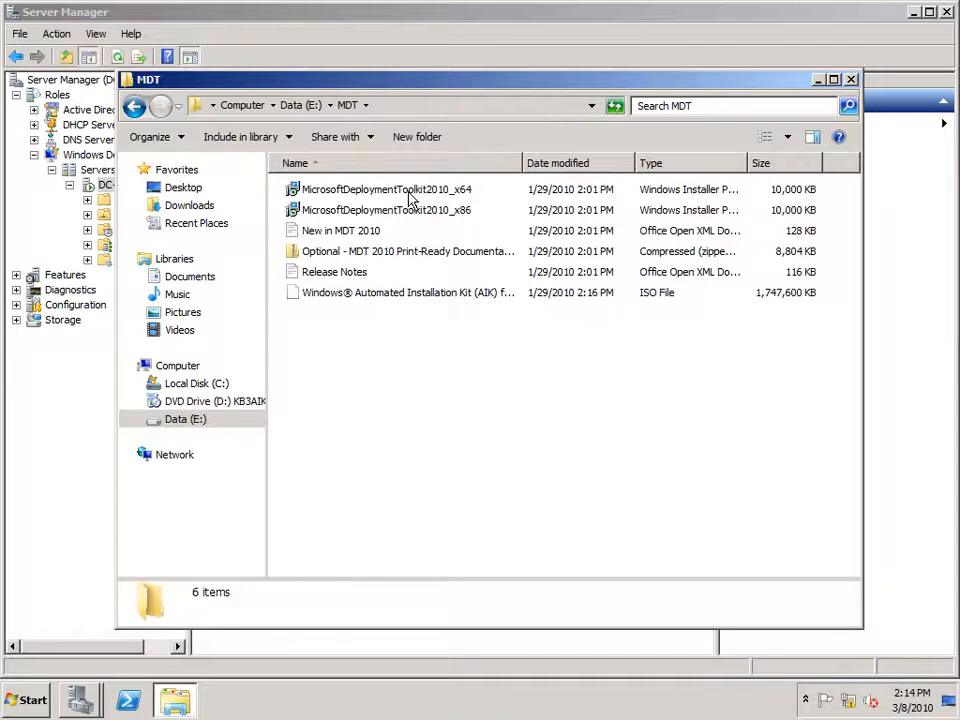
double_click(408, 194)
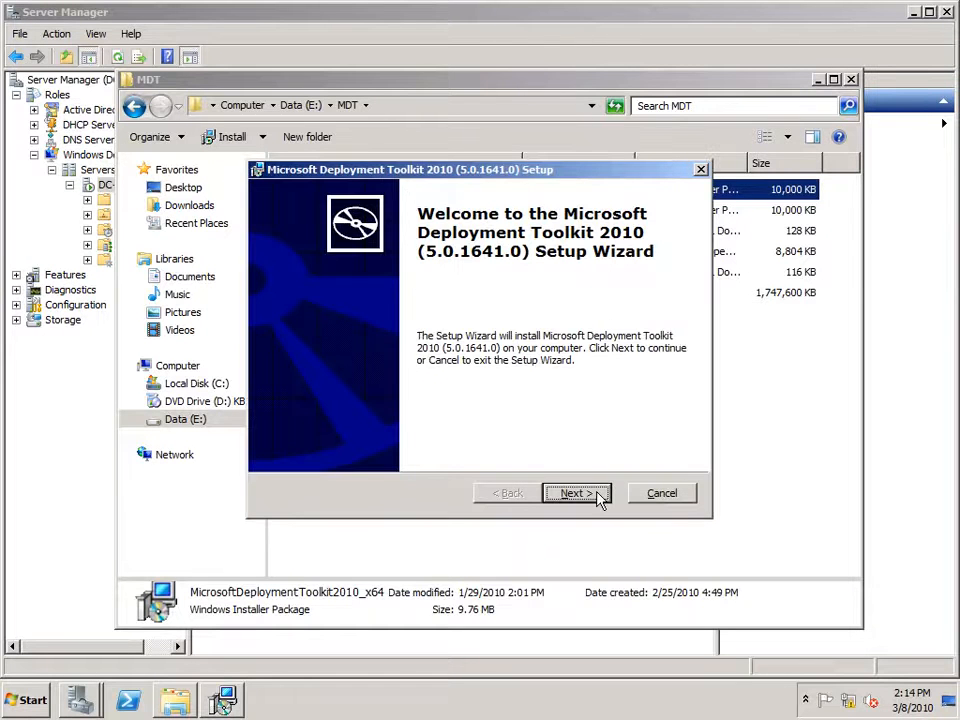
Install MDT 2010 (5.0.1641.0) with the license accepted and default features.
click(598, 495)
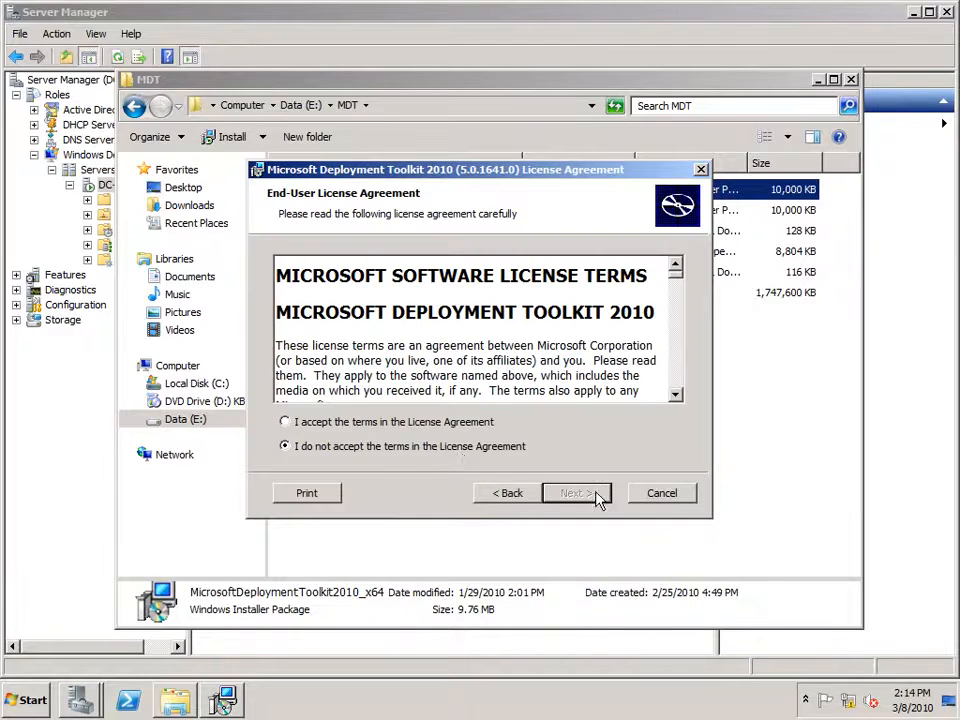
click(410, 423)
click(588, 493)
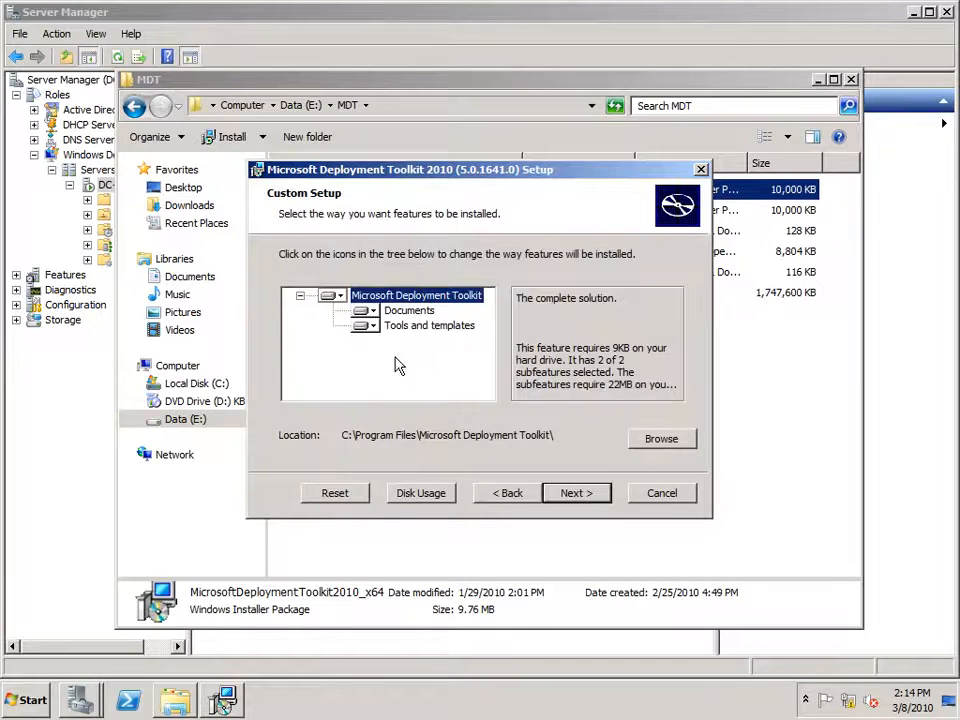
click(600, 494)
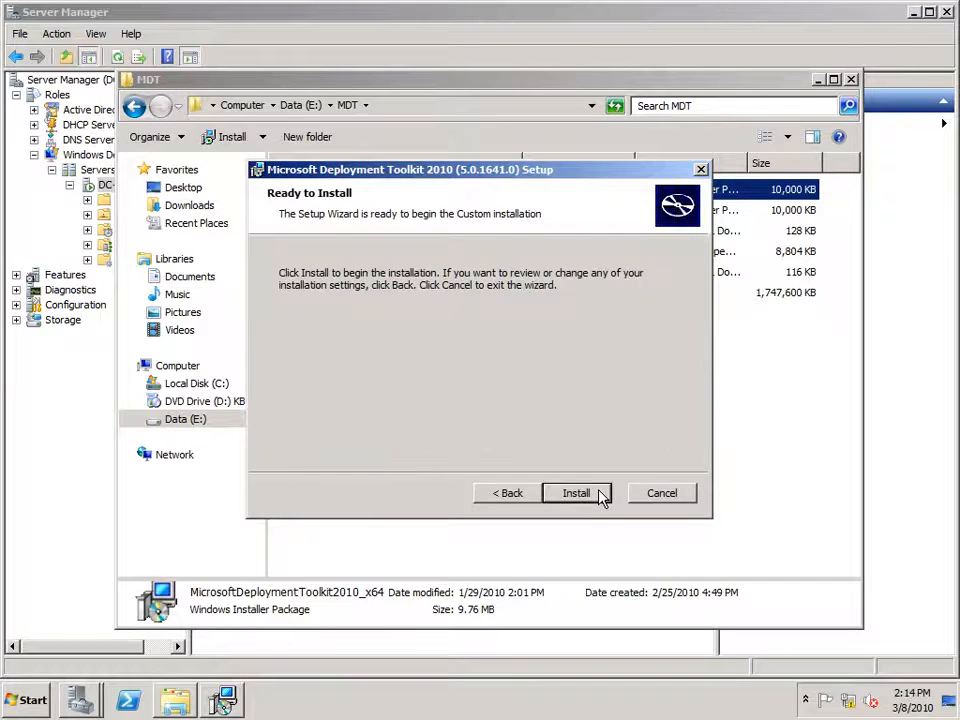
click(601, 494)
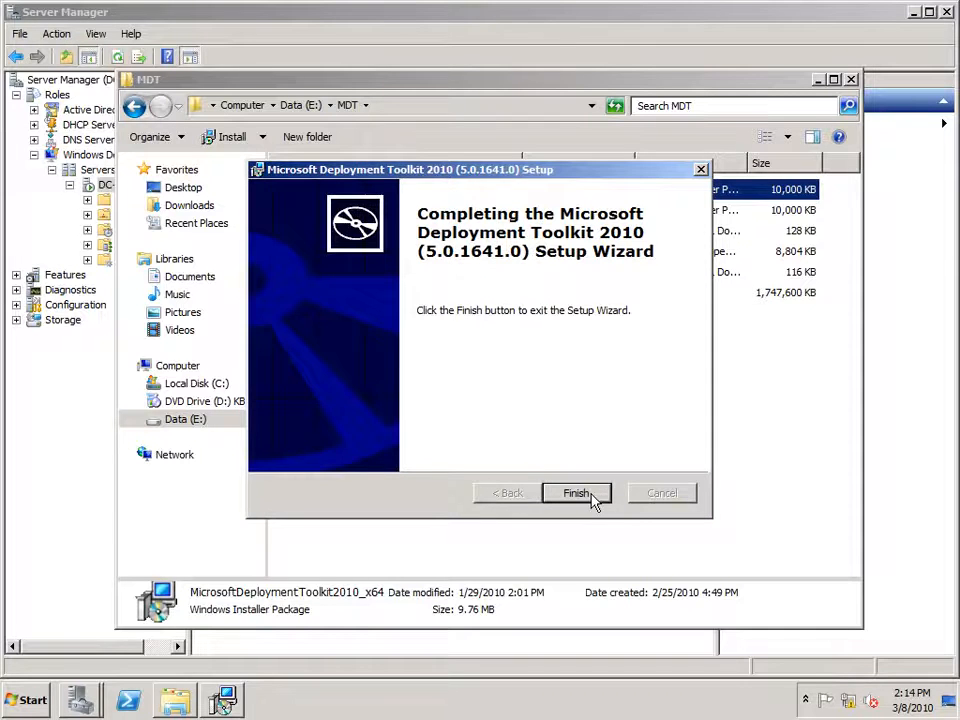
click(591, 495)
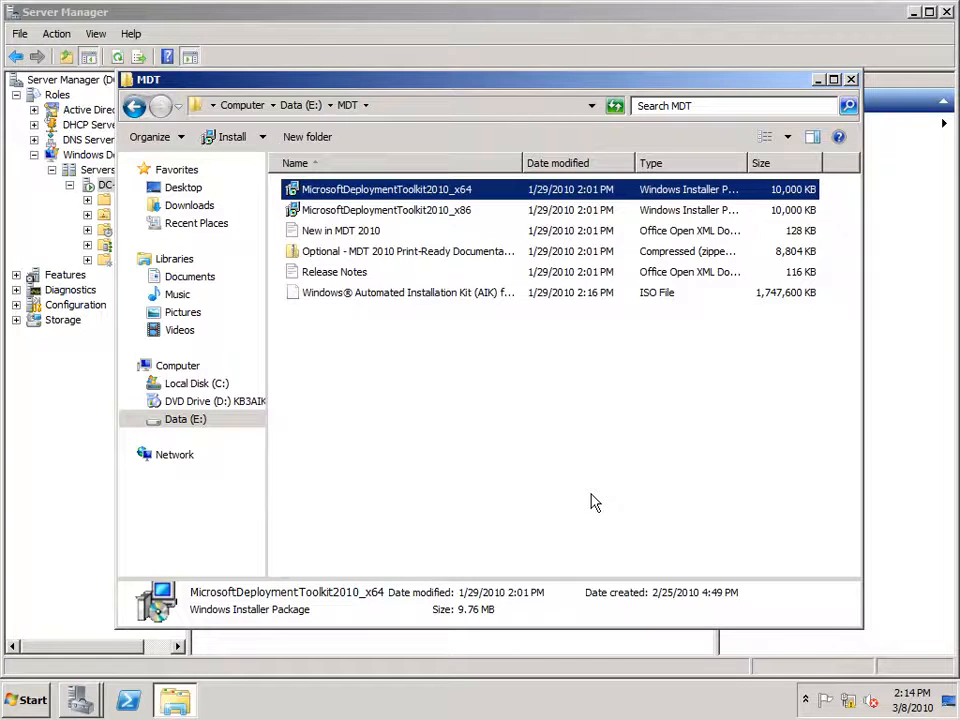
Open the KB3AIK_EN DVD drive (D:) and launch StartCD.
click(388, 298)
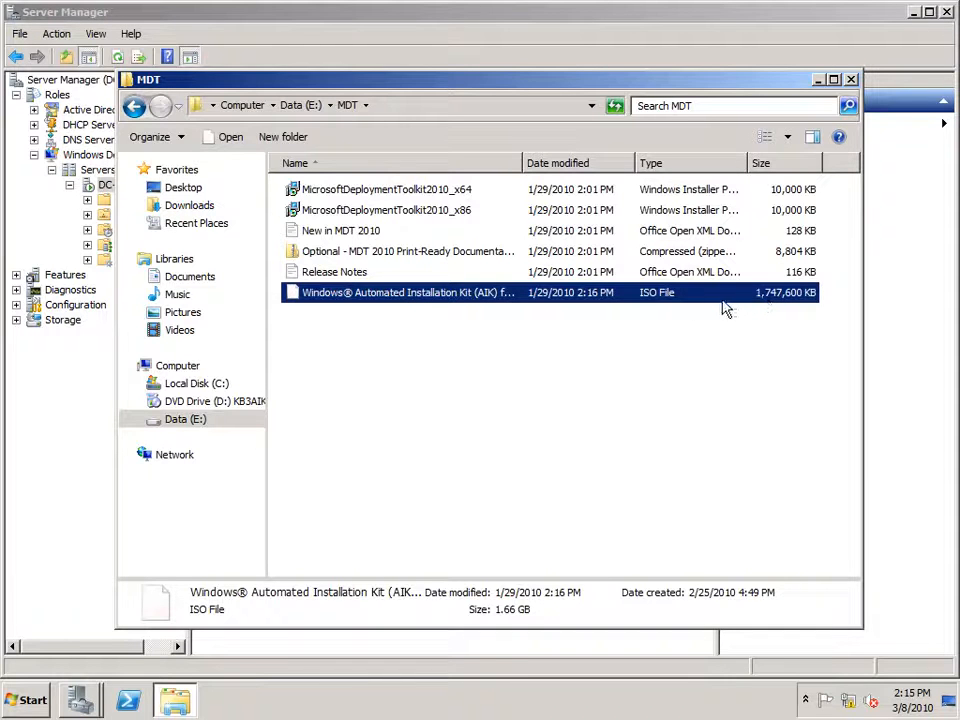
click(219, 405)
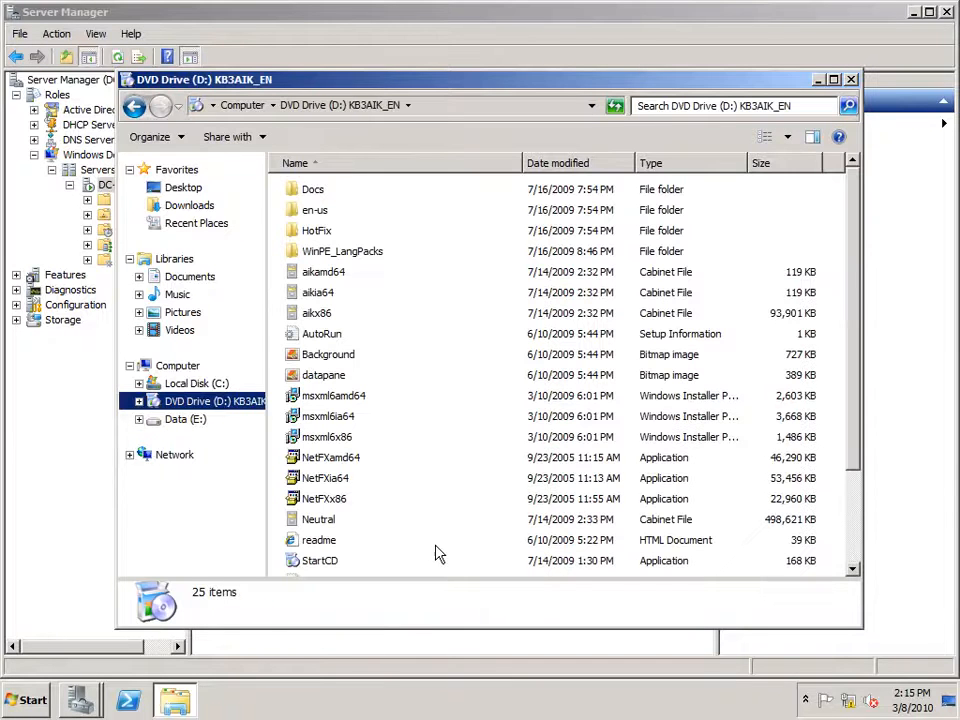
click(337, 567)
double_click(337, 567)
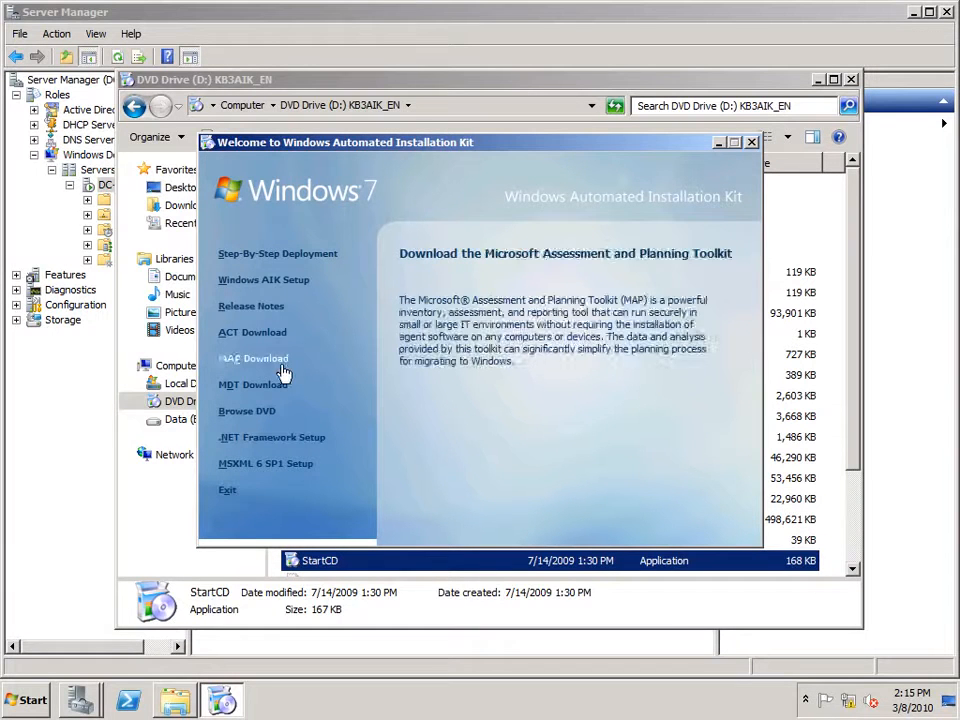
Install Windows AIK to the default C:\Program Files\Windows AIK\ folder, then exit the launcher.
click(281, 283)
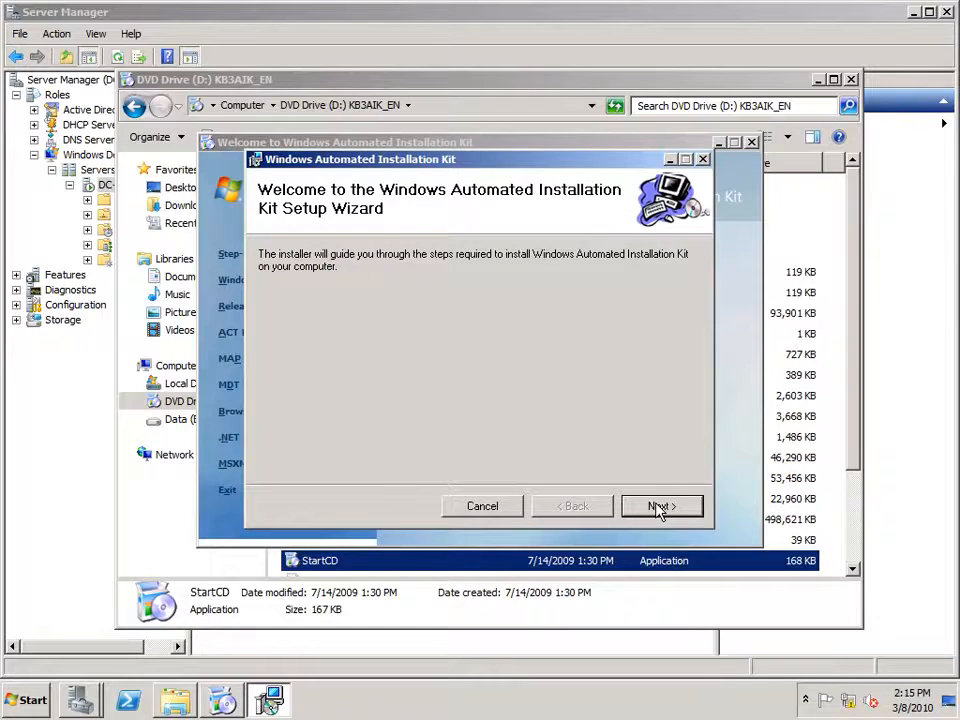
click(660, 508)
click(476, 468)
click(676, 510)
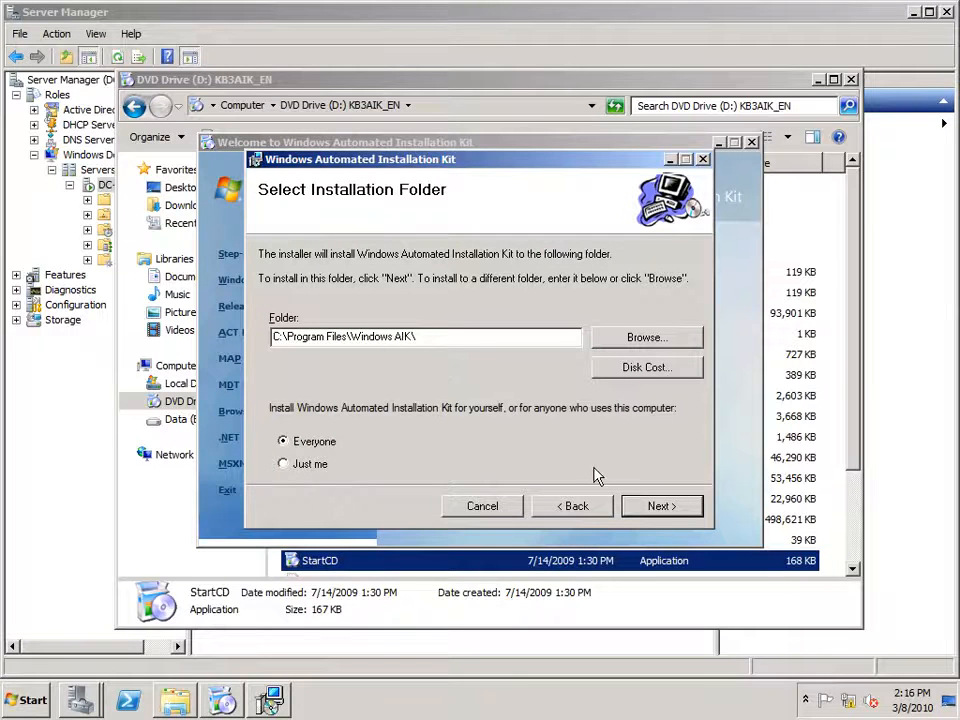
click(661, 506)
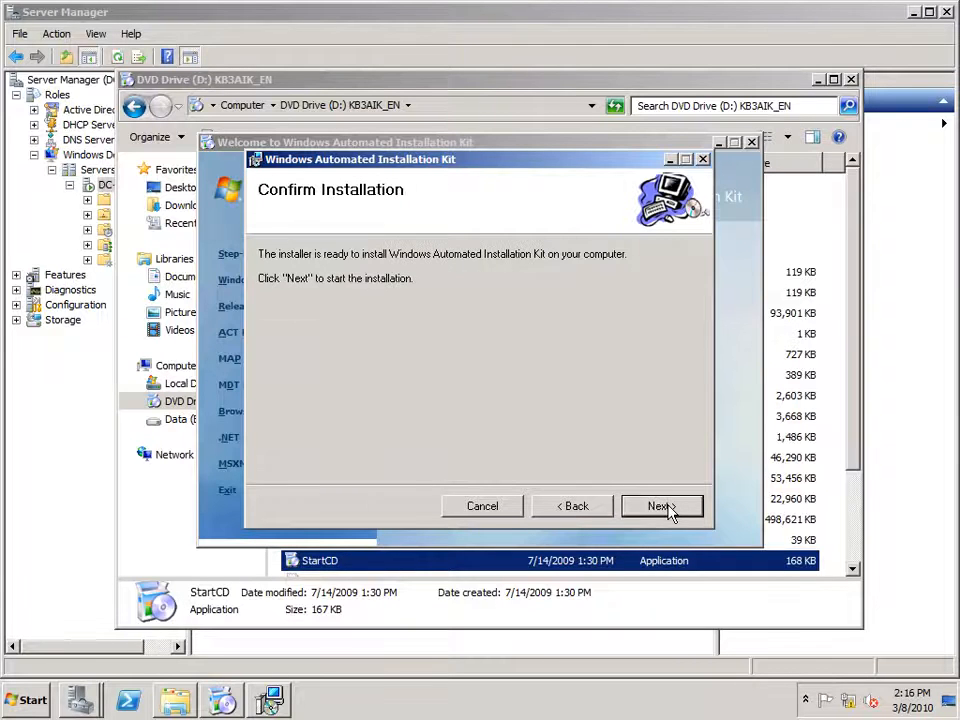
click(662, 506)
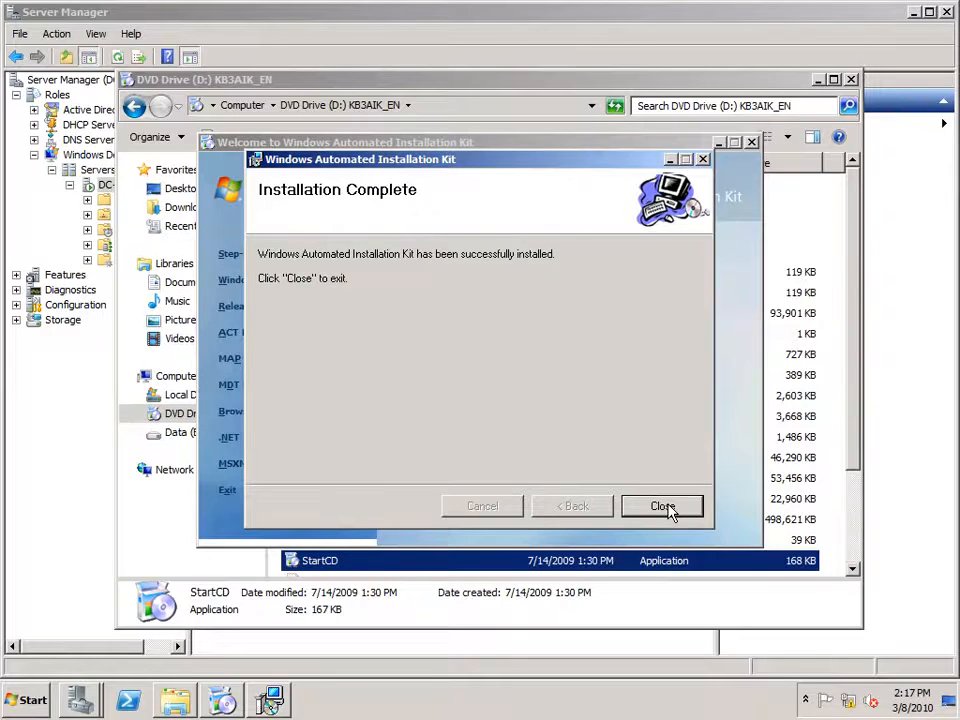
click(662, 506)
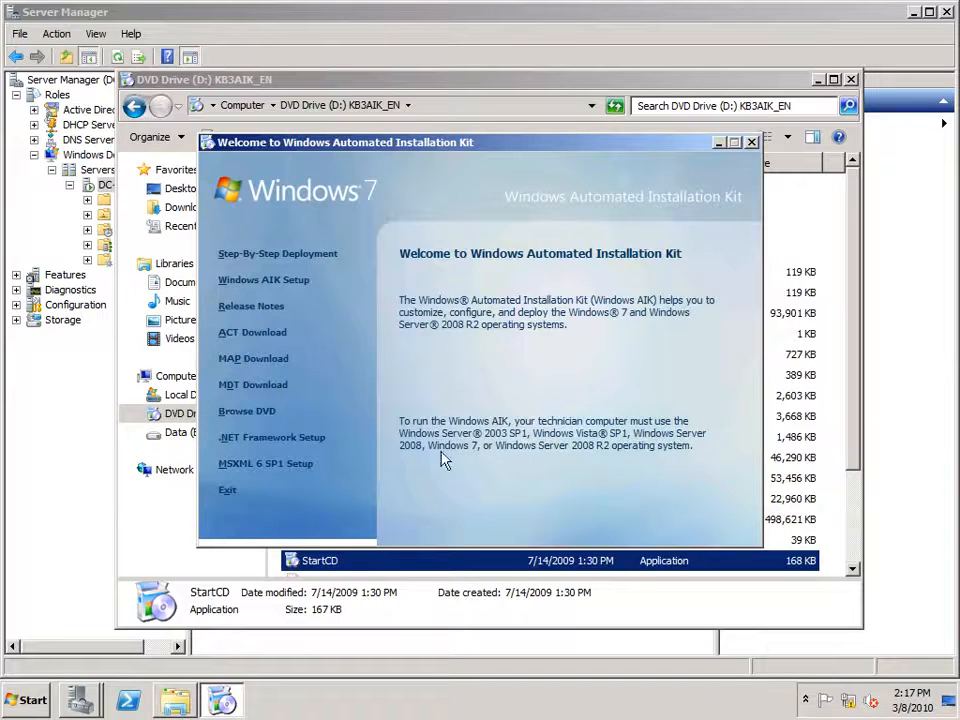
click(228, 492)
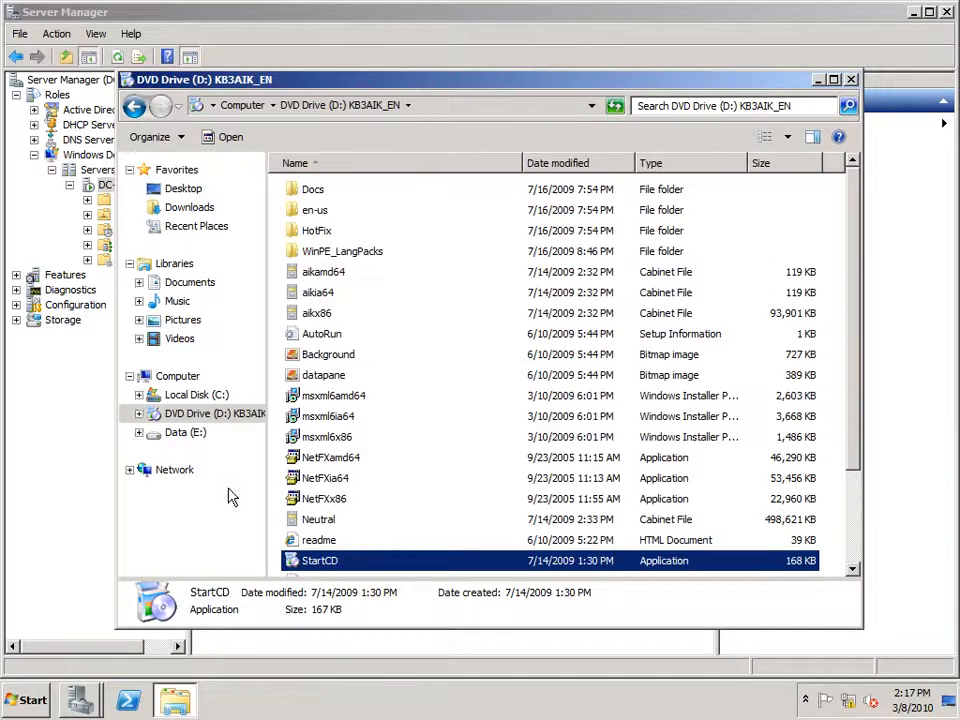
Close the DVD folder window and launch Deployment Workbench from the Start menu.
click(851, 80)
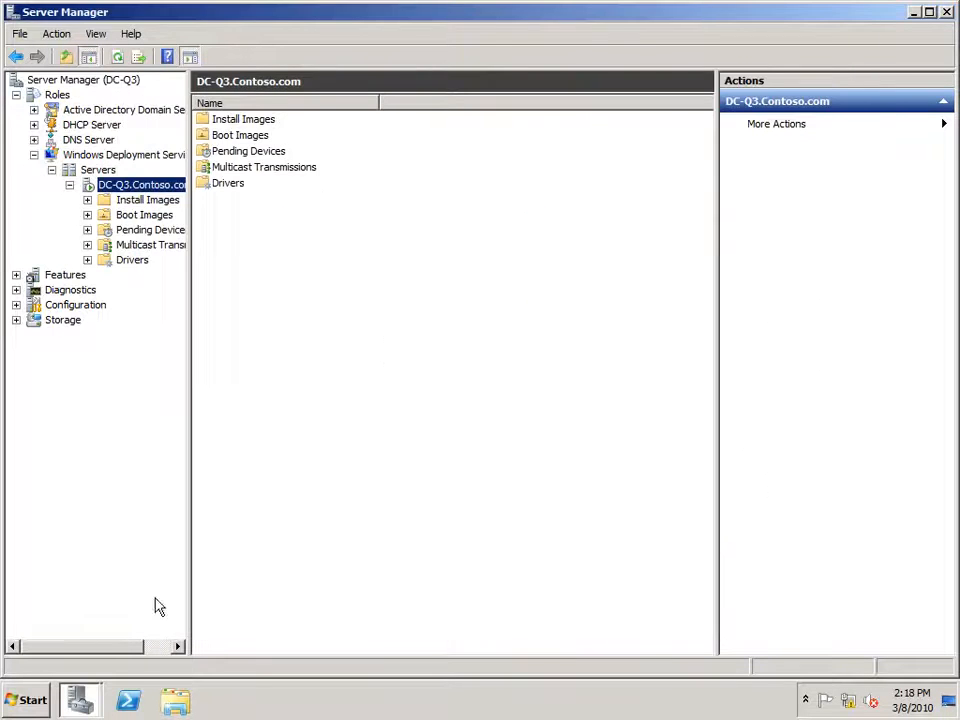
click(28, 700)
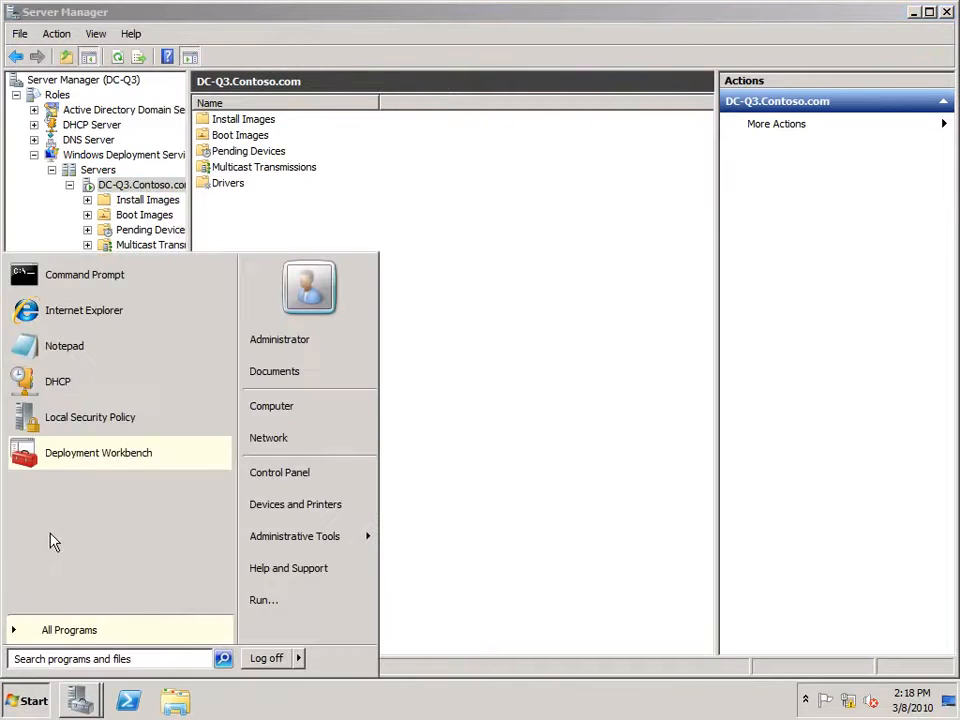
click(87, 463)
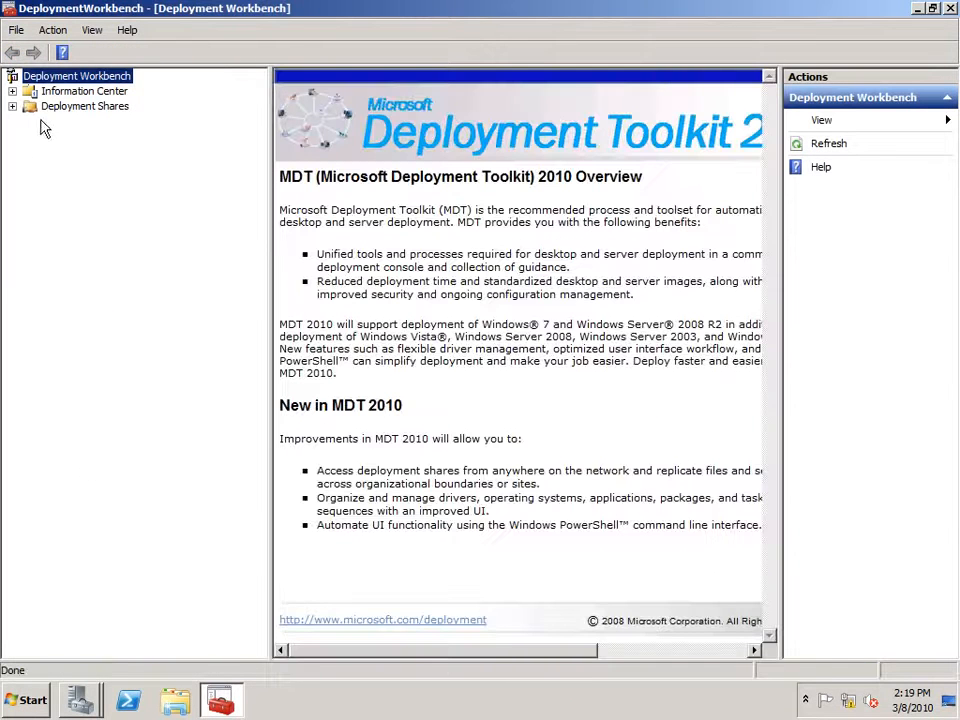
Expand Information Center, view Components, then bring up the Deployment Shares node's context menu.
double_click(60, 91)
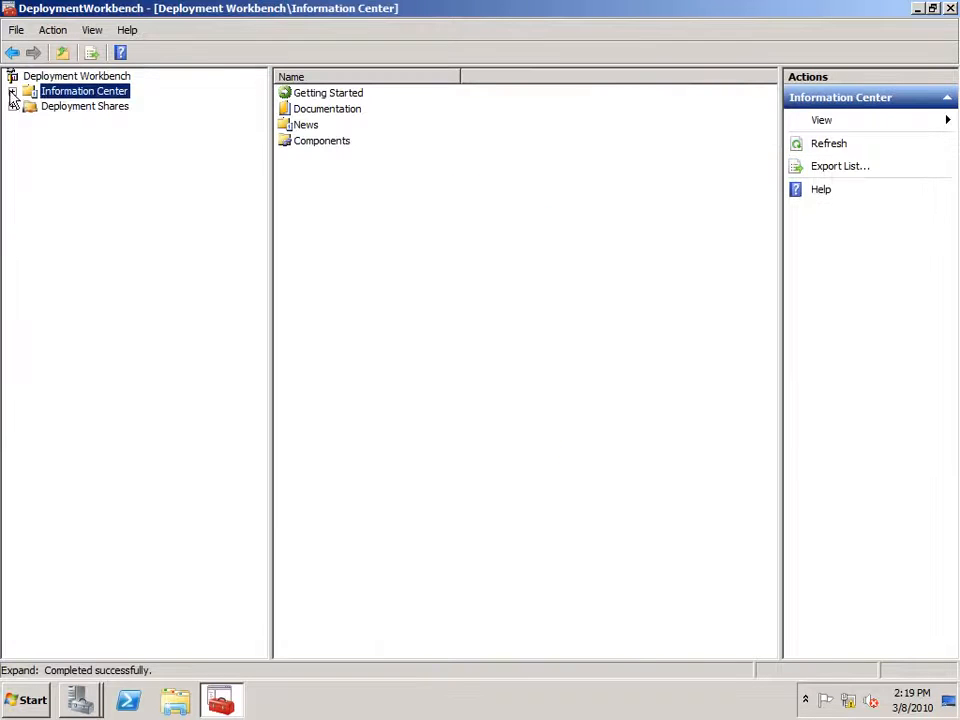
click(80, 152)
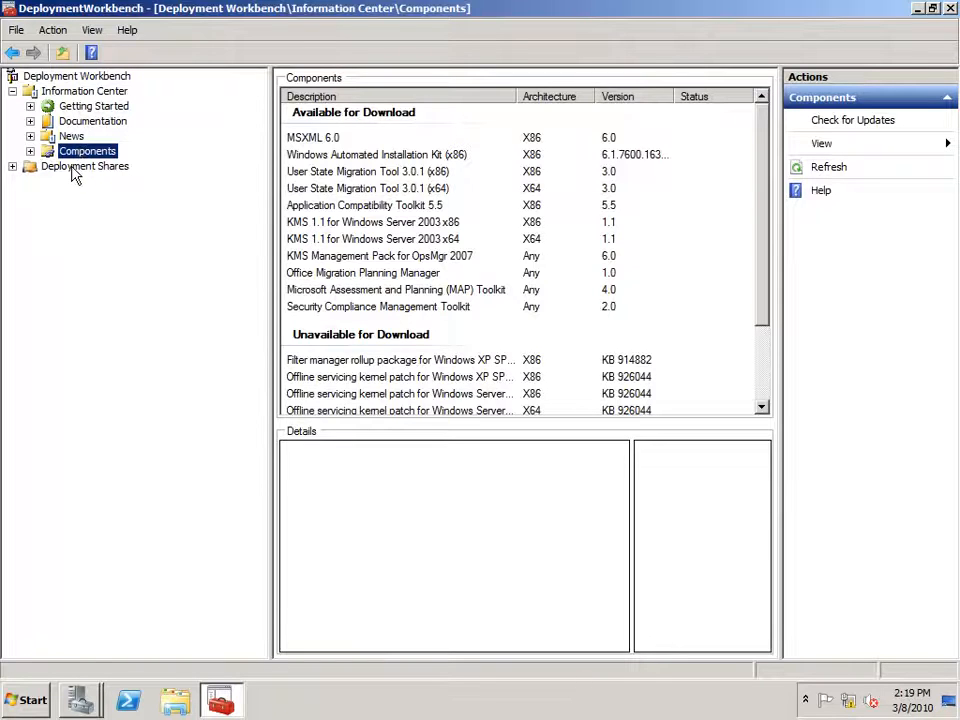
click(75, 170)
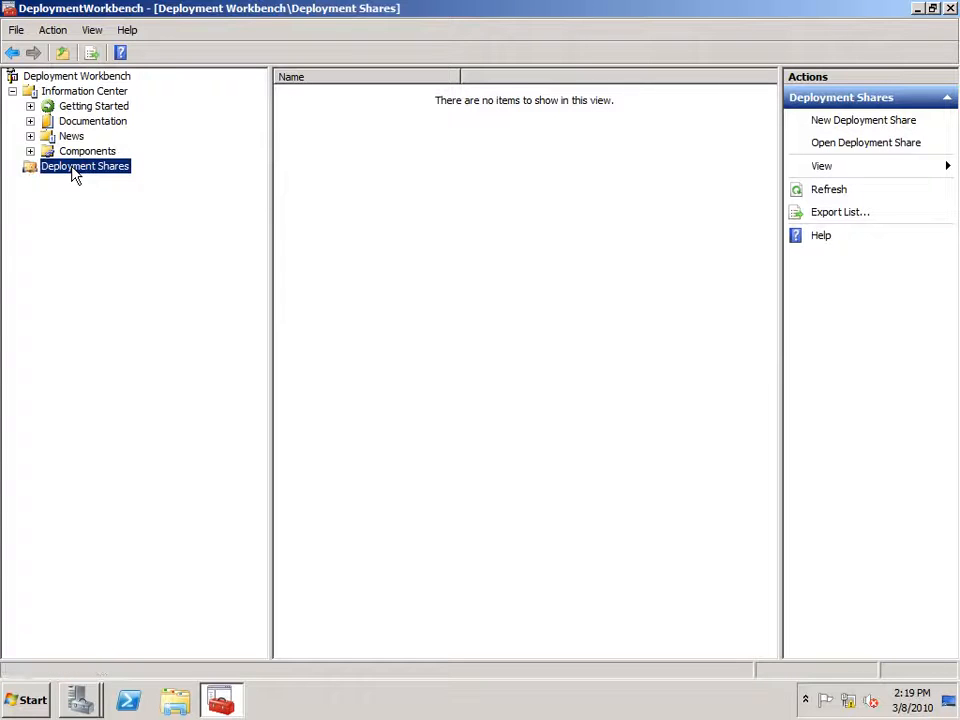
right_click(72, 175)
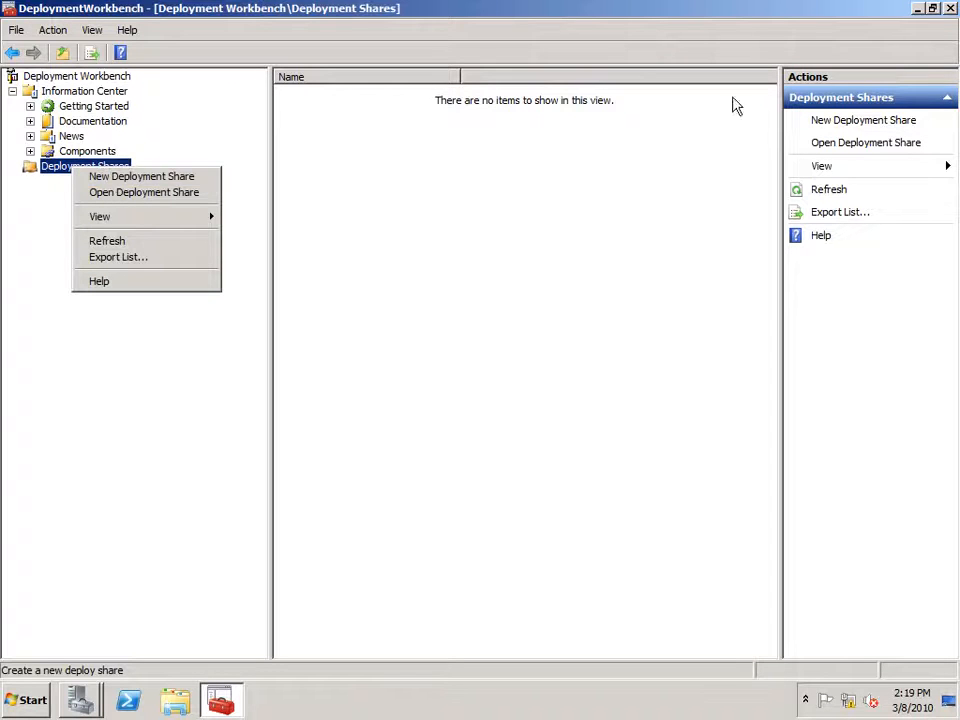
Create deployment share E:\DeploymentShare, shared as DeploymentShare$, keeping all other wizard defaults.
click(856, 121)
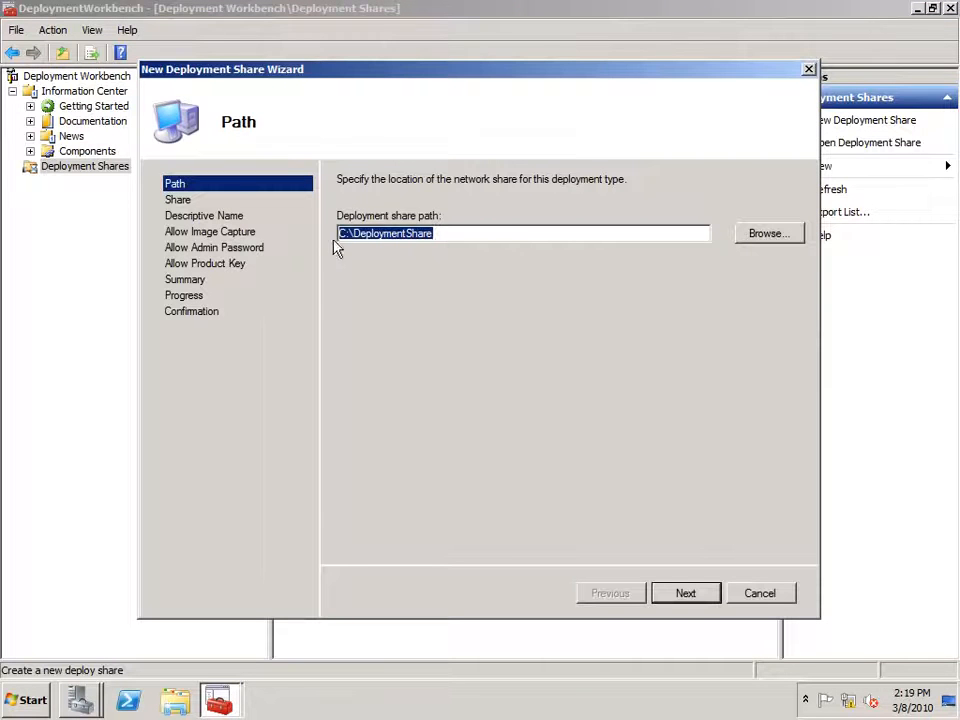
drag(346, 233, 322, 233)
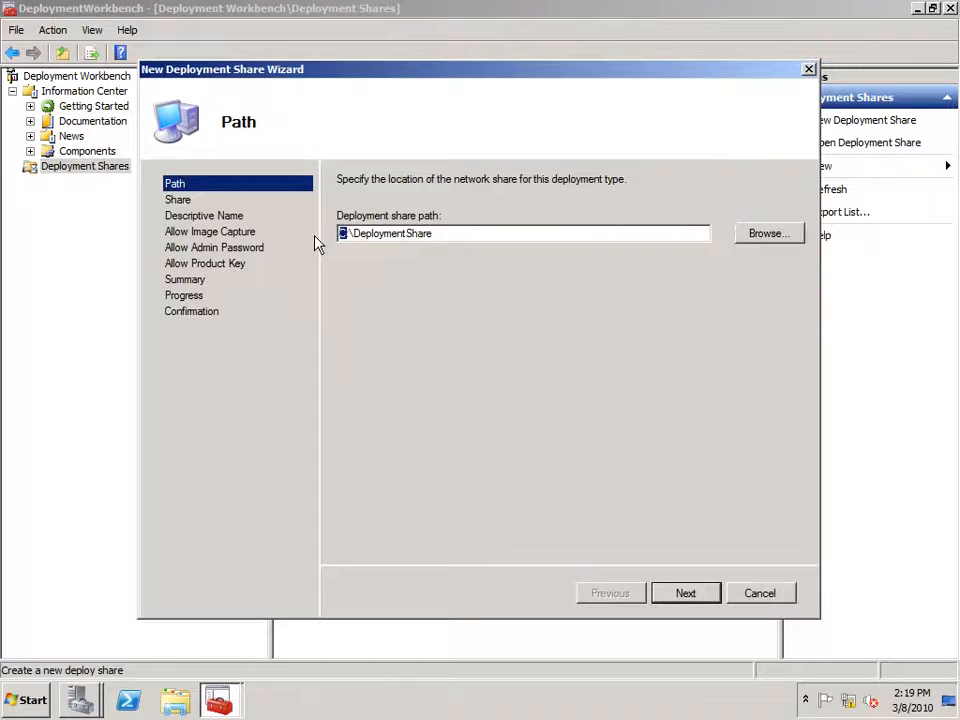
text(E)
click(690, 597)
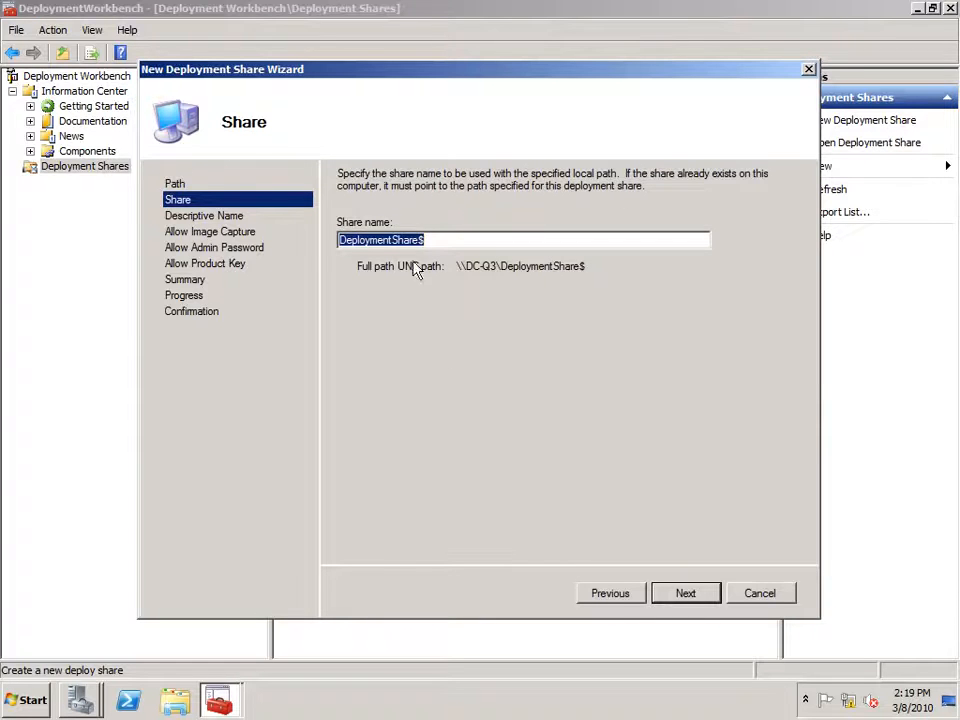
click(686, 596)
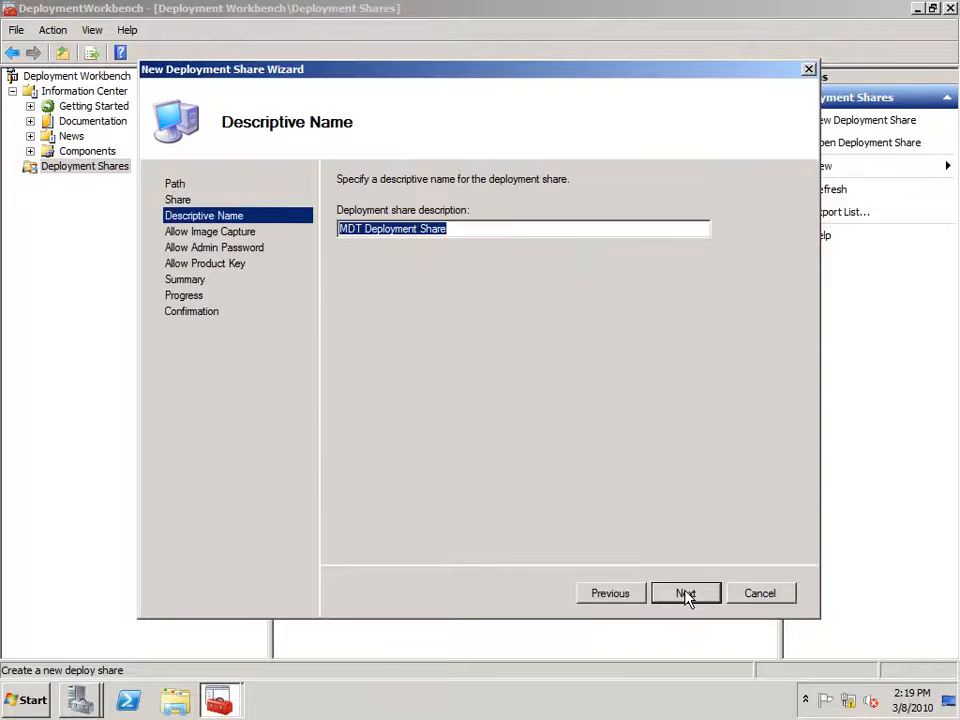
click(686, 594)
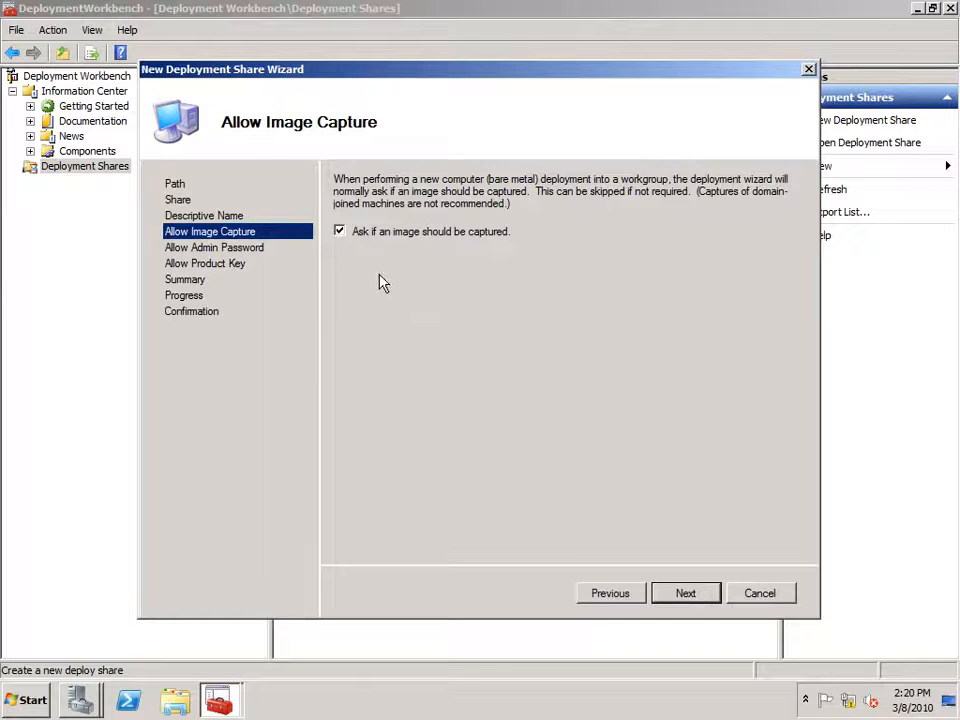
click(686, 594)
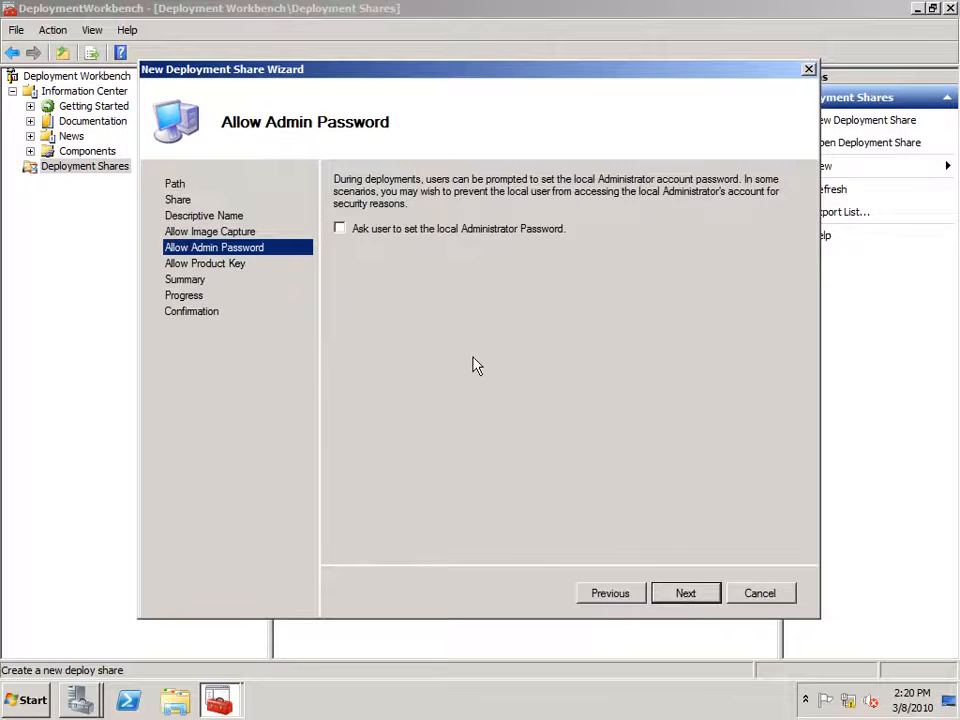
click(694, 596)
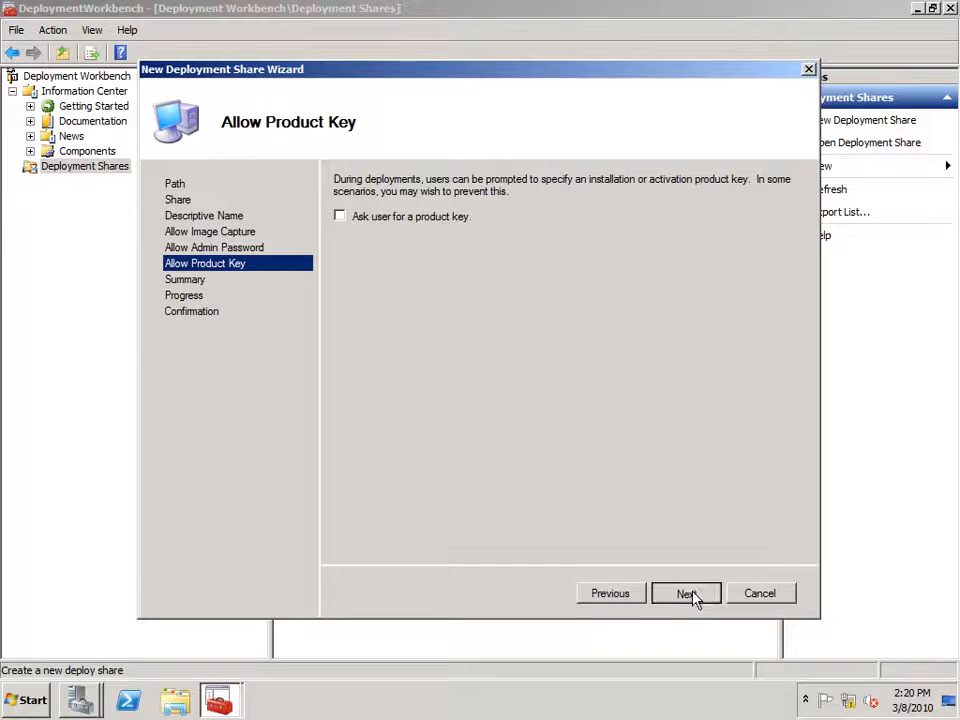
click(686, 594)
click(690, 594)
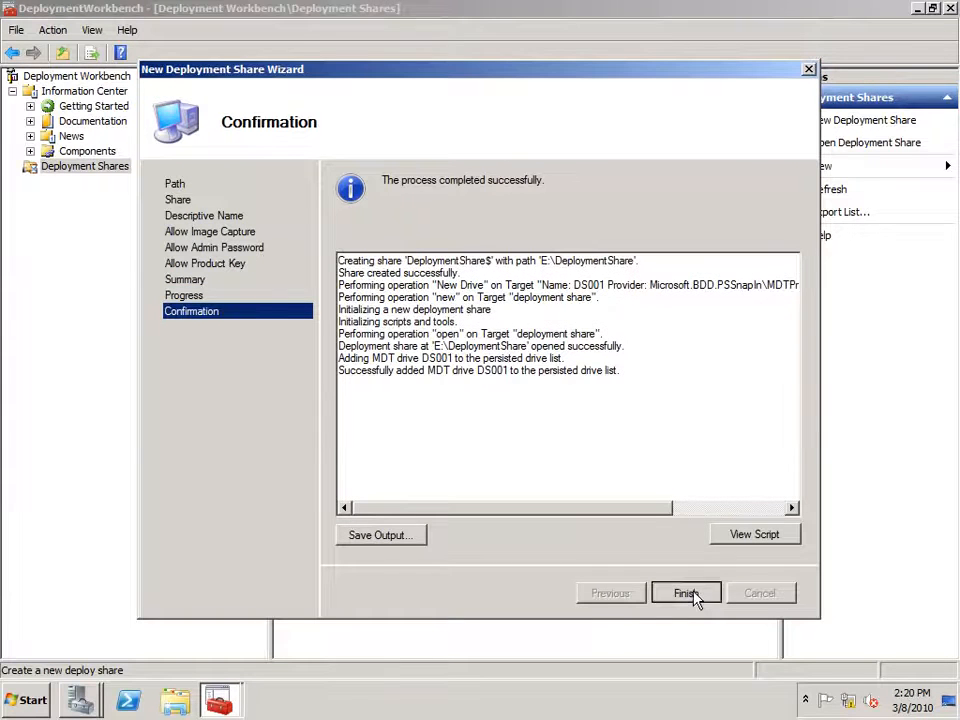
click(685, 593)
Expand MDT Deployment Share and check its empty Operating Systems and Out-of-Box Drivers folders.
click(12, 166)
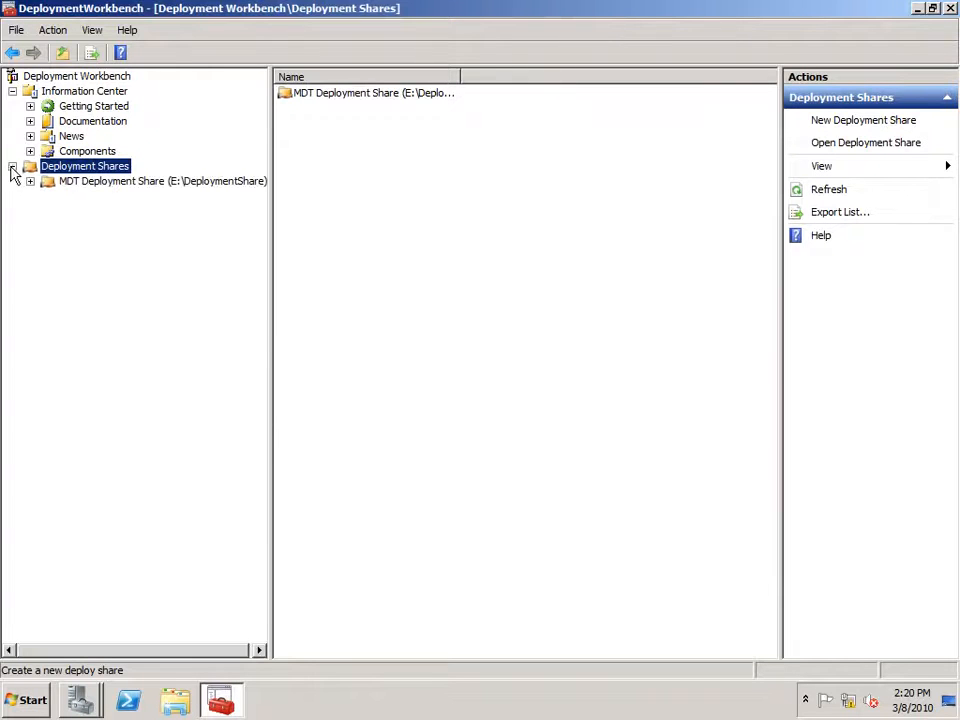
click(87, 184)
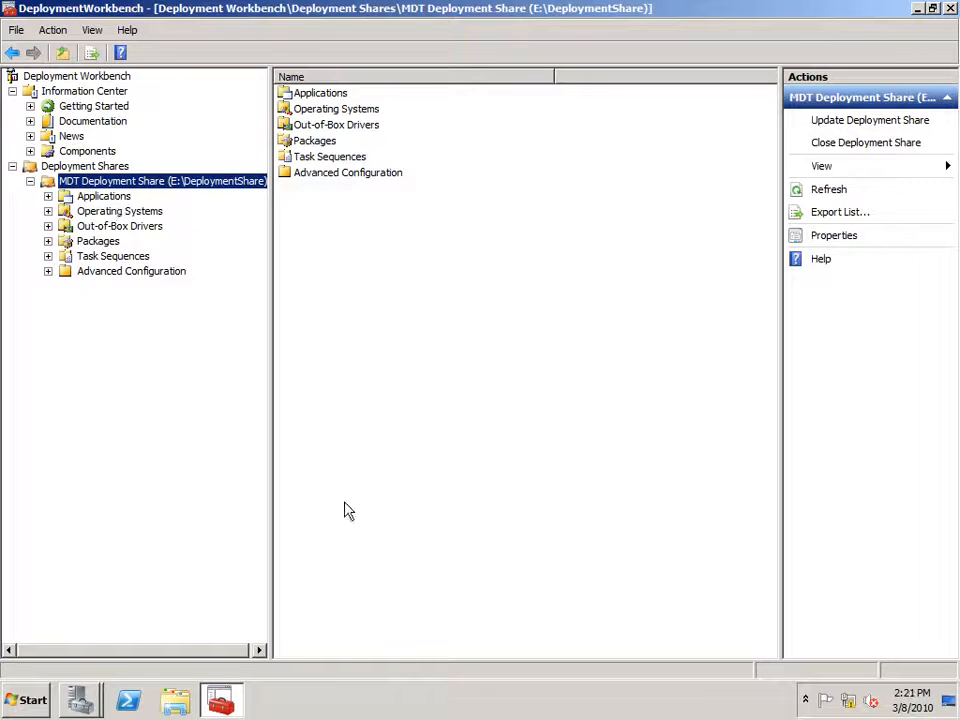
click(128, 215)
click(126, 230)
right_click(141, 233)
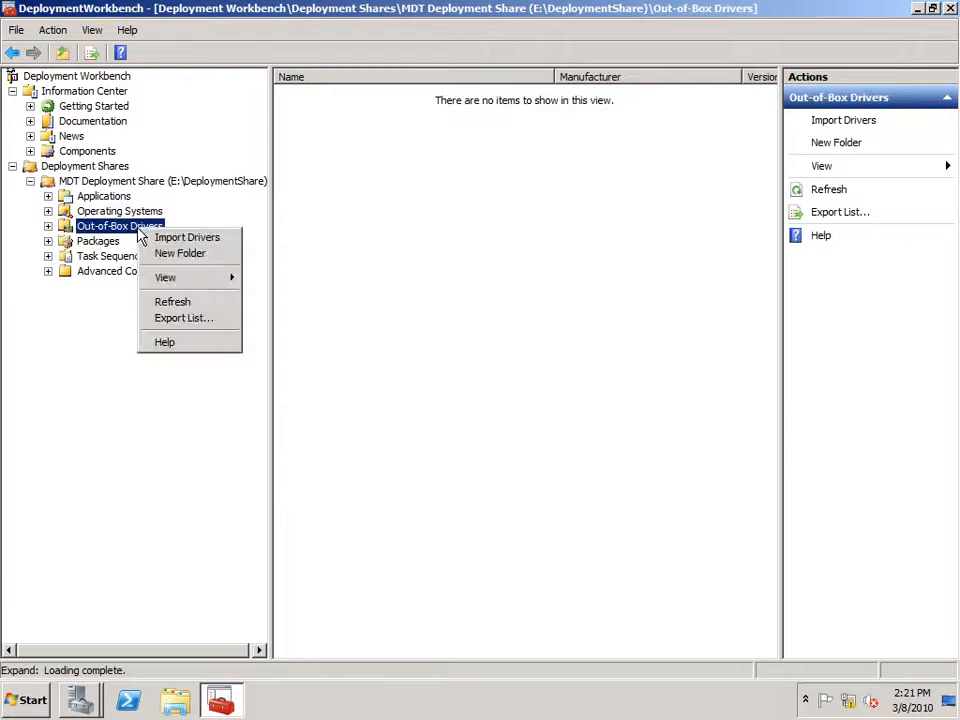
Start a driver import into Out-of-Box Drivers and browse to the Drivers folder on Data (E:).
click(168, 239)
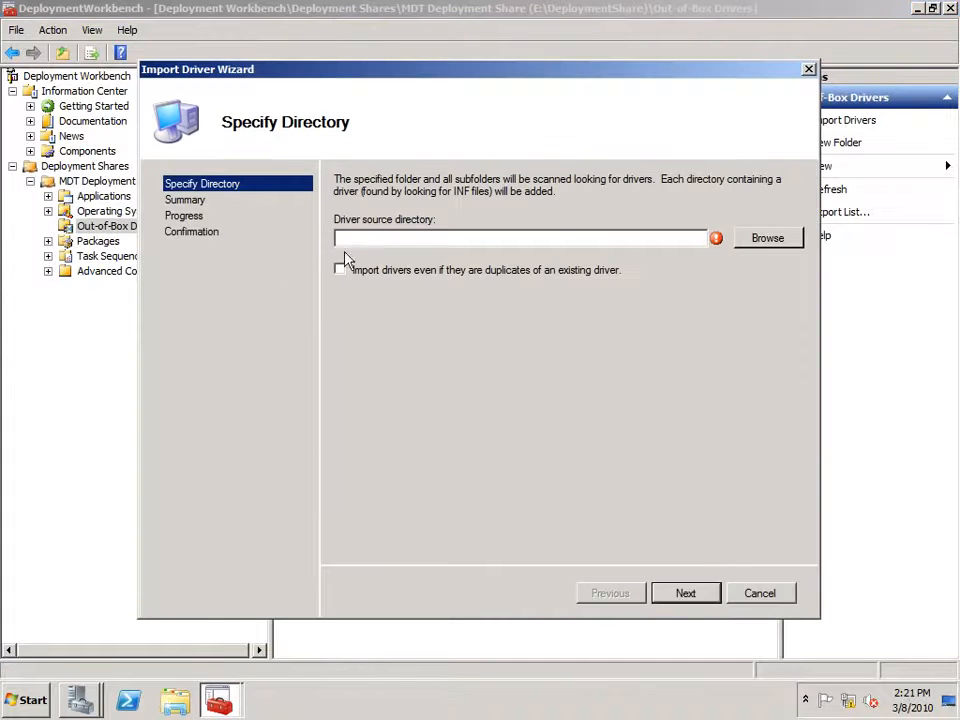
click(767, 239)
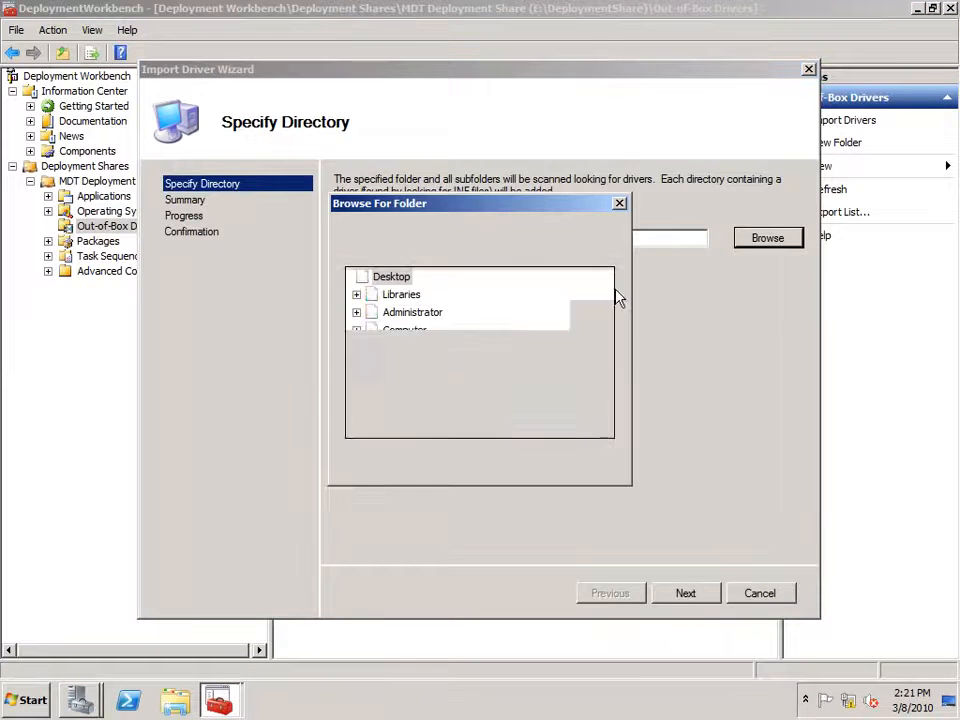
click(356, 330)
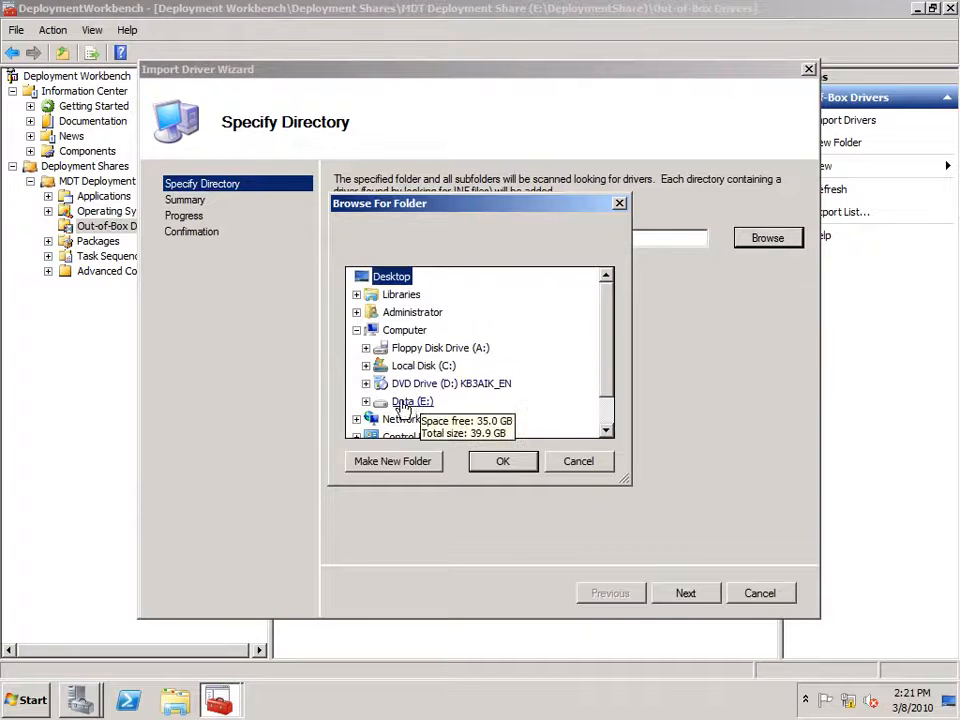
click(410, 401)
click(606, 431)
click(606, 431)
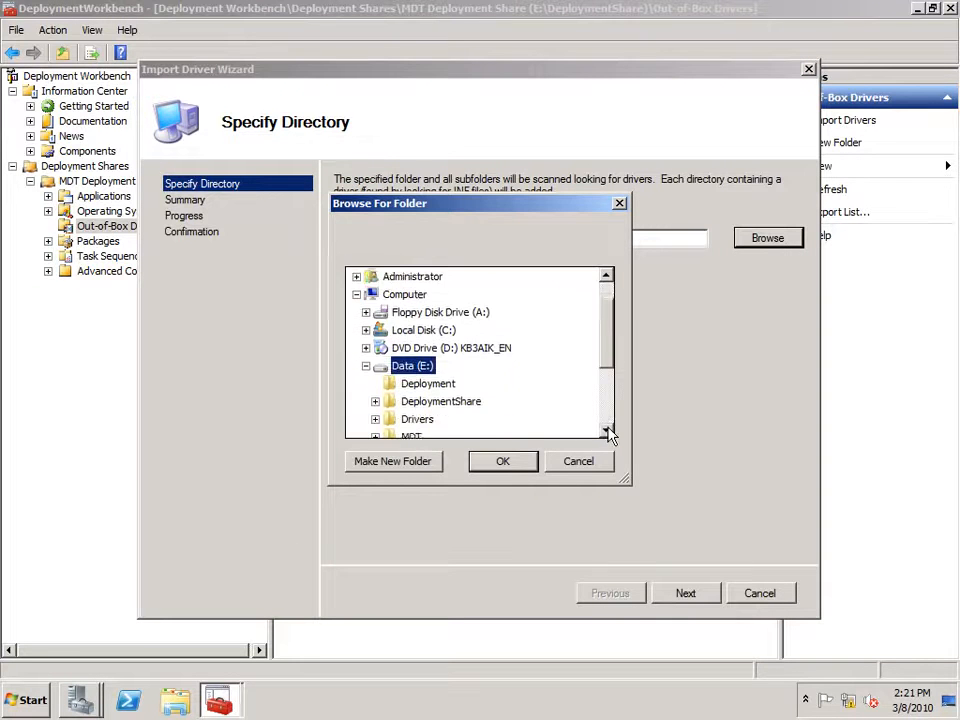
click(606, 431)
click(606, 431)
click(416, 384)
double_click(400, 386)
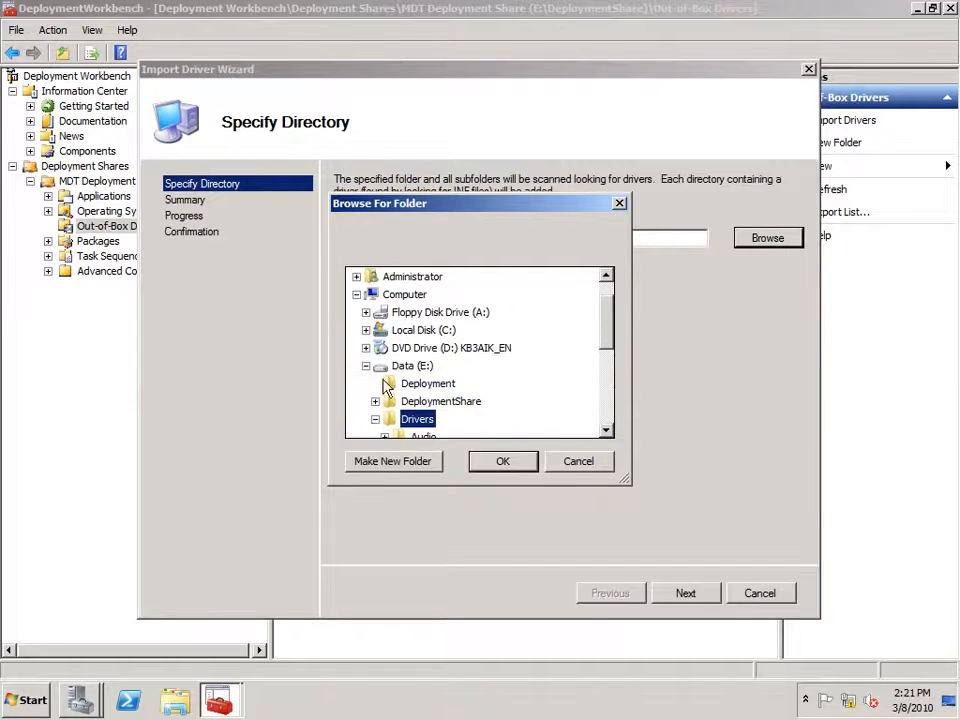
click(606, 431)
click(606, 431)
click(606, 431)
click(606, 431)
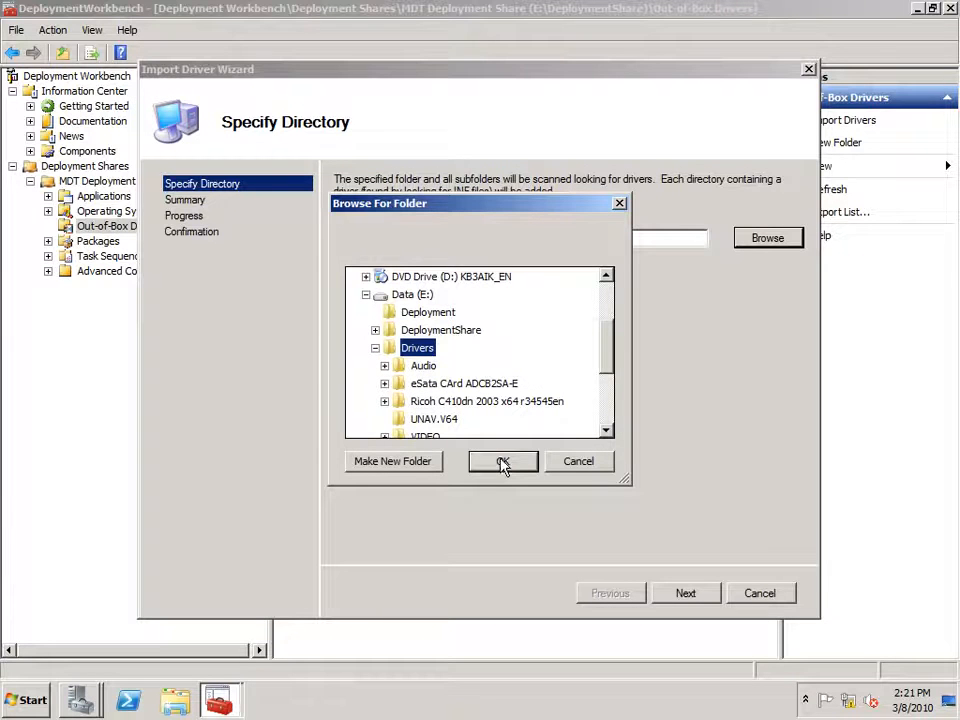
Open E:\Drivers in a separate file window to see its driver folders.
click(170, 700)
click(180, 420)
double_click(313, 233)
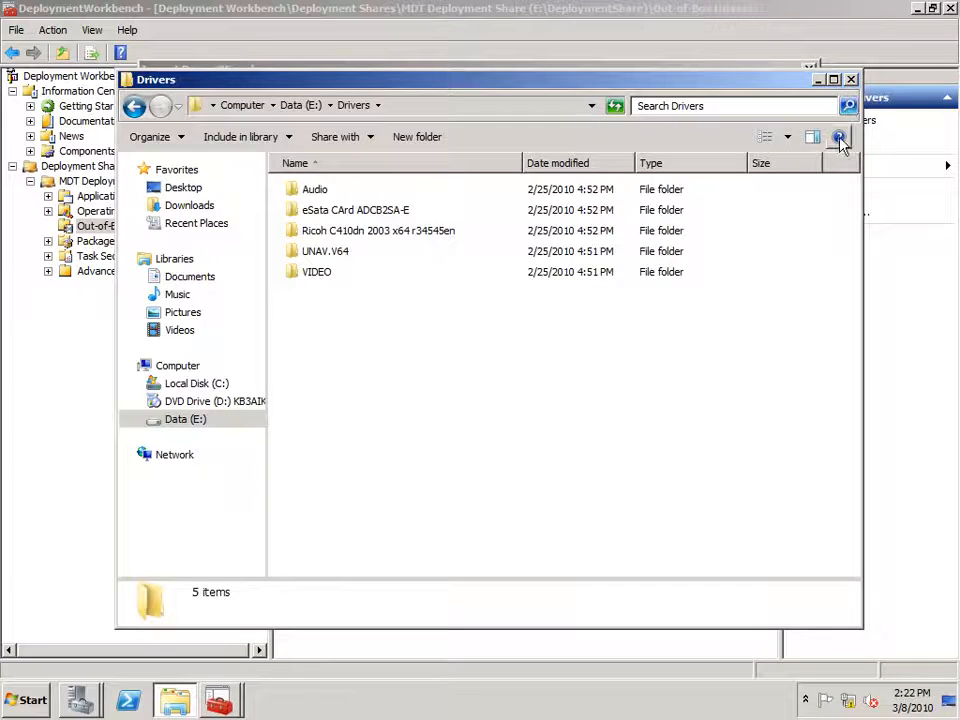
Close the E:\Drivers file window to return to the driver import's folder browser.
click(851, 79)
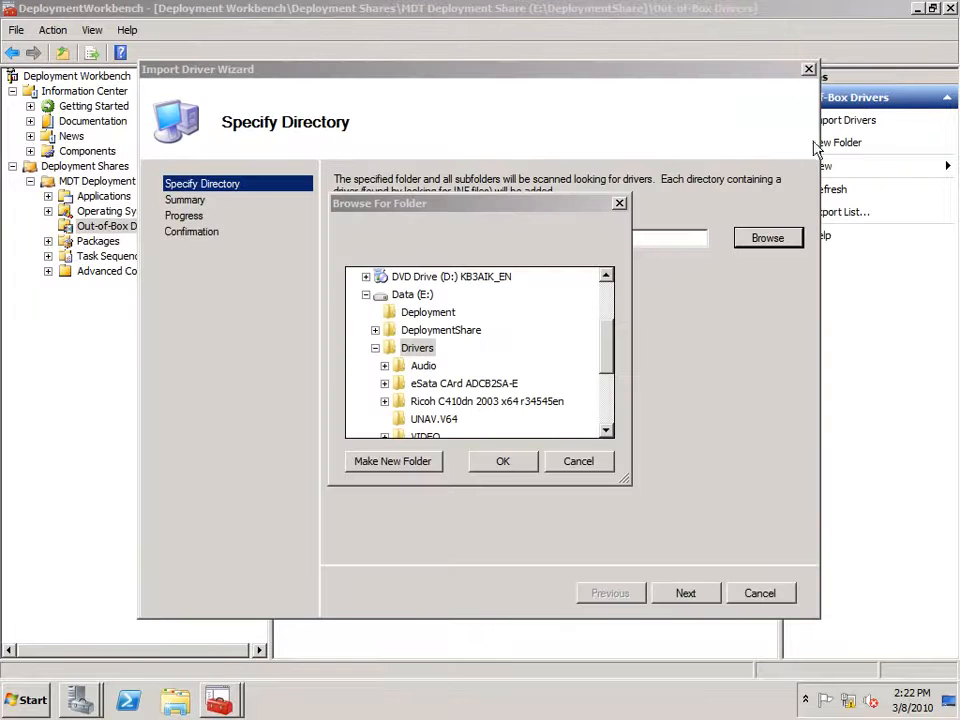
Confirm E:\Drivers as the source and run the import into Out-of-Box Drivers.
click(516, 470)
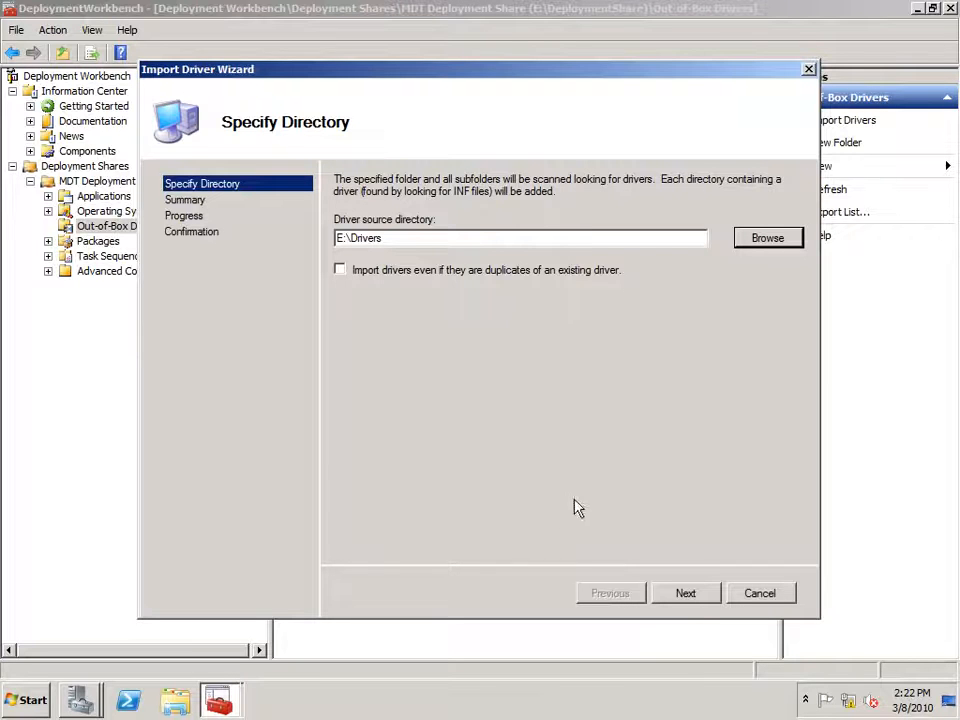
click(686, 594)
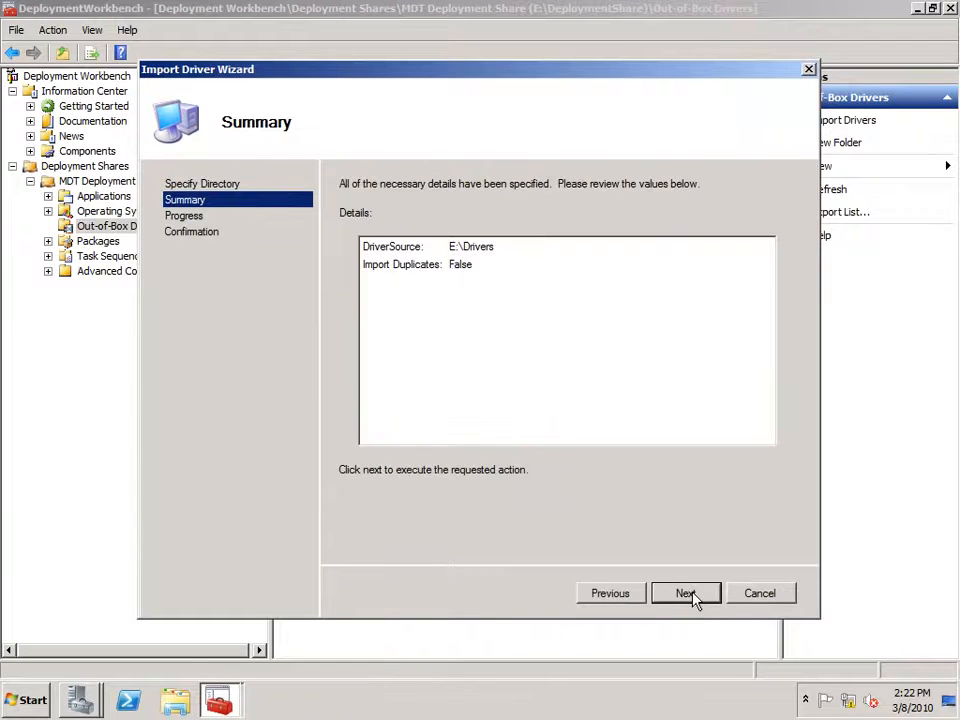
click(686, 594)
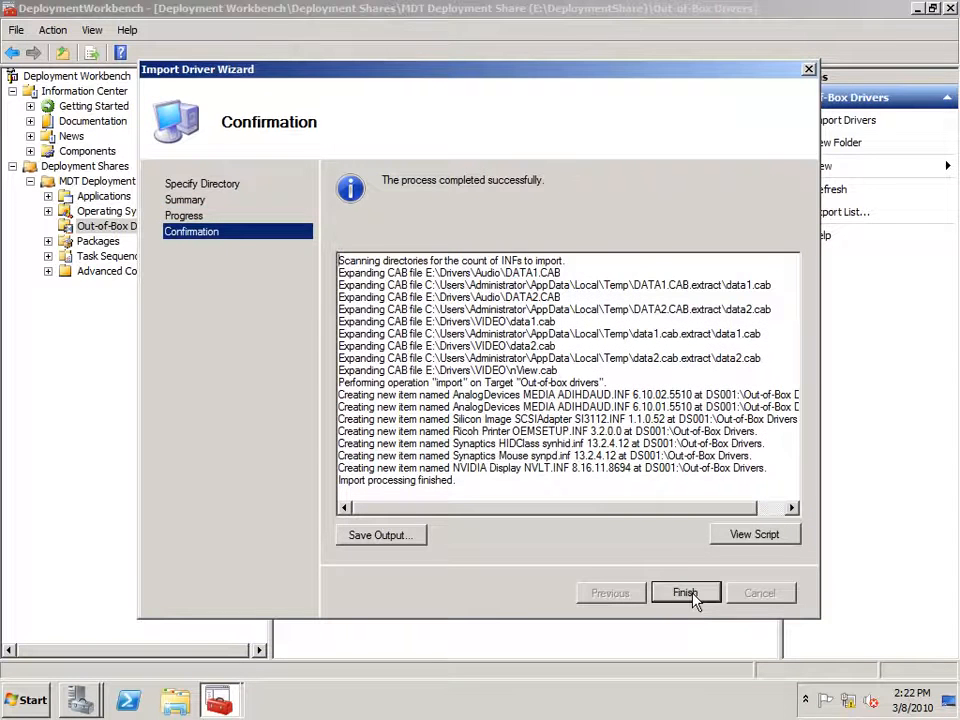
Close the finished driver import and start an operating system import into Operating Systems.
click(687, 593)
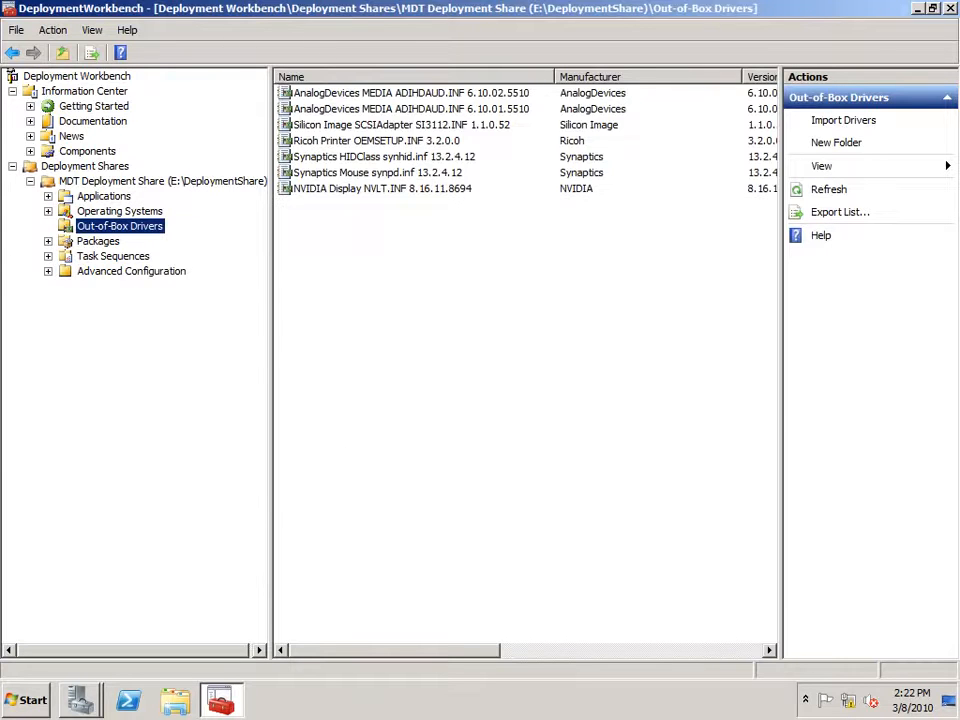
right_click(129, 214)
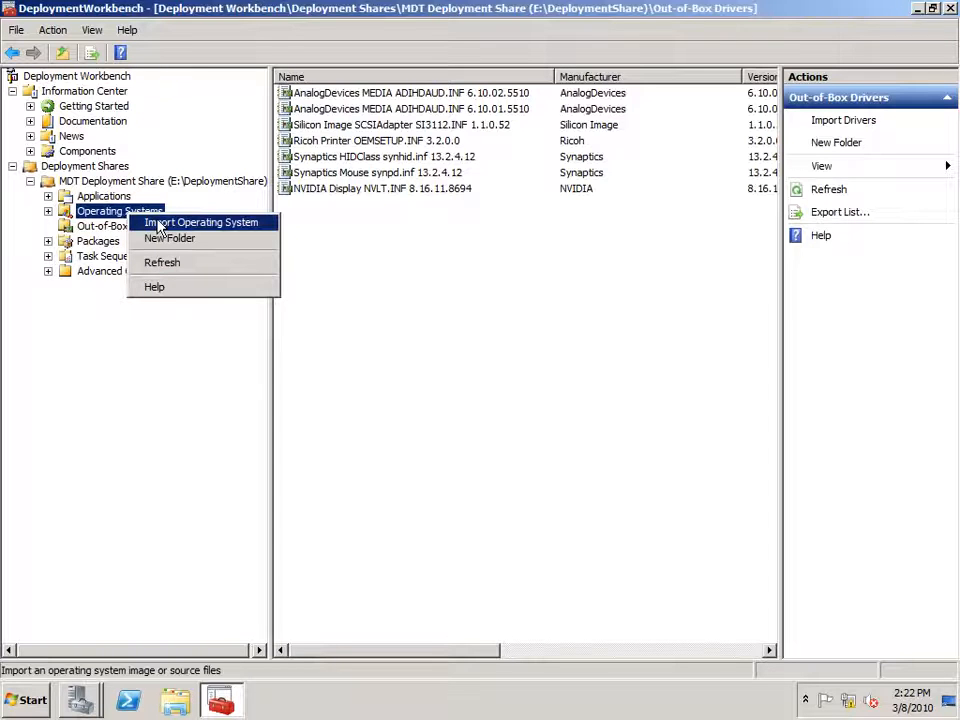
click(158, 224)
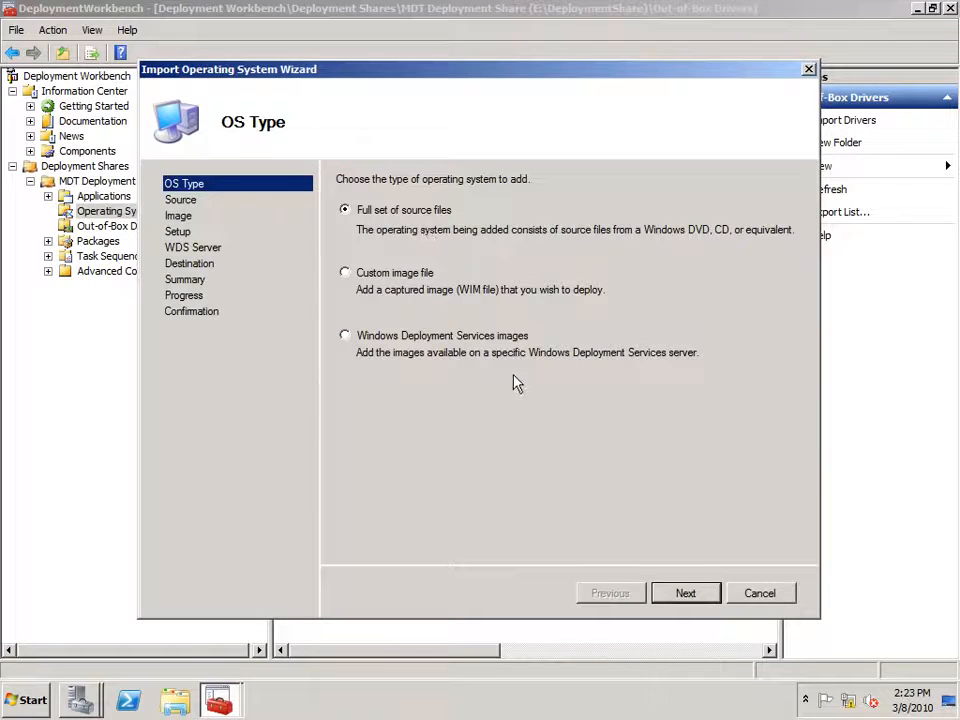
Keep the full set of source files and choose E:\Win7-DVD as the source directory.
click(686, 594)
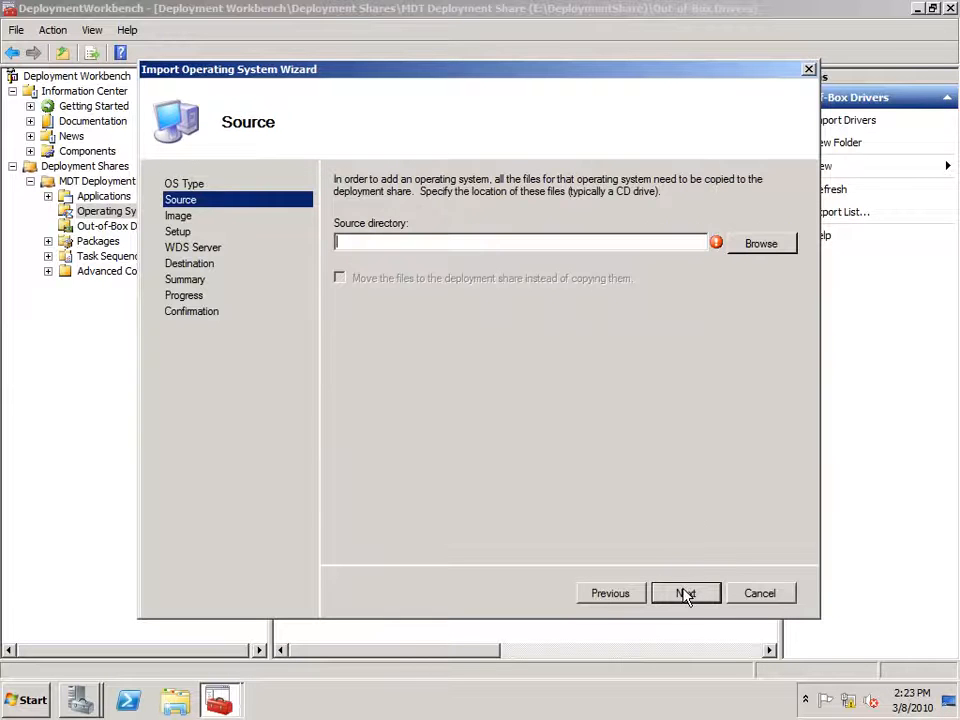
click(757, 245)
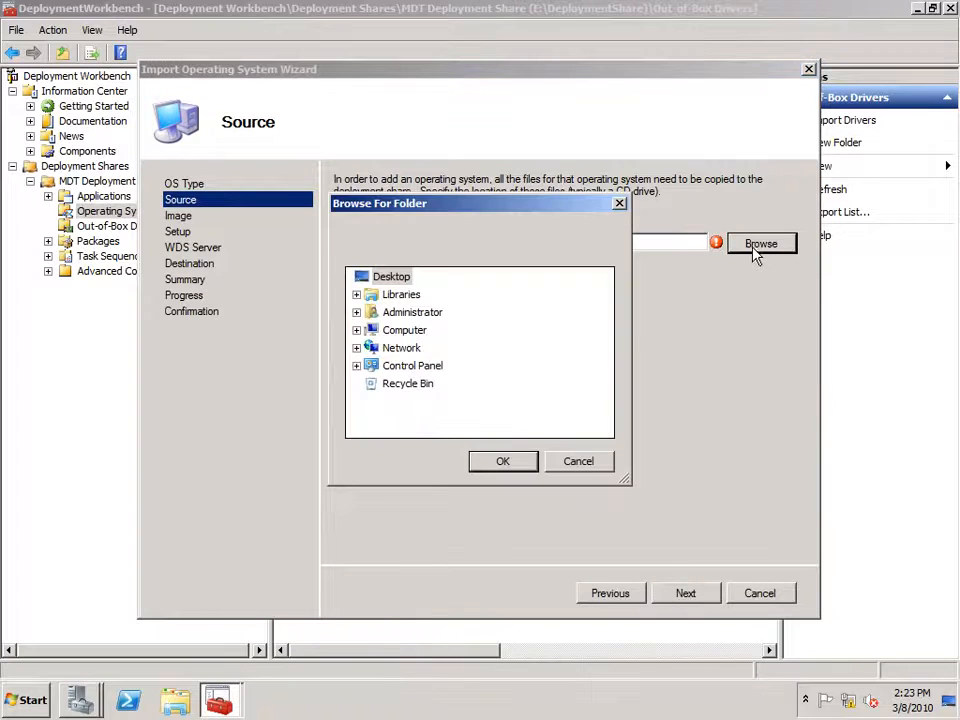
double_click(392, 334)
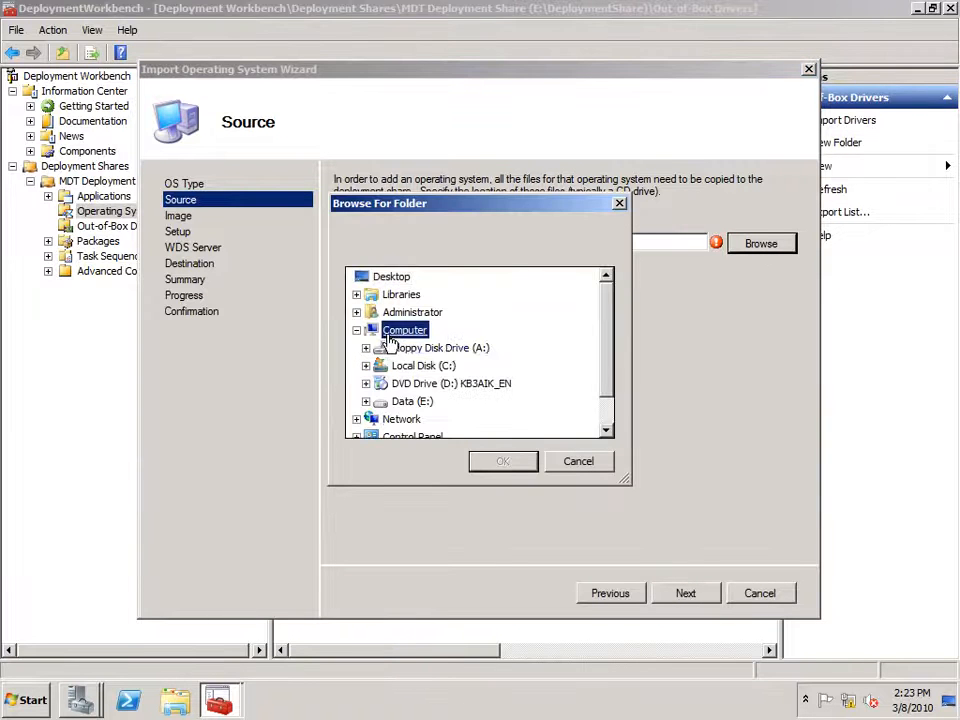
double_click(420, 402)
scroll(604, 431, down, 3)
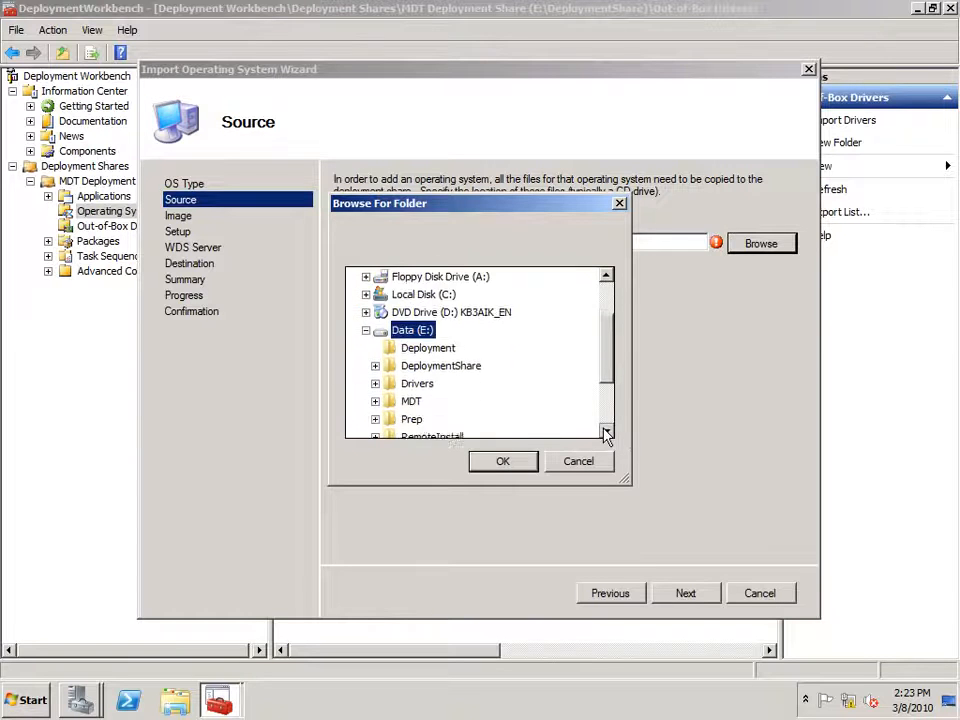
double_click(428, 402)
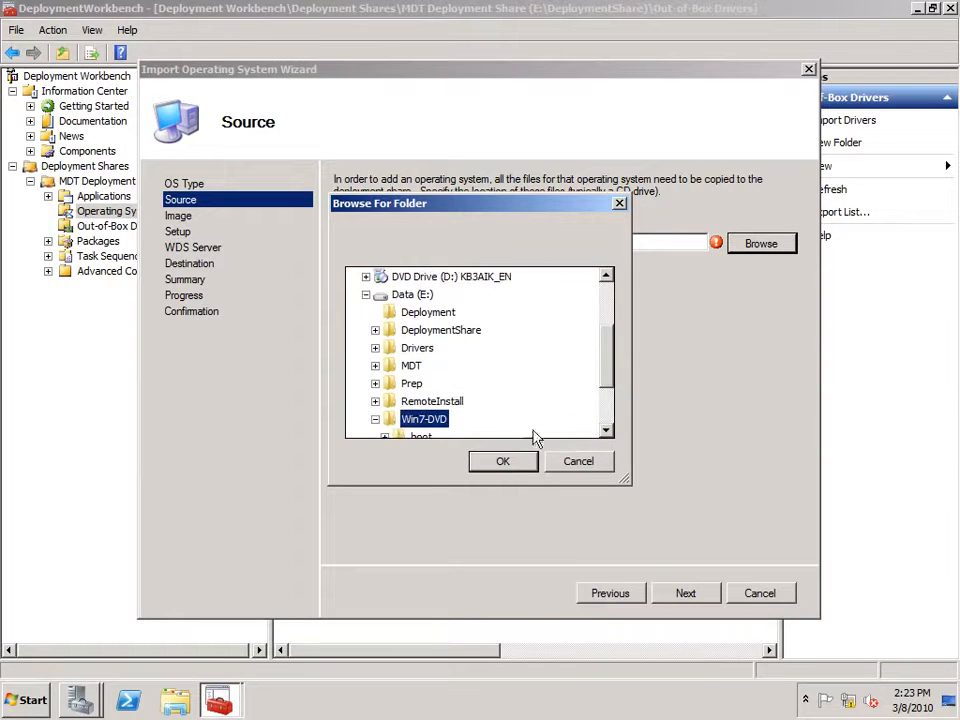
click(503, 463)
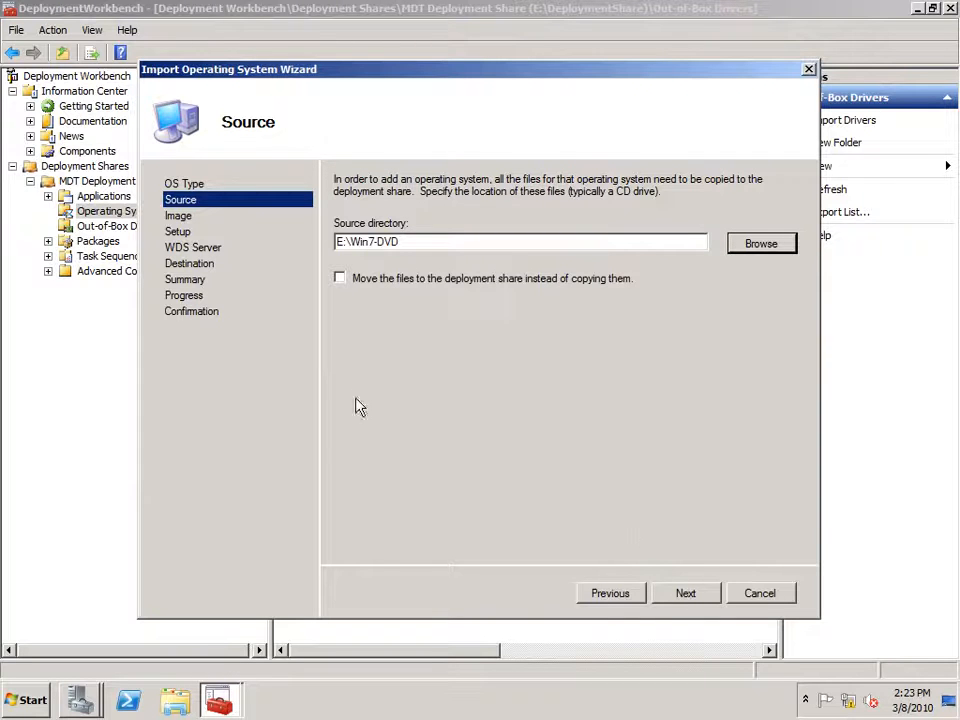
Move the files rather than copy, import as Windows 7 x64, and show Task Sequences.
click(340, 279)
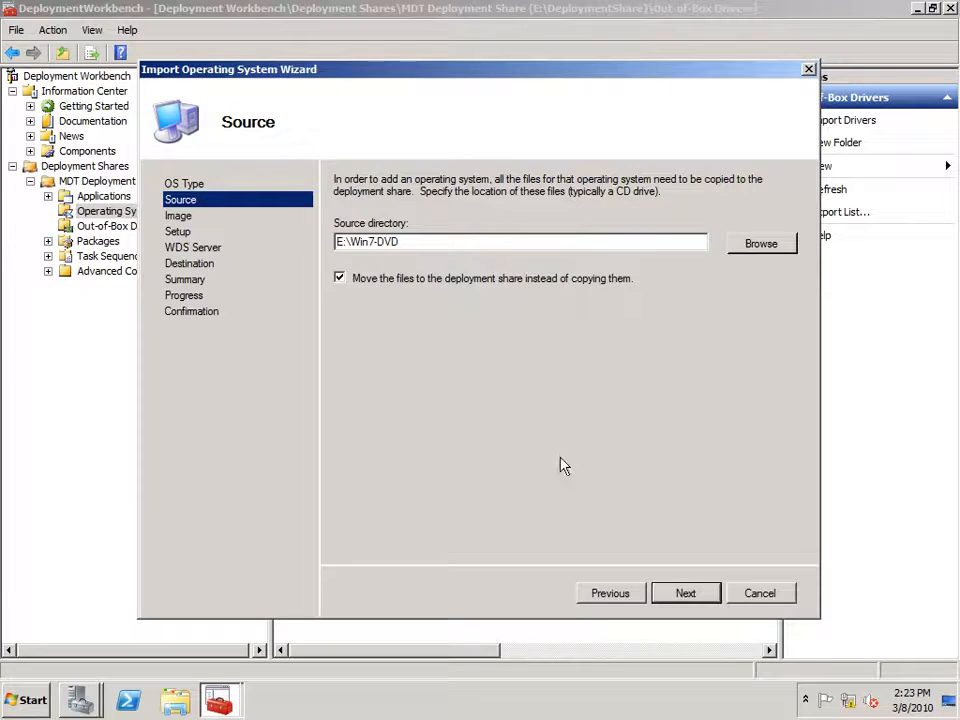
click(688, 594)
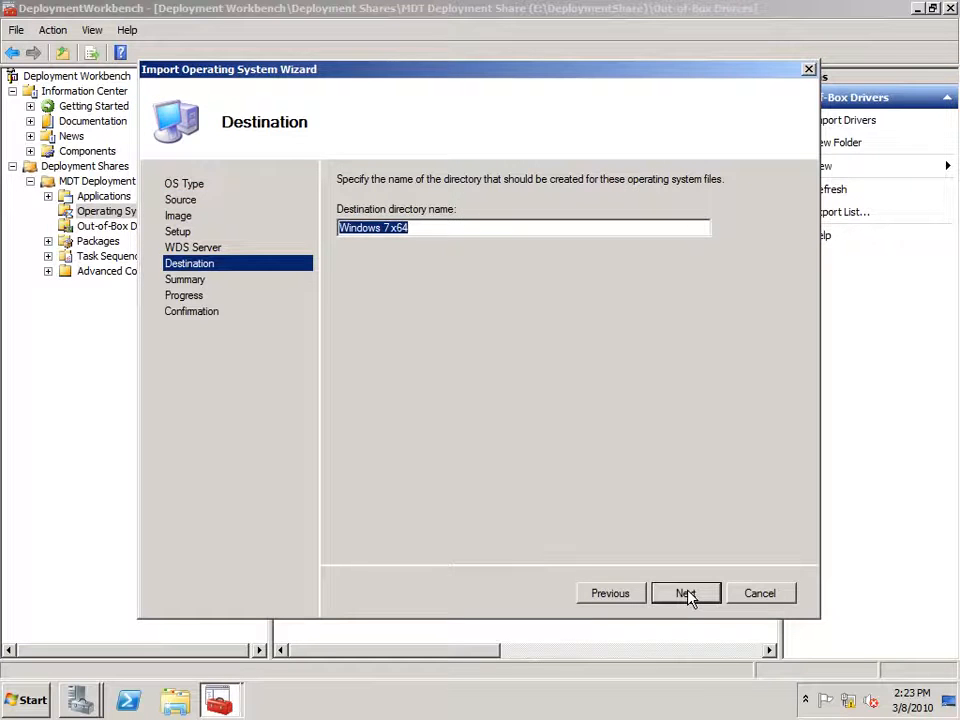
click(688, 594)
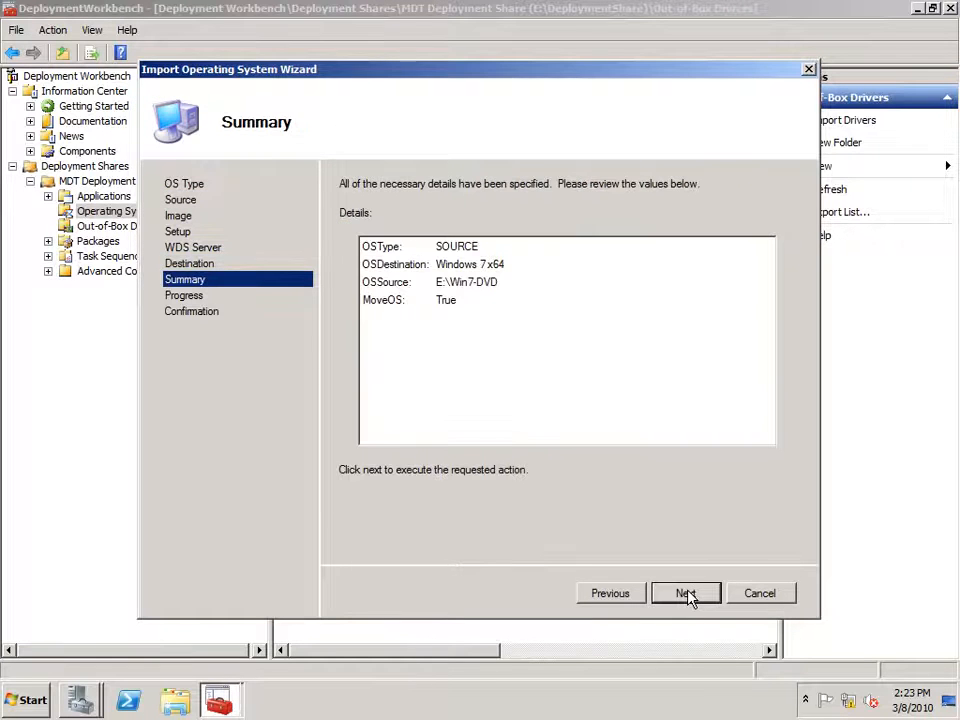
click(686, 594)
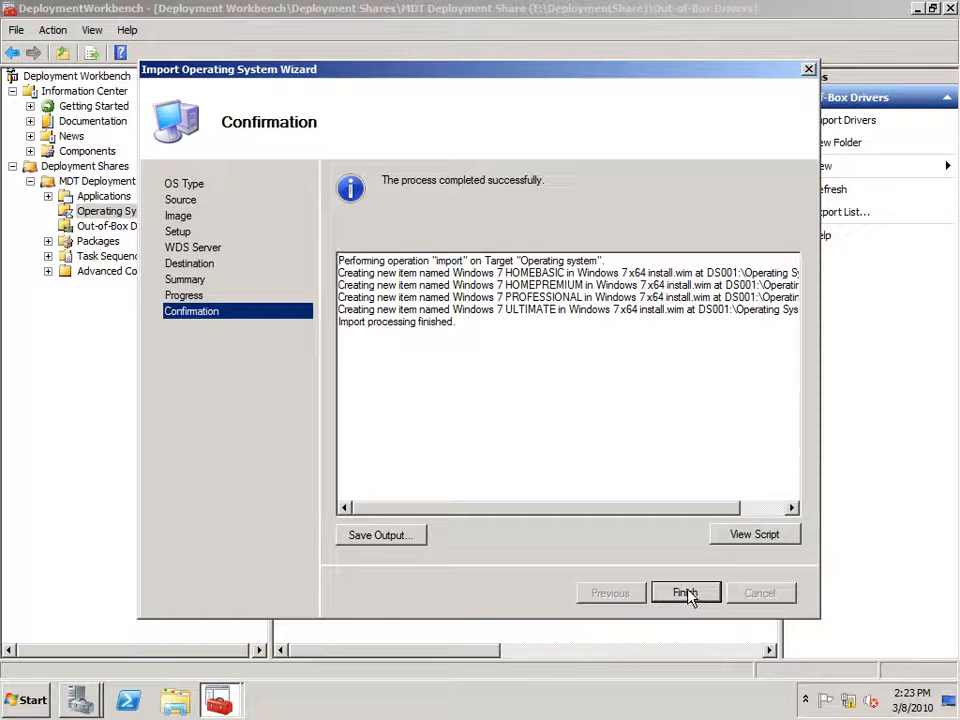
click(686, 594)
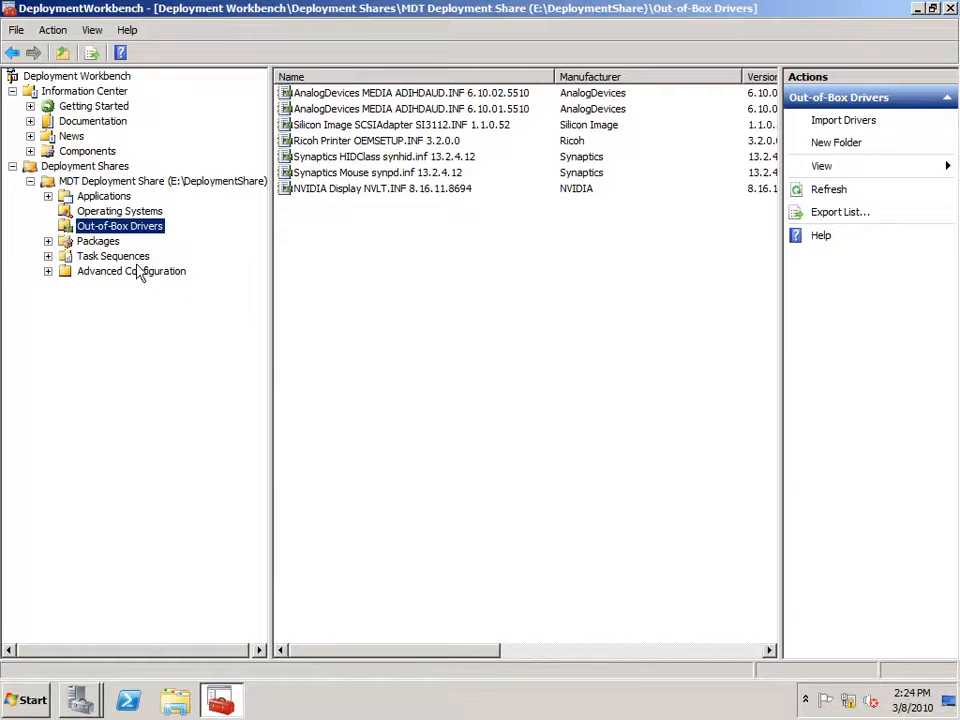
click(120, 257)
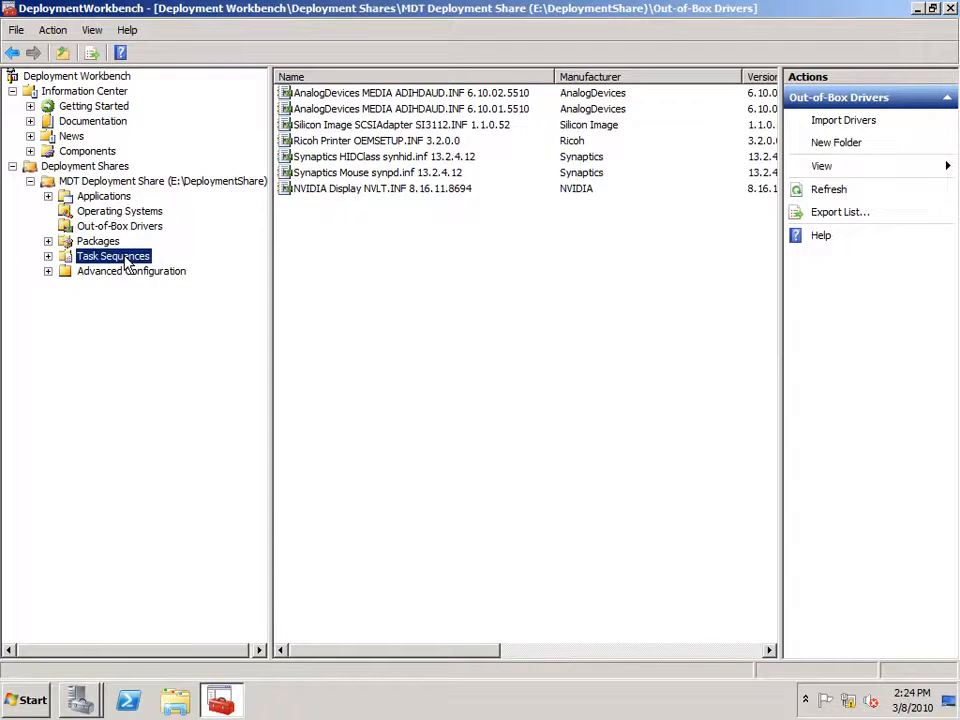
Create a new task sequence with ID 'Reference' named 'Windows 7 Reference Computer'.
right_click(127, 262)
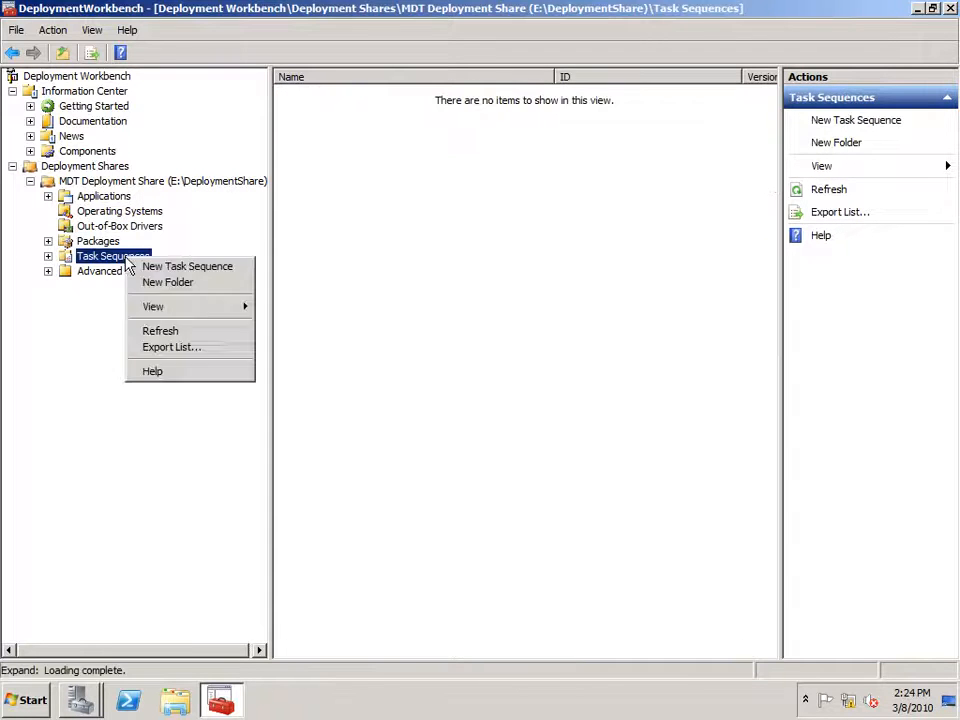
click(171, 267)
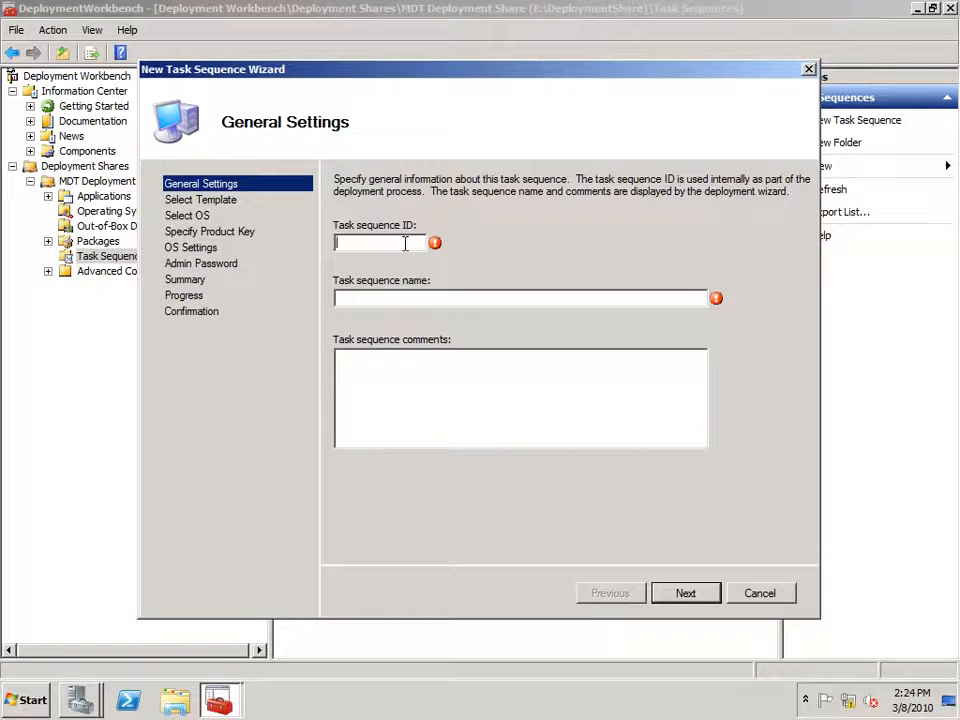
text(Reference)
key(Tab)
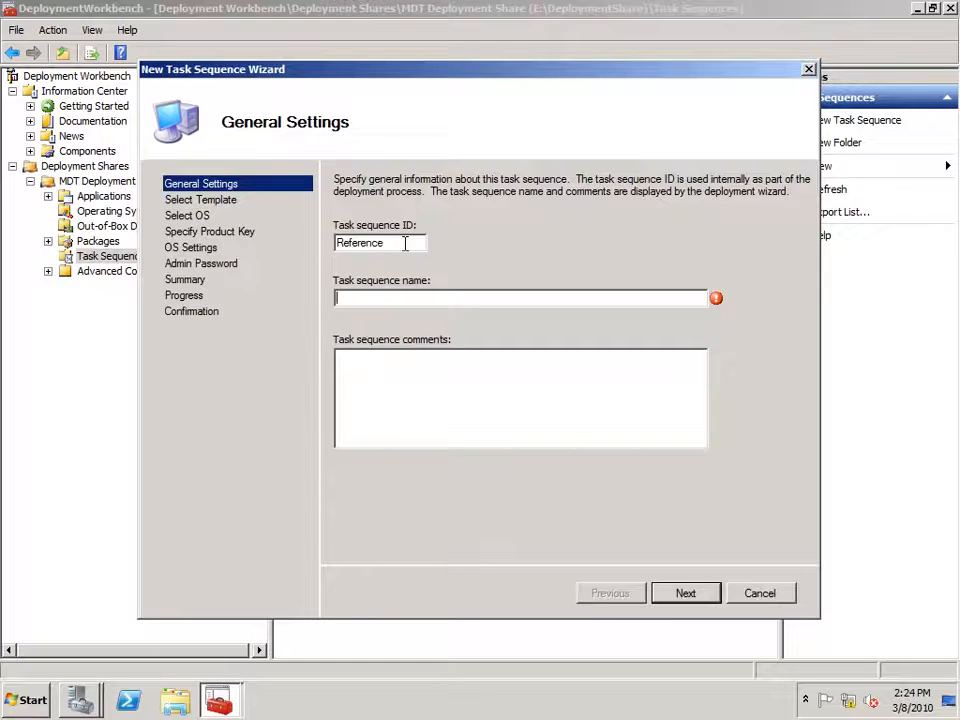
text(Windows 7 D)
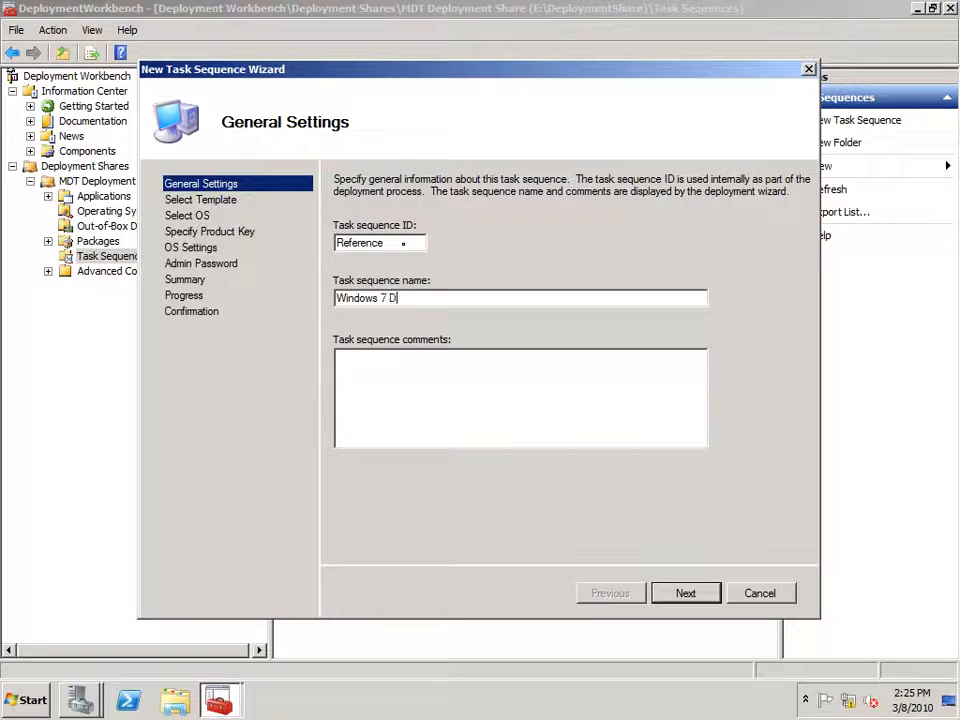
key(BackSpace)
text(Reference Computer)
click(686, 596)
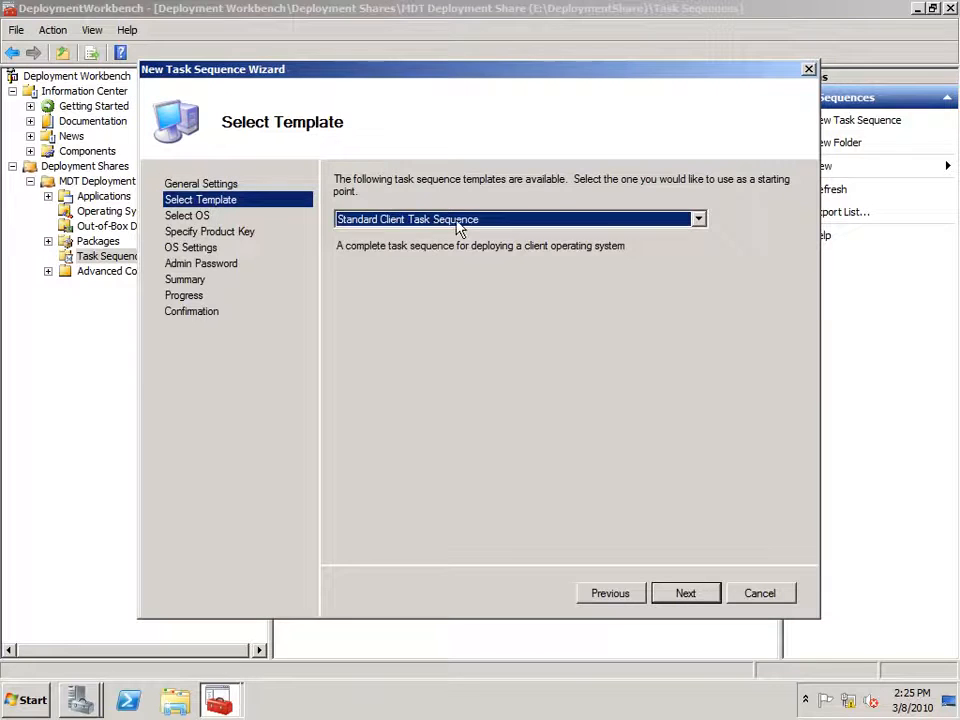
Pick the Standard Client Task Sequence template for it.
click(510, 221)
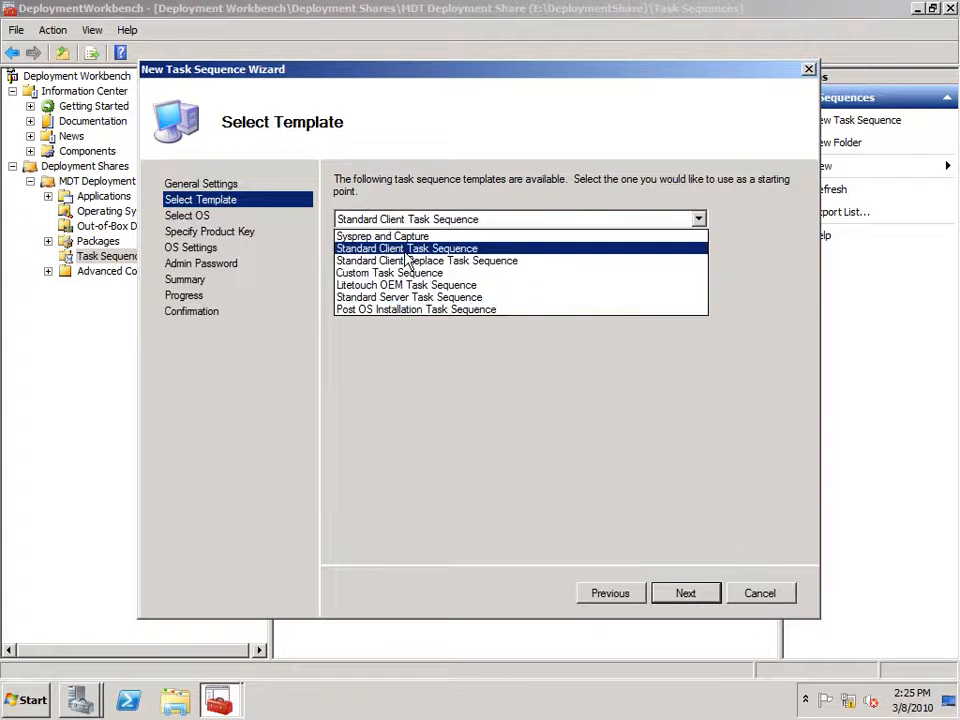
click(480, 251)
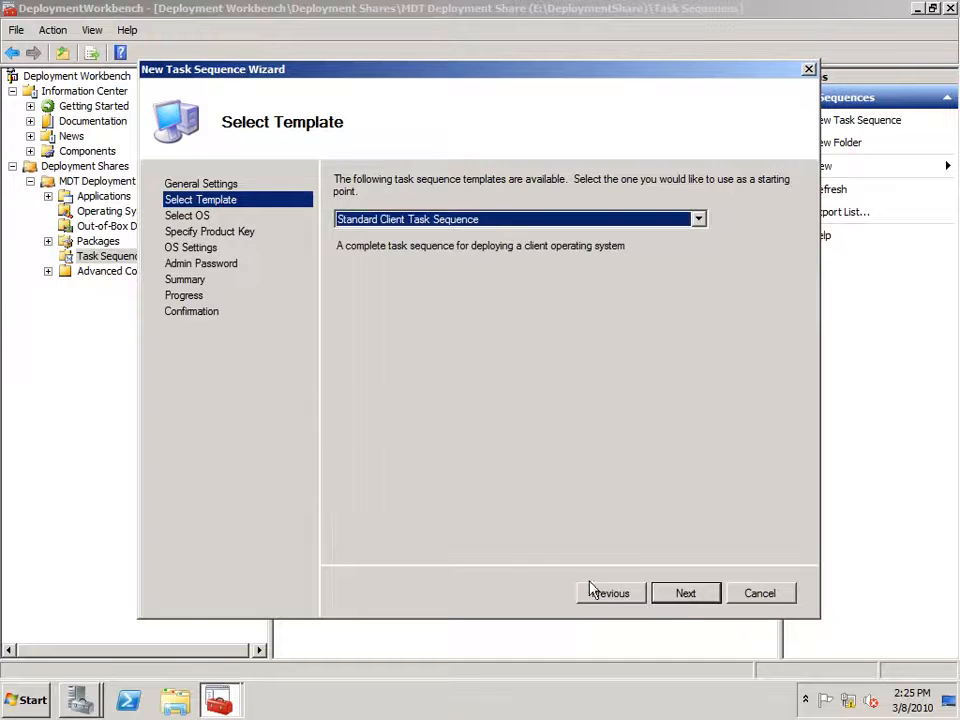
click(683, 592)
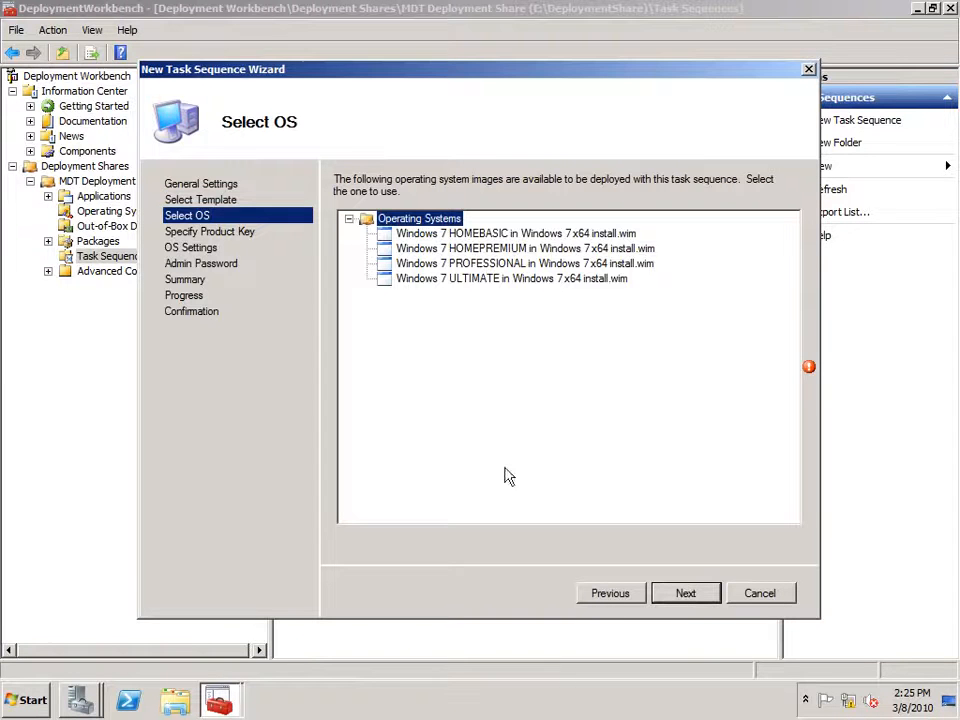
Select the Windows 7 ULTIMATE x64 image and skip the product key.
click(463, 279)
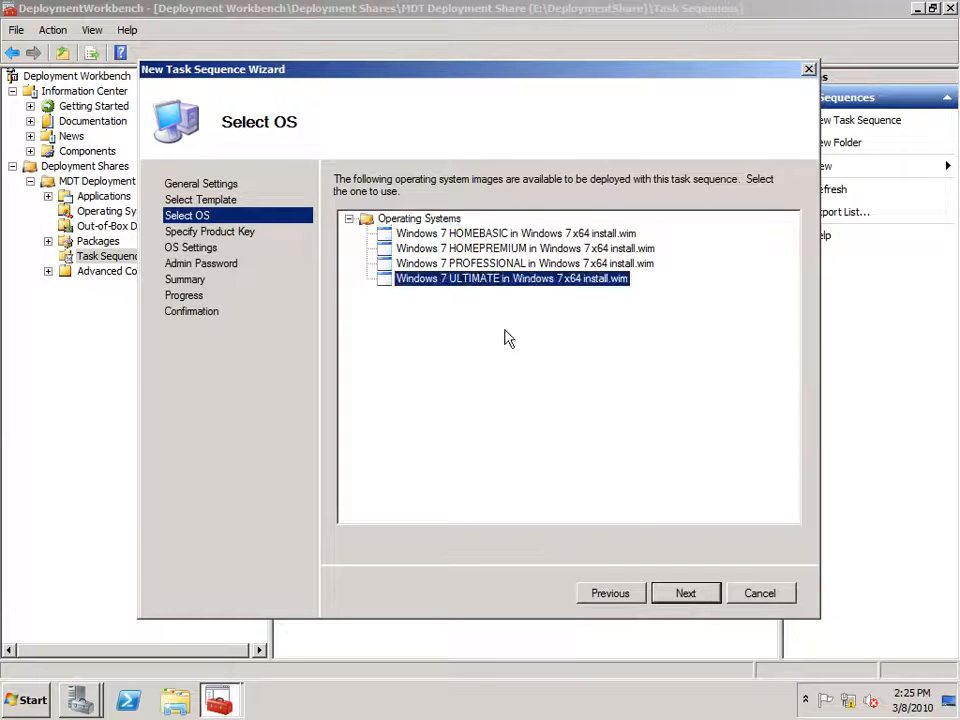
click(686, 594)
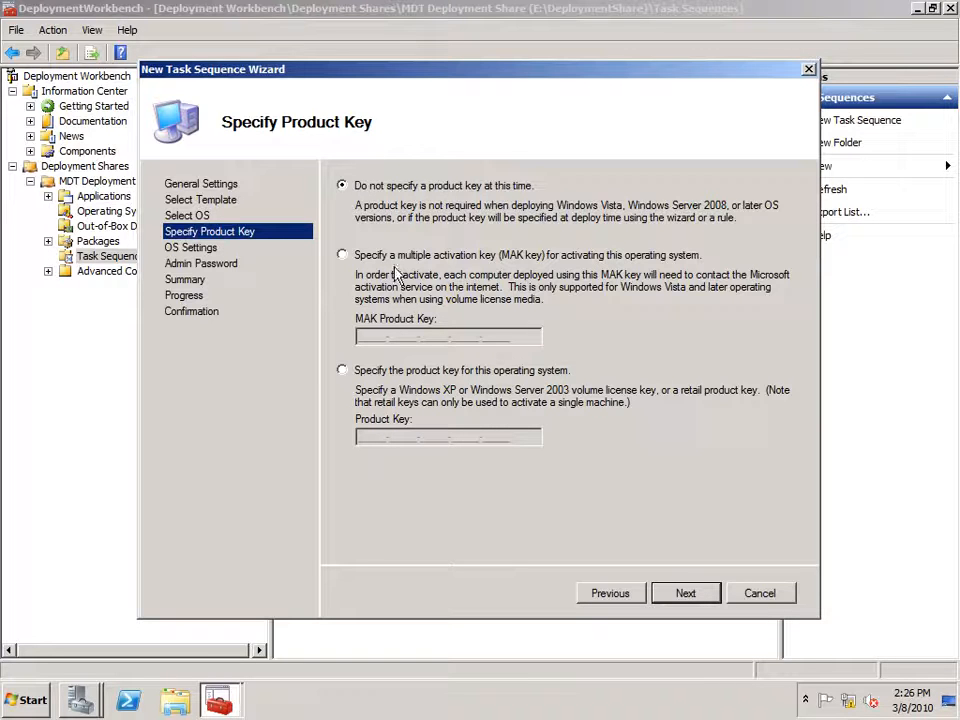
click(685, 593)
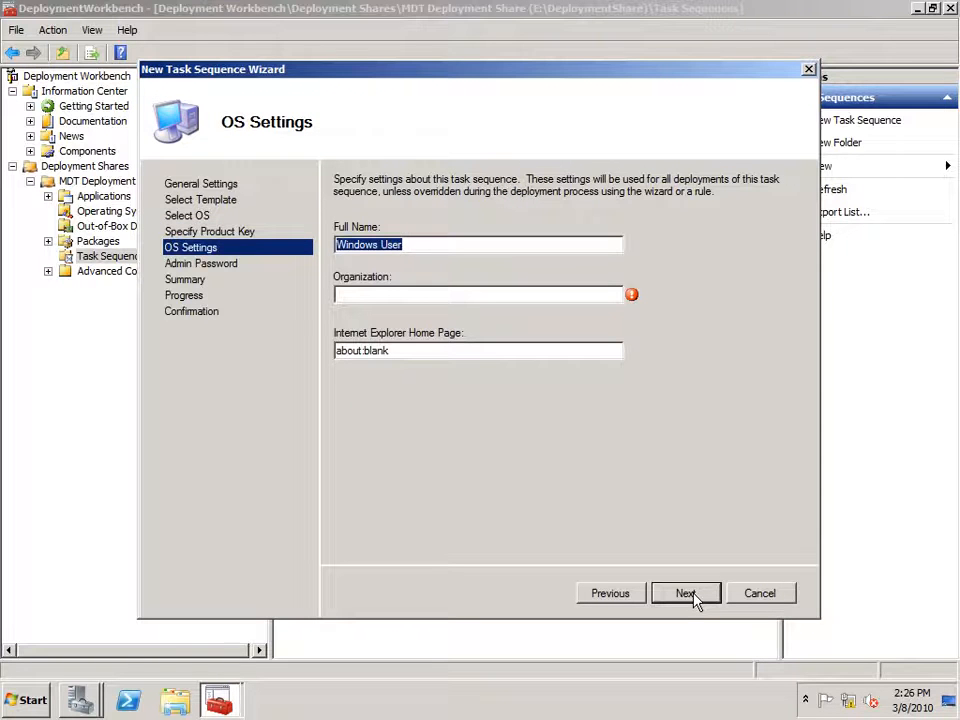
text(Contoso User)
key(Tab)
text(Contoso)
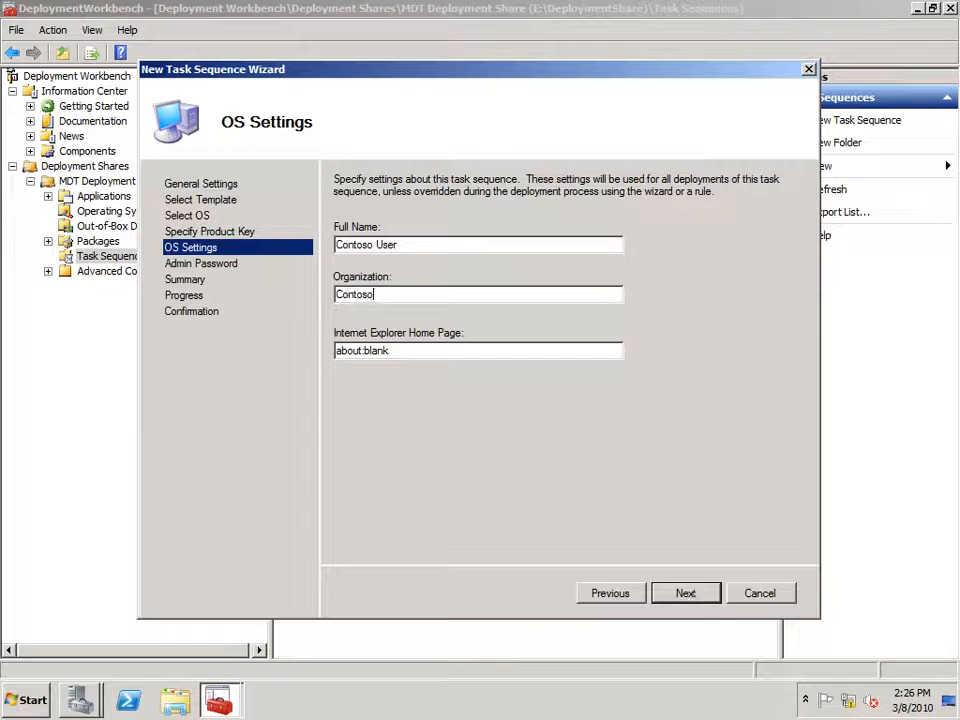
key(Tab)
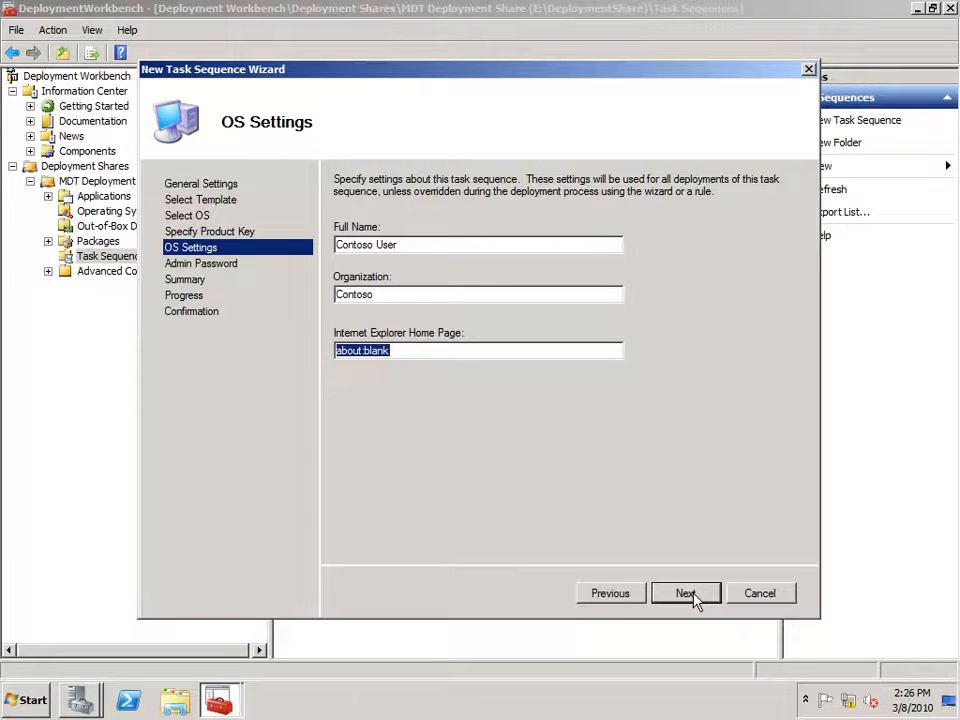
text(http://)
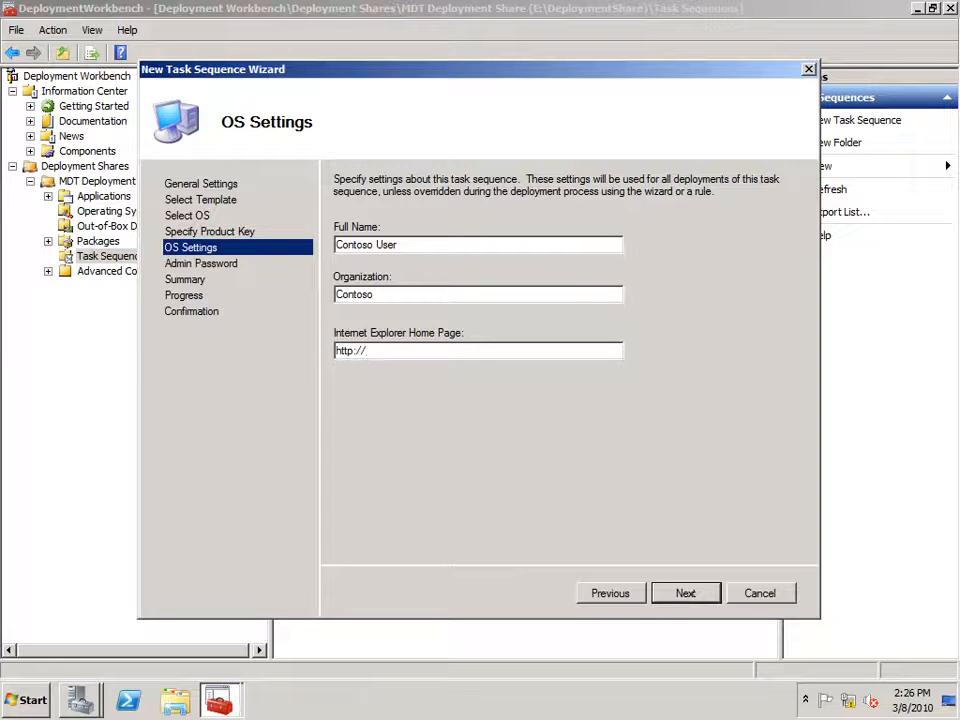
text(www.bing.com)
Enter and confirm the local Administrator password, then finish creating the task sequence.
click(703, 598)
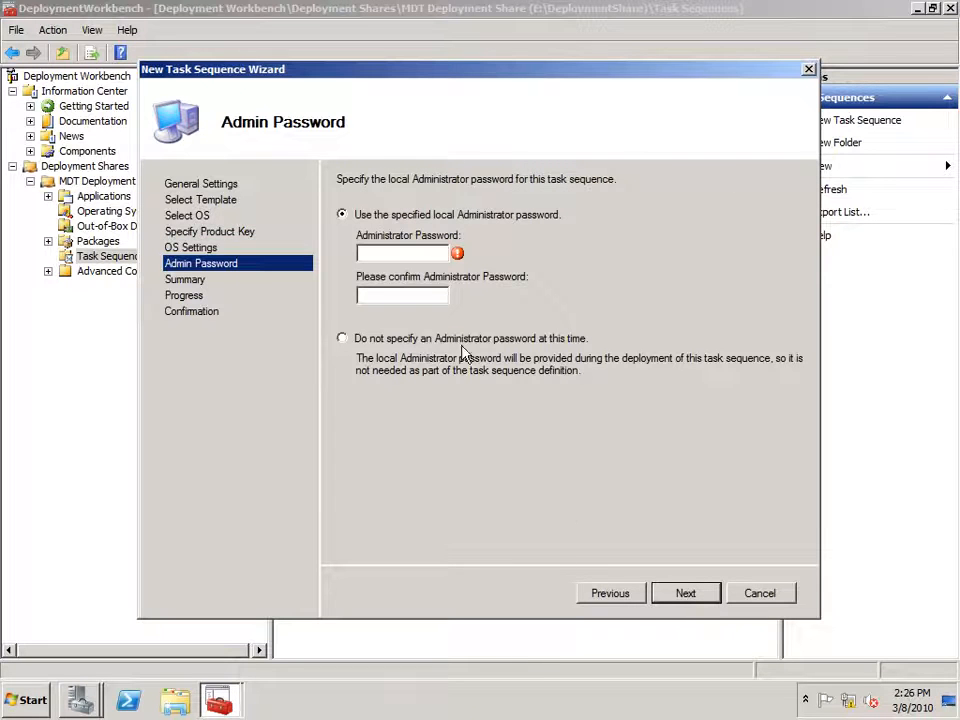
click(396, 253)
text(P@ssw0rd)
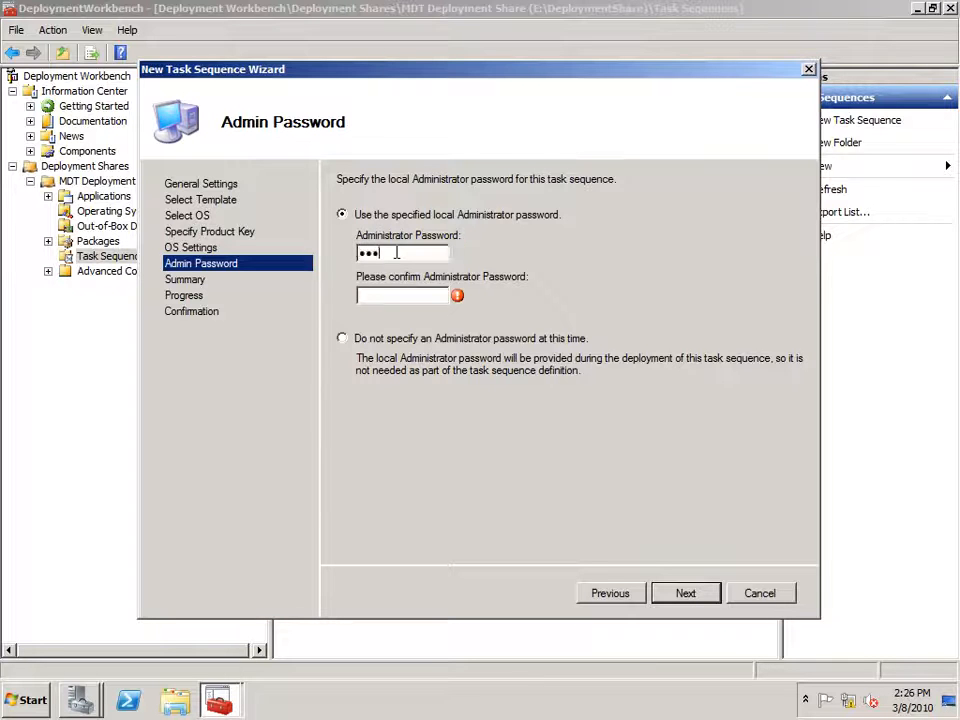
key(Tab)
text(P@ssw0rd)
click(688, 596)
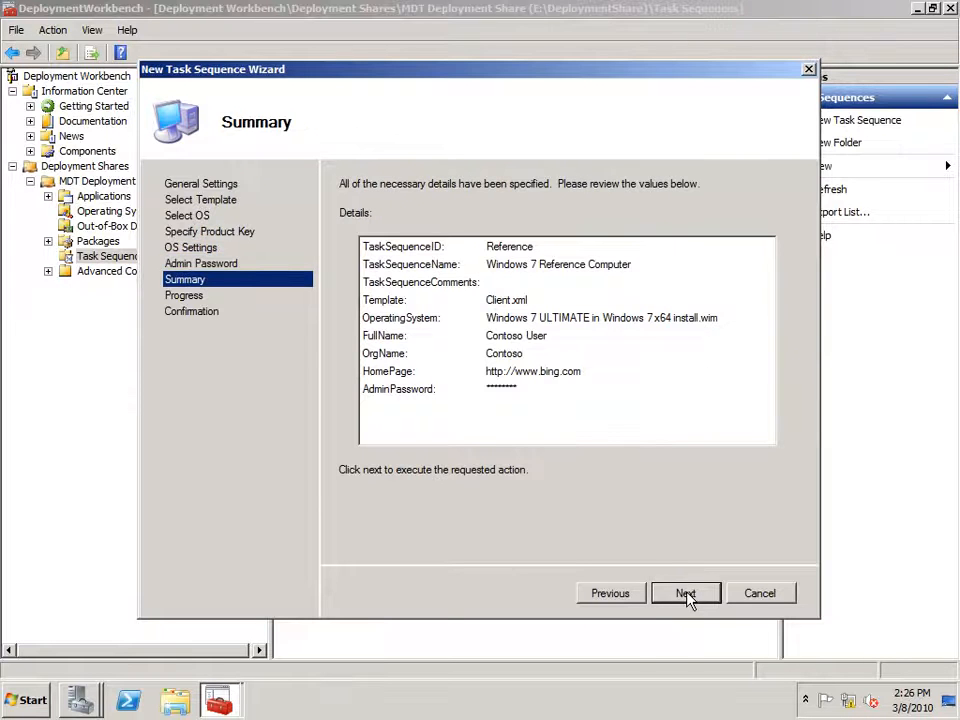
click(685, 594)
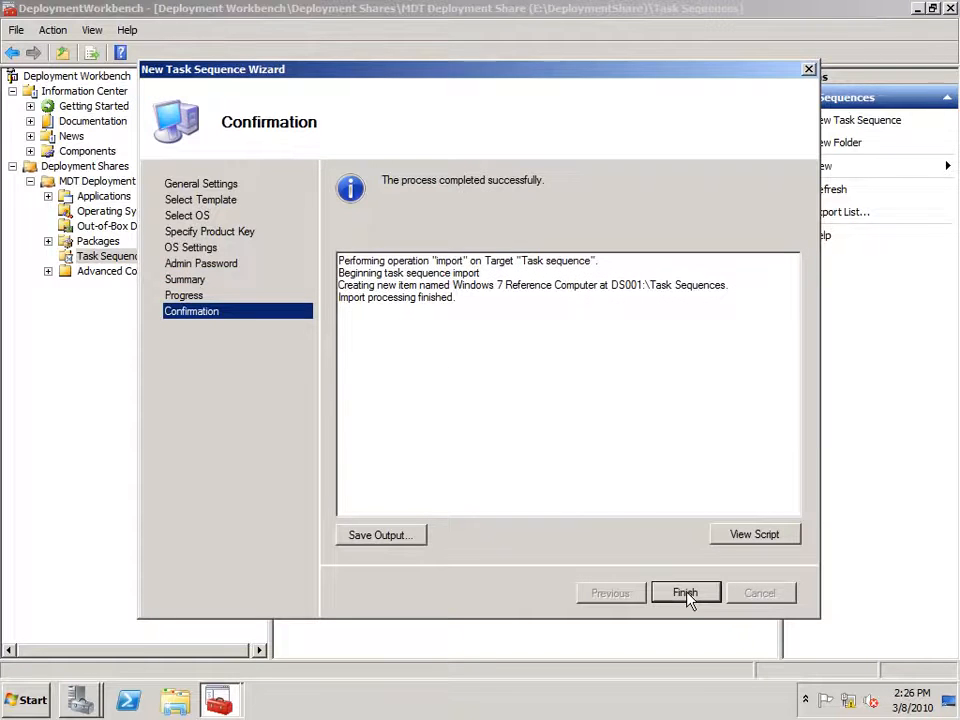
click(686, 594)
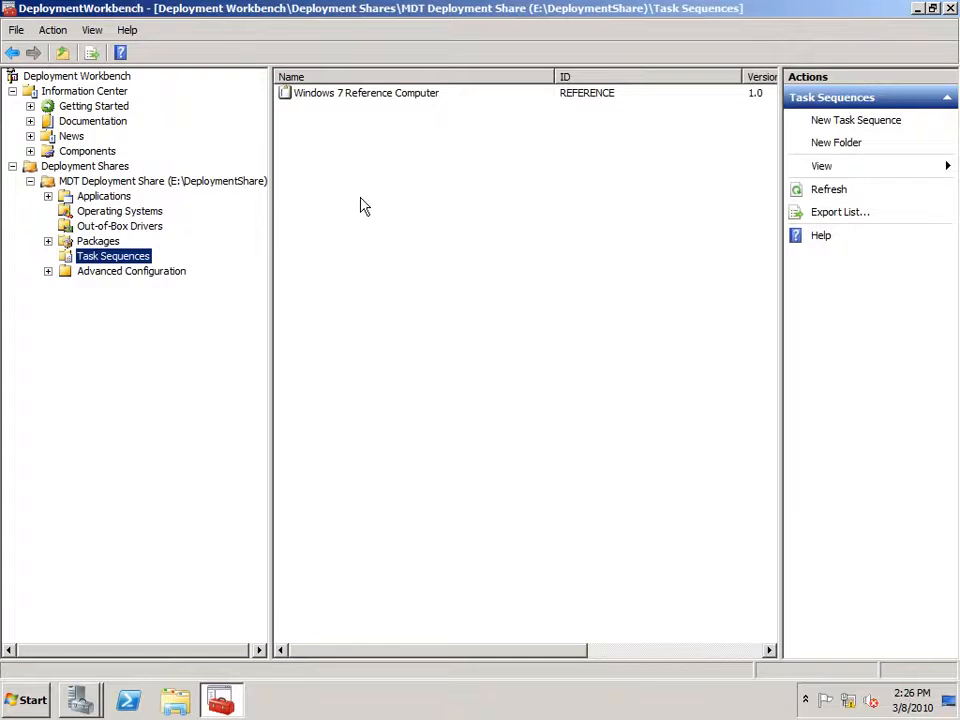
Update MDT Deployment Share with default options, regenerating x86 and x64 LiteTouch boot images.
click(168, 190)
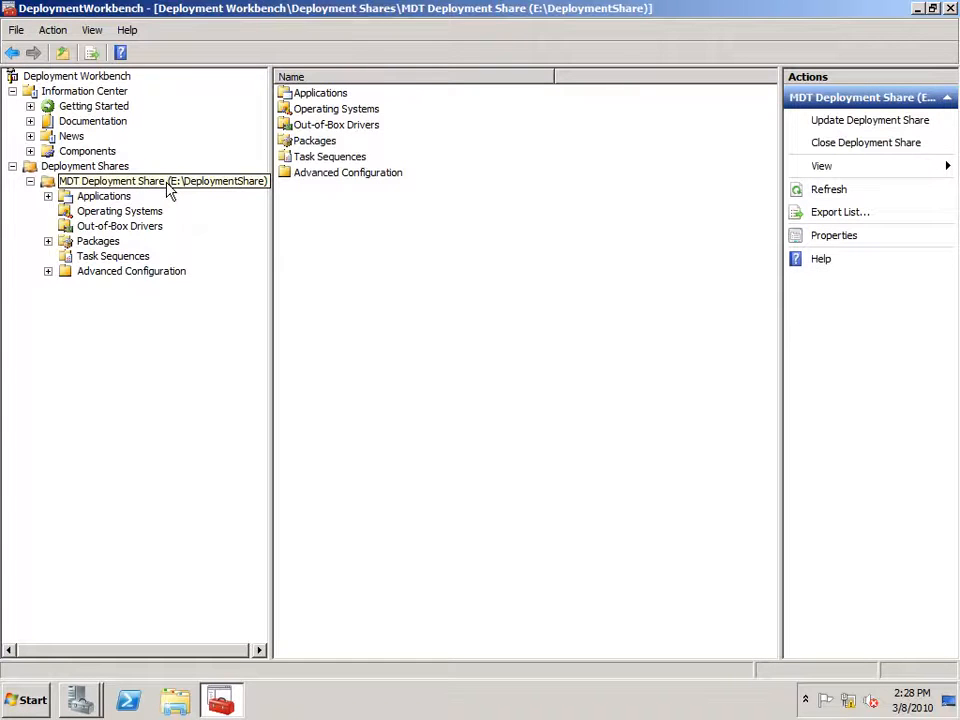
click(168, 186)
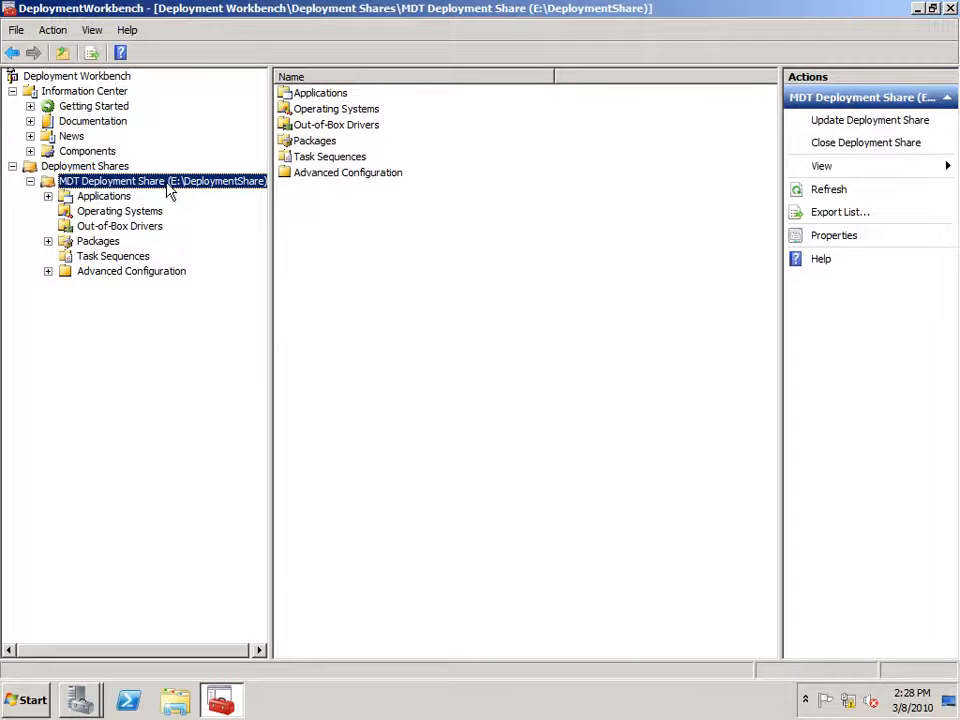
right_click(168, 190)
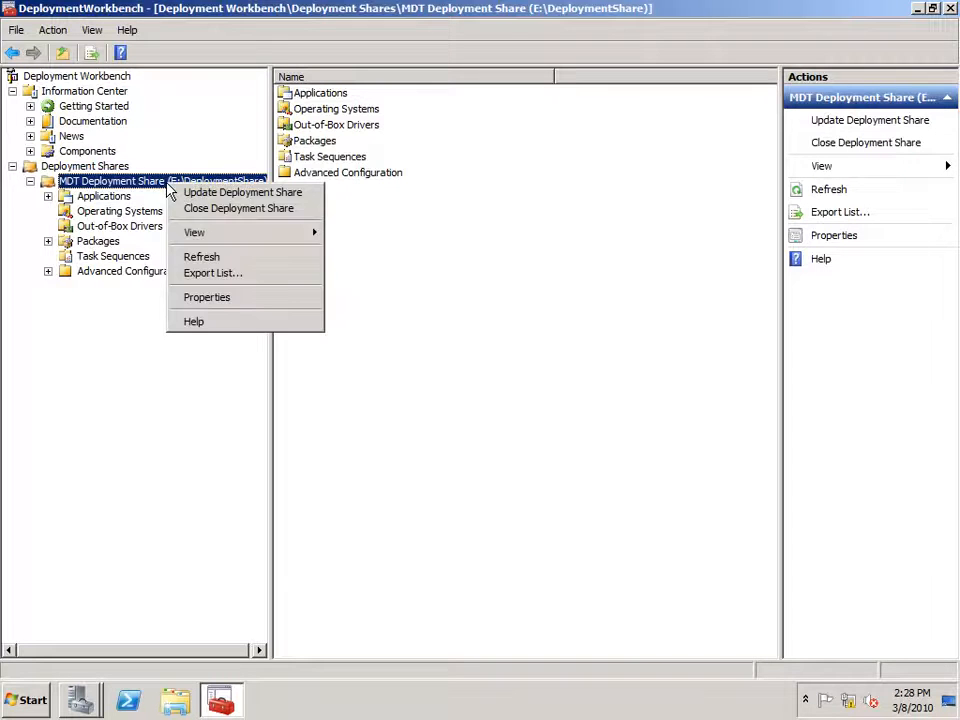
click(194, 193)
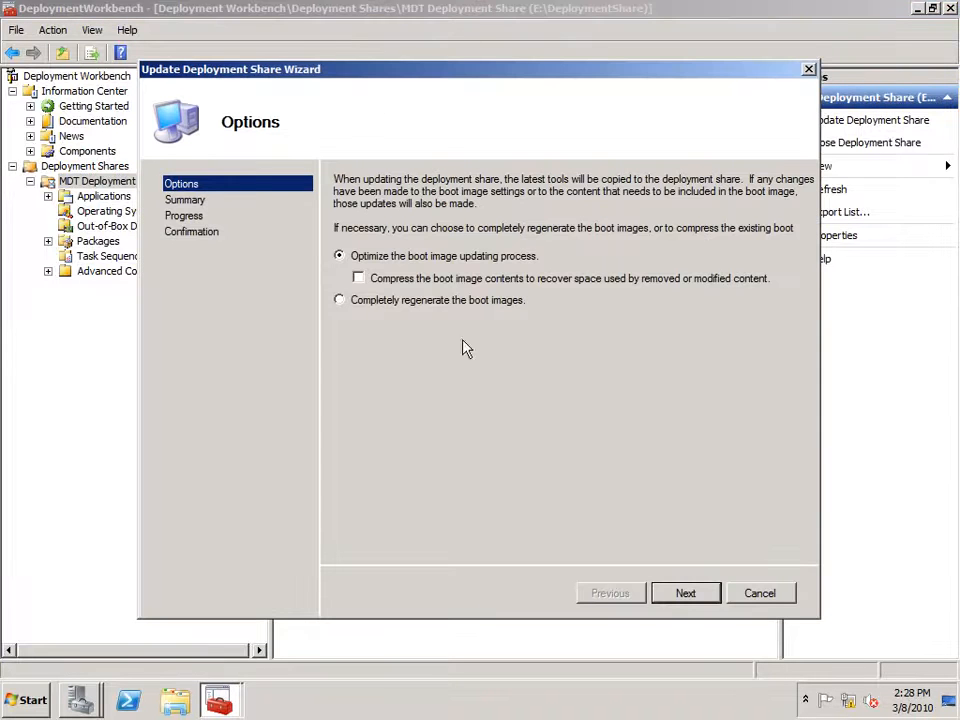
click(685, 595)
click(686, 594)
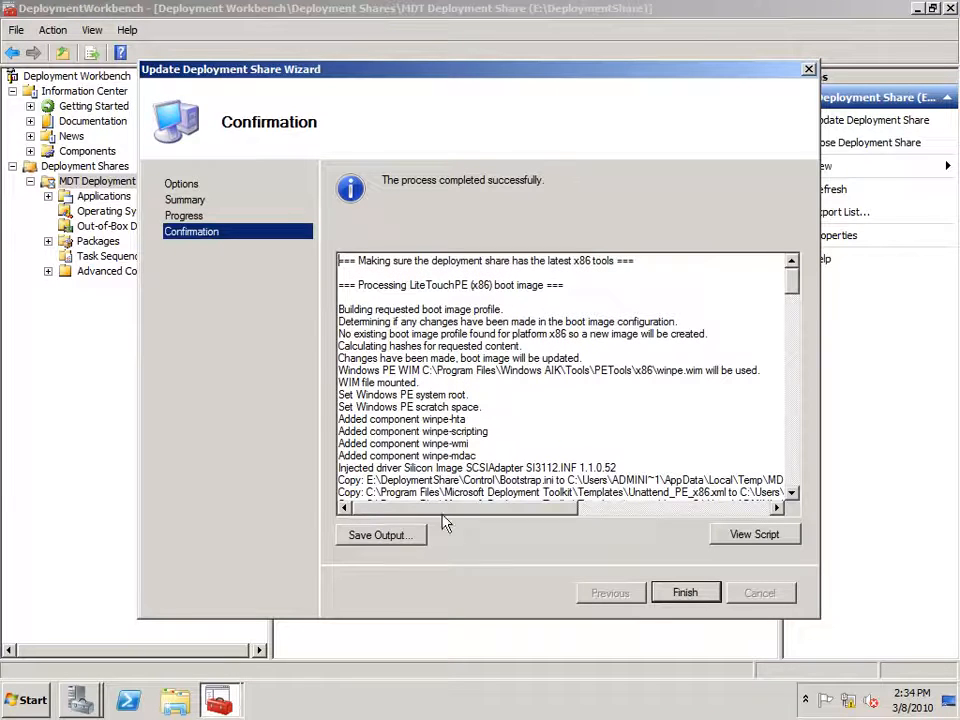
click(795, 480)
drag(795, 480, 794, 487)
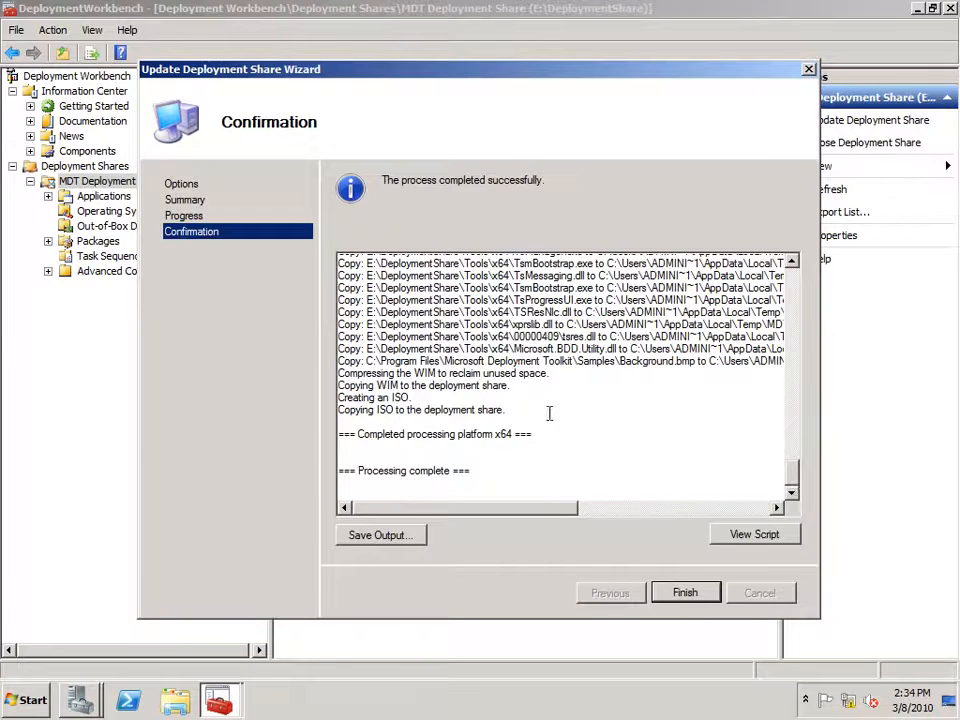
click(686, 594)
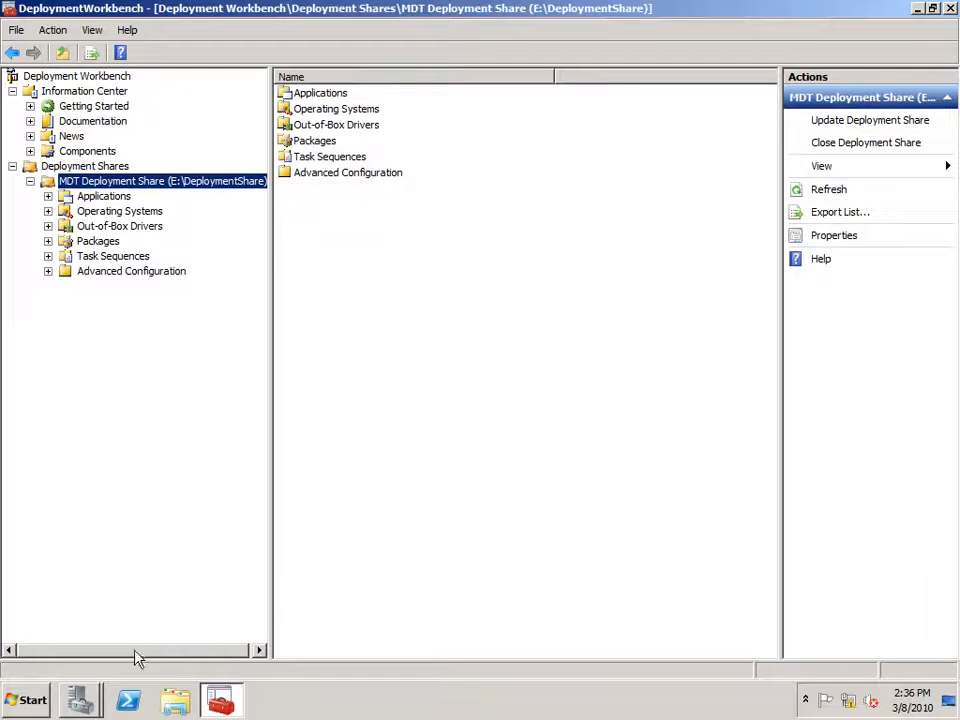
Bring Server Manager forward and show the actions for the WDS Boot Images node.
click(70, 706)
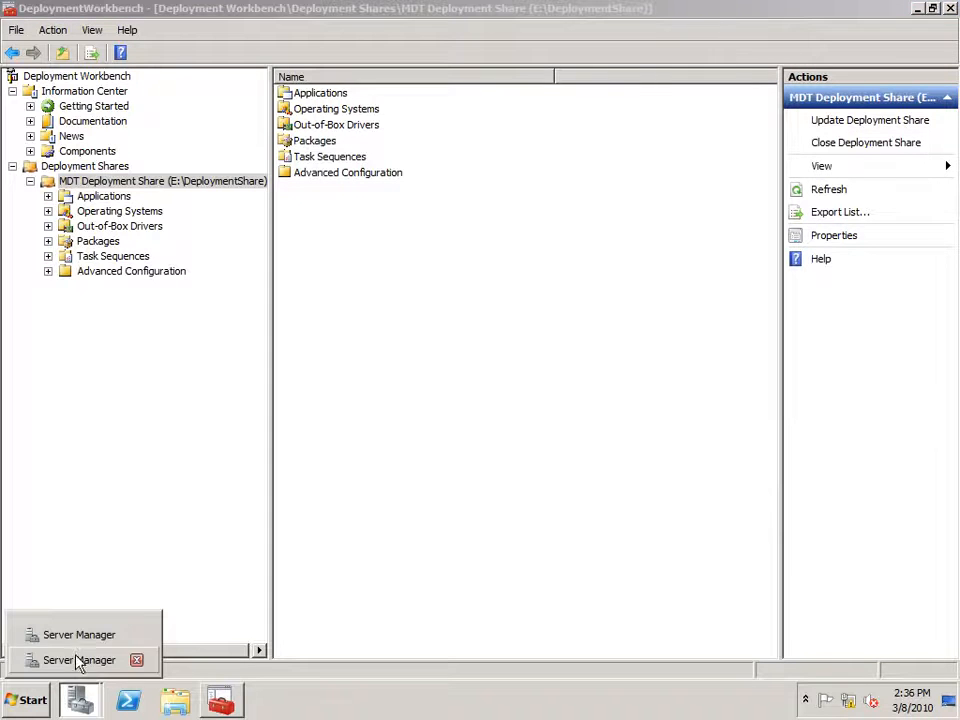
click(73, 646)
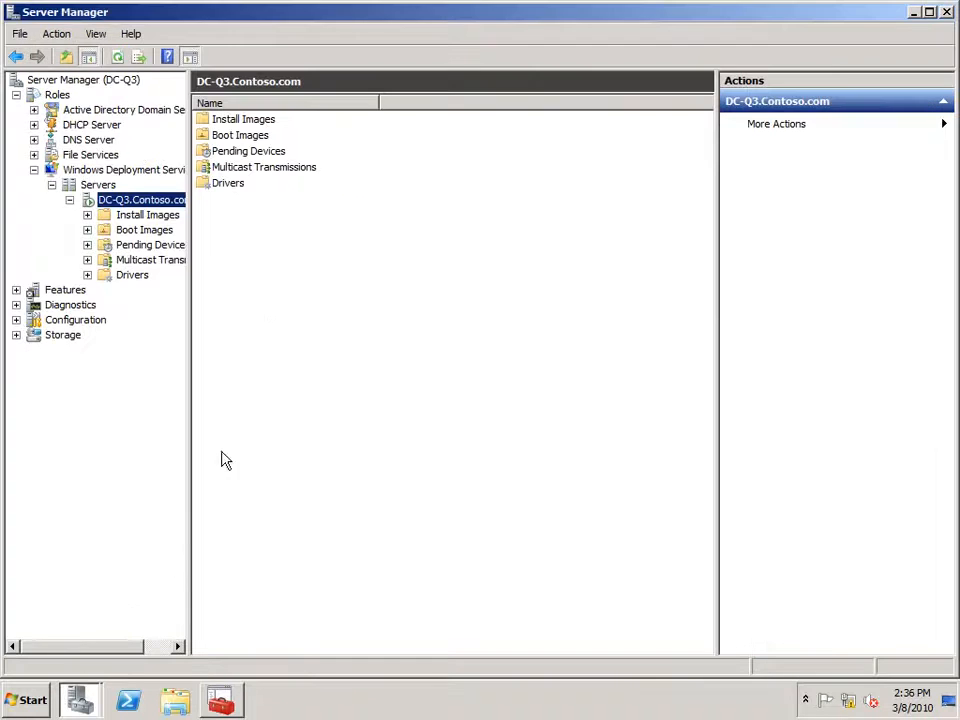
click(137, 232)
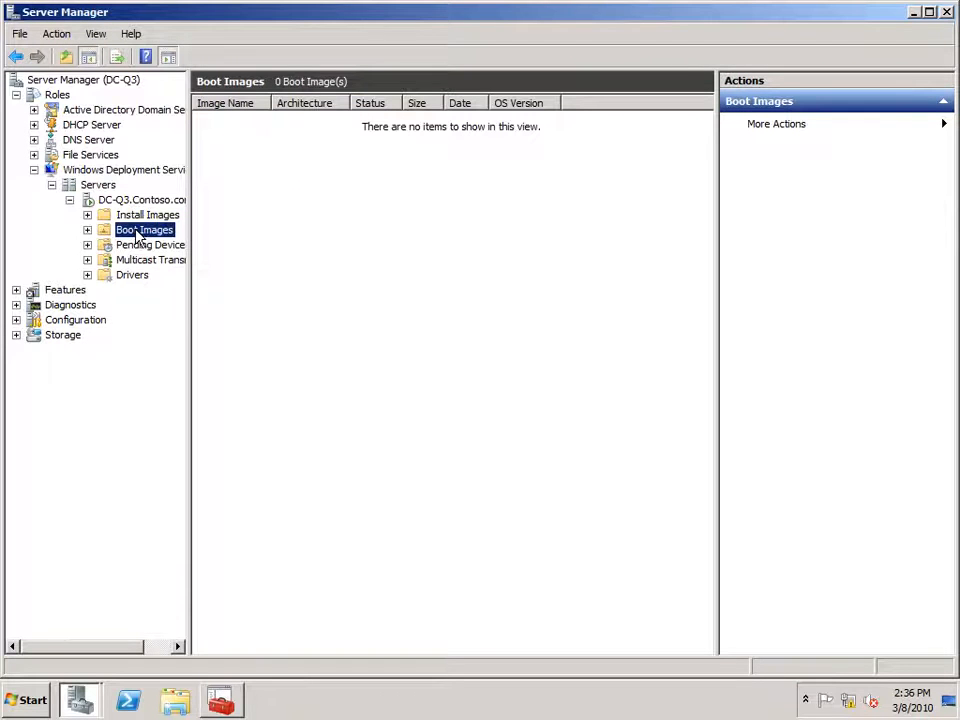
right_click(137, 234)
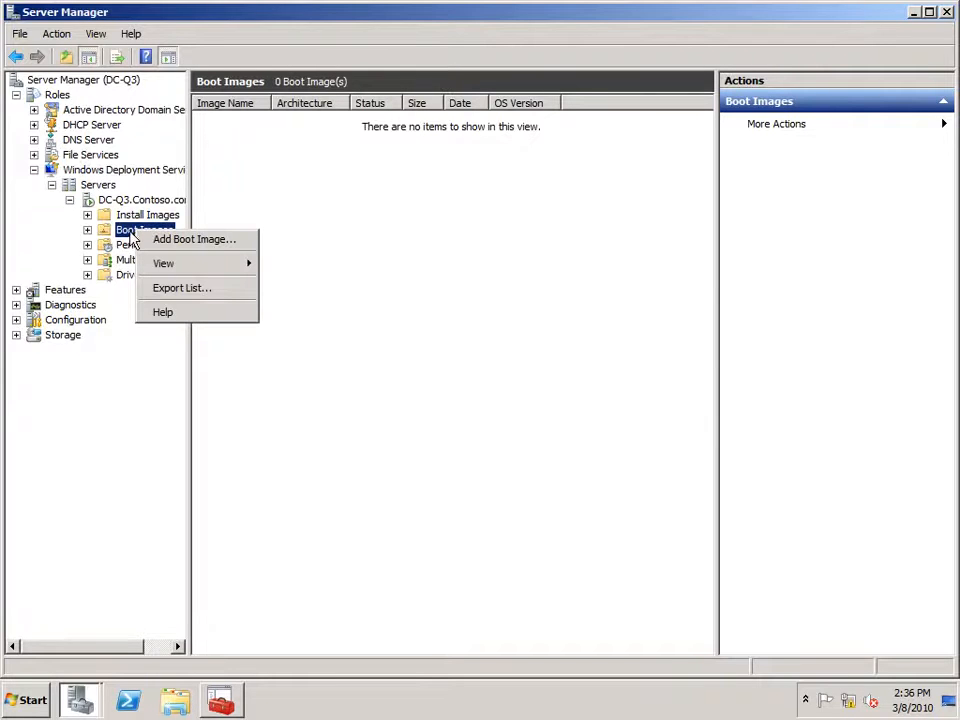
click(135, 231)
right_click(135, 231)
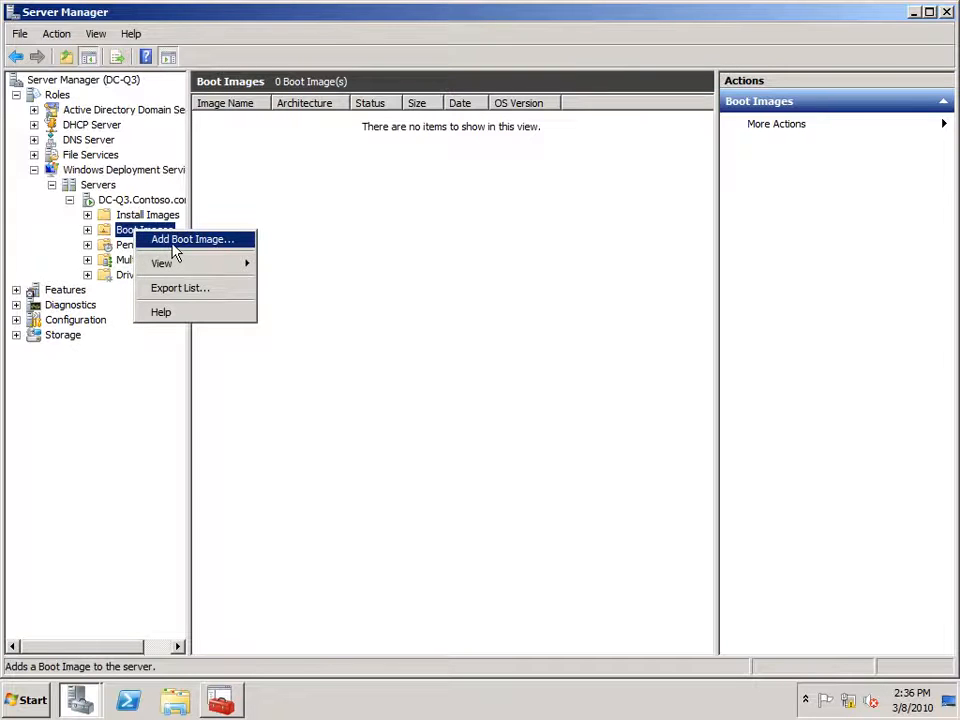
Add boot image E:\DeploymentShare\Boot\LiteTouchPE_x64.wim in the Add Boot Image wizard.
click(175, 250)
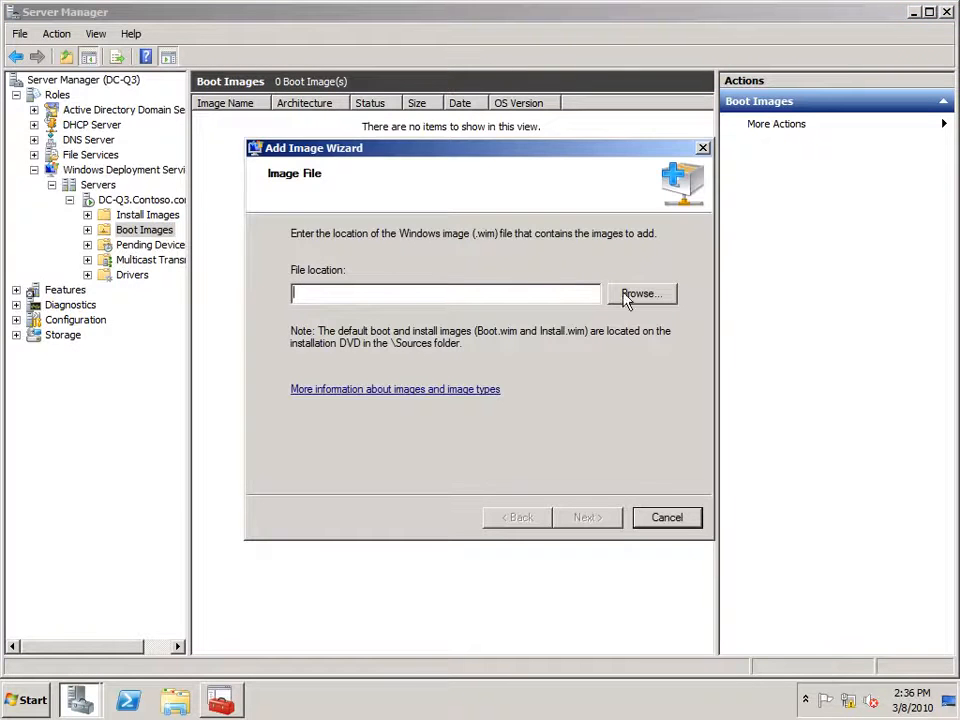
click(625, 295)
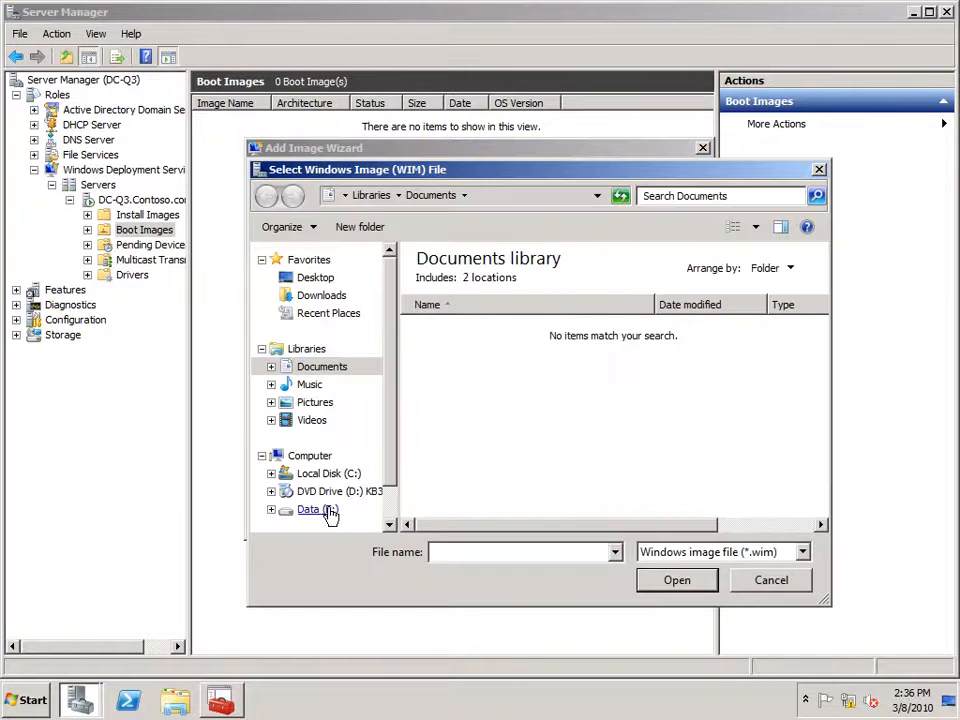
click(328, 511)
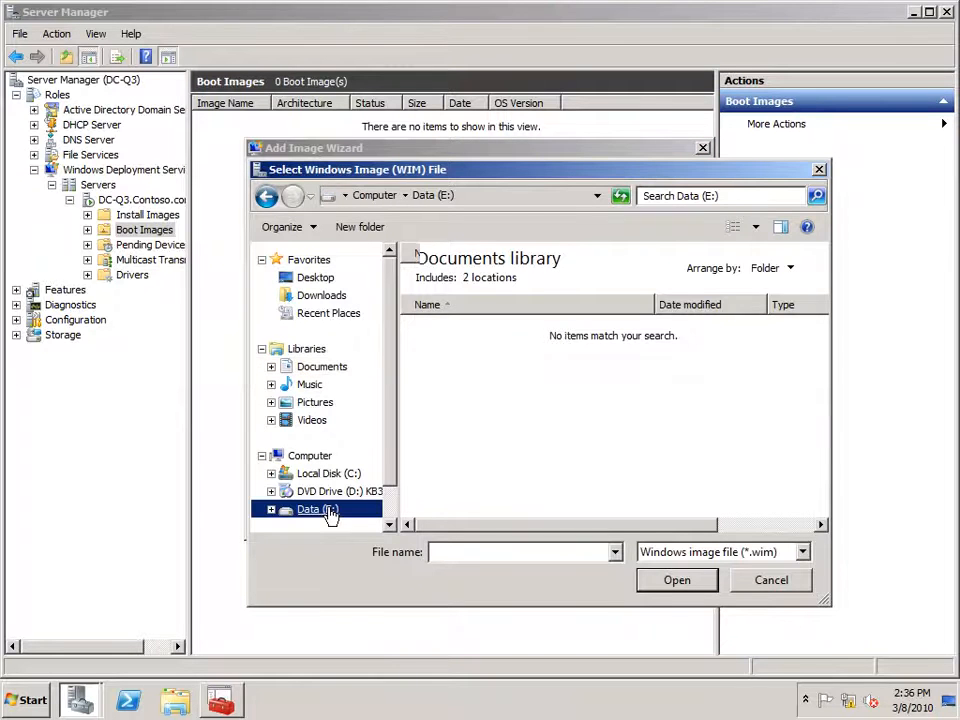
click(330, 512)
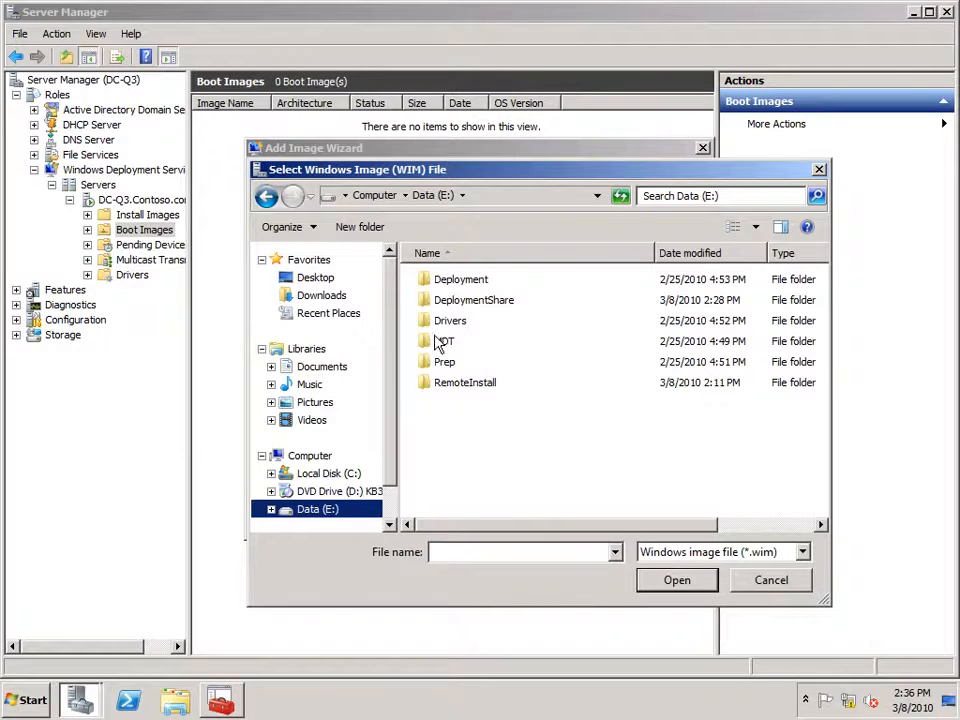
click(470, 305)
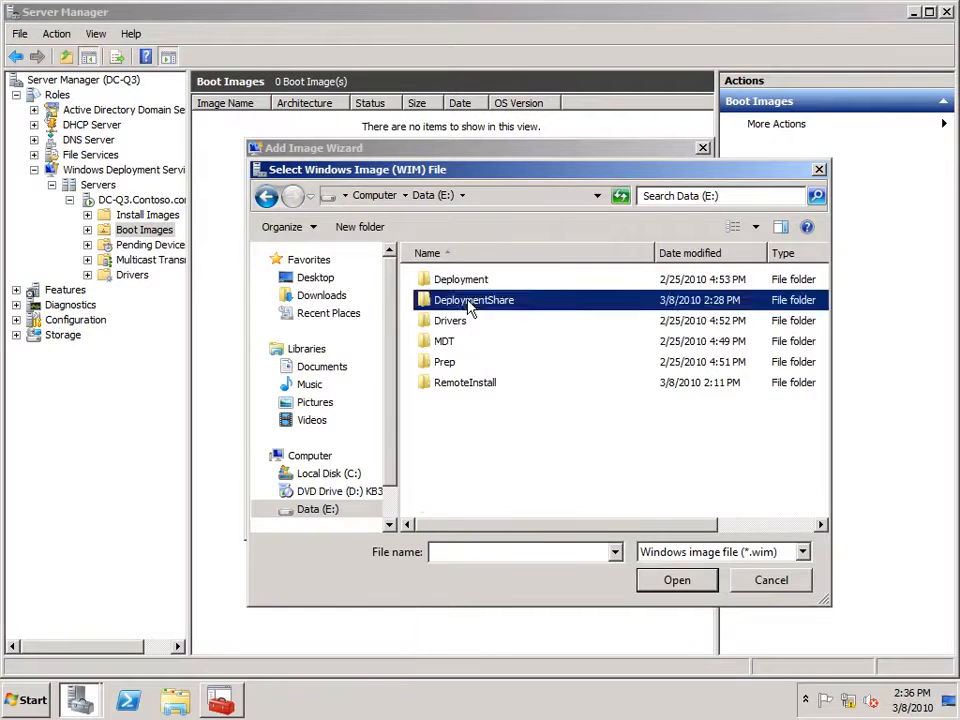
double_click(470, 304)
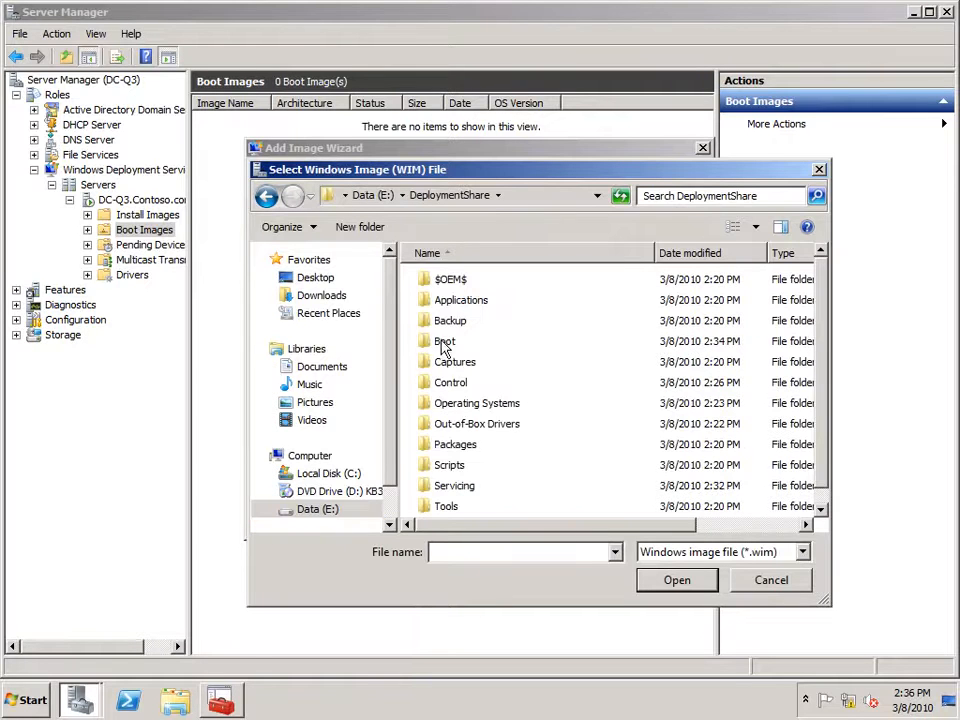
double_click(444, 344)
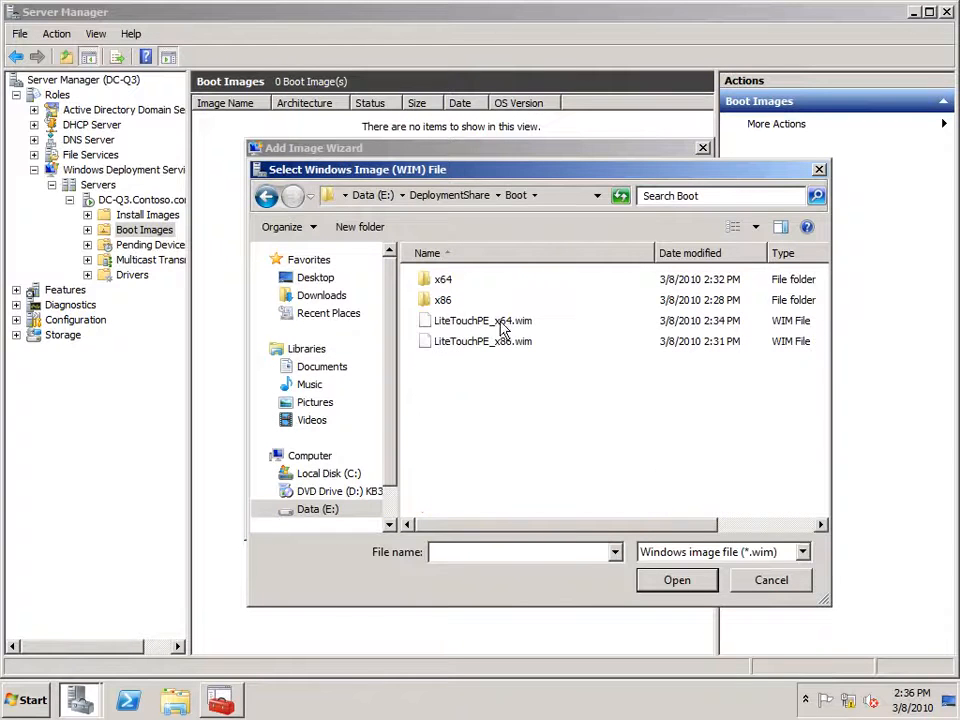
click(501, 325)
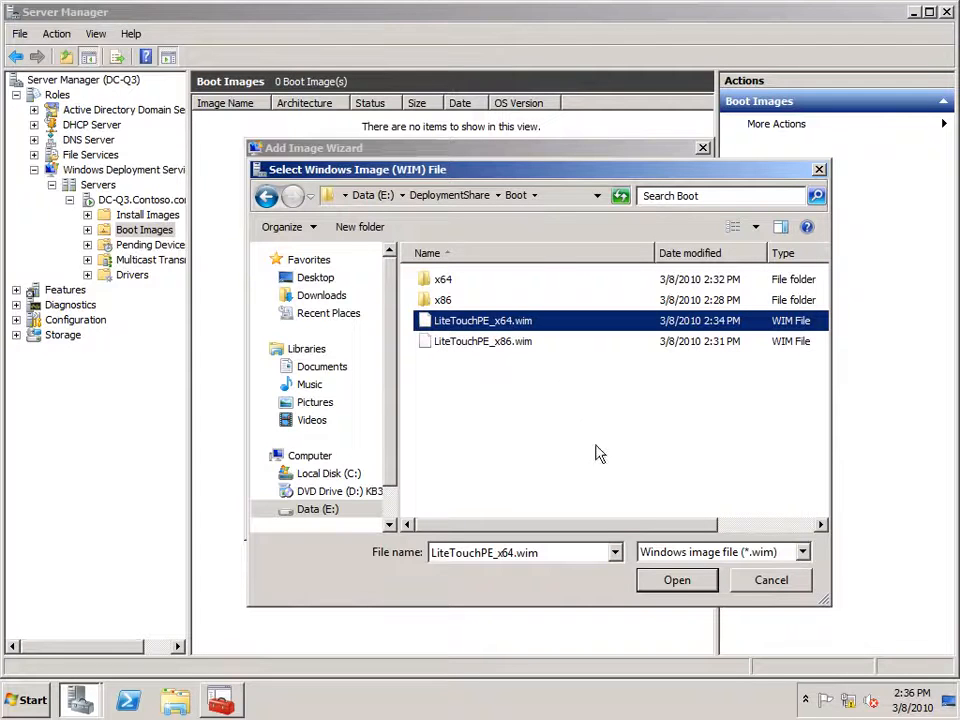
click(680, 585)
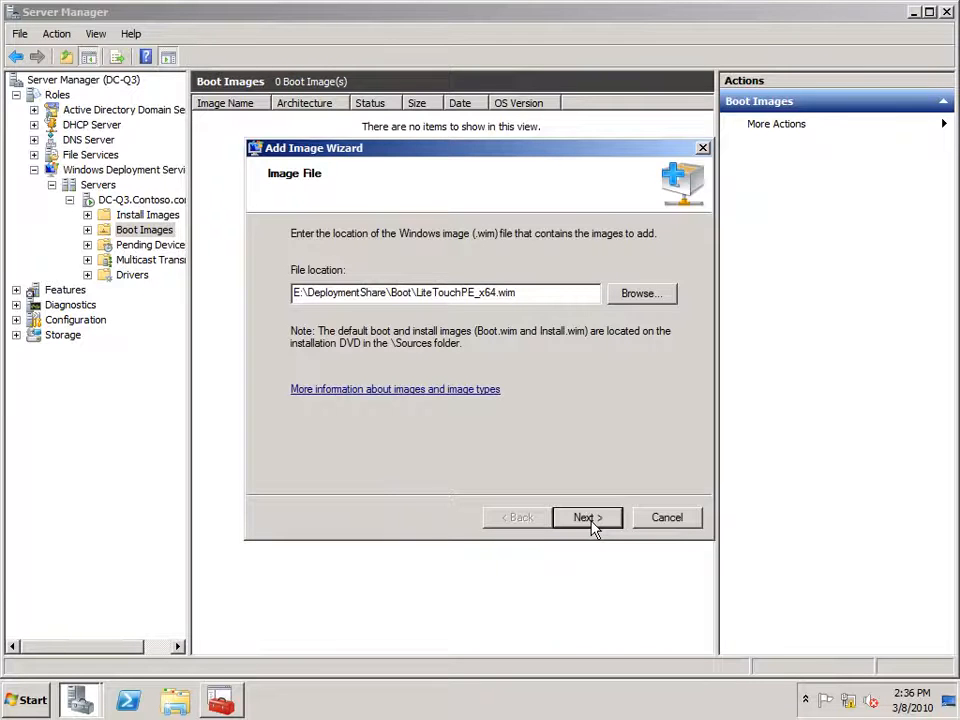
Keep the default image name and finish adding the Lite Touch x64 boot image.
click(587, 517)
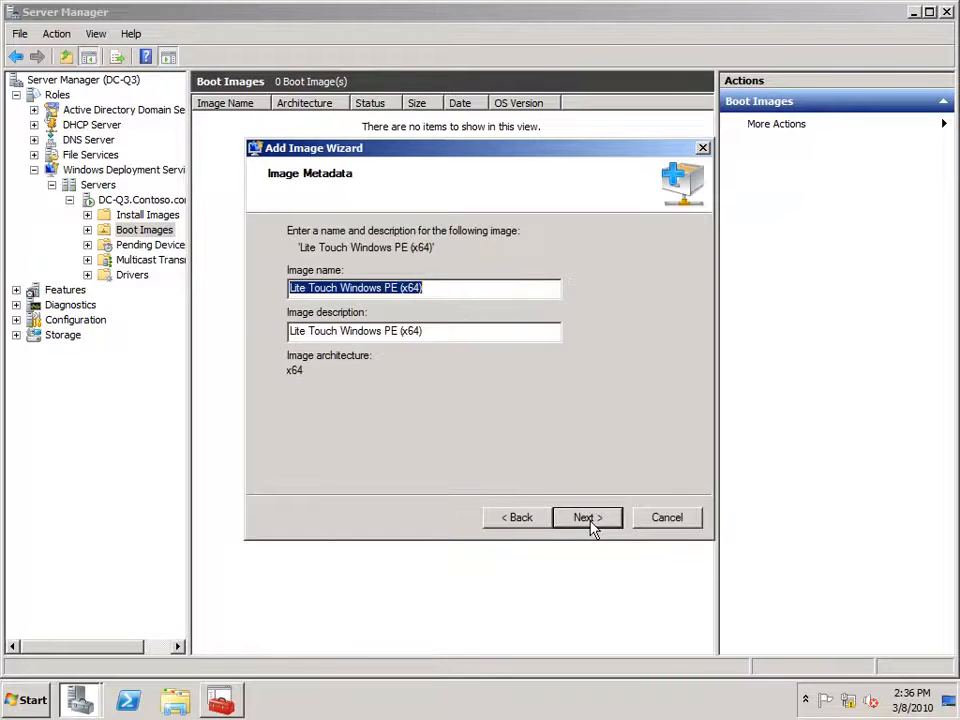
click(587, 517)
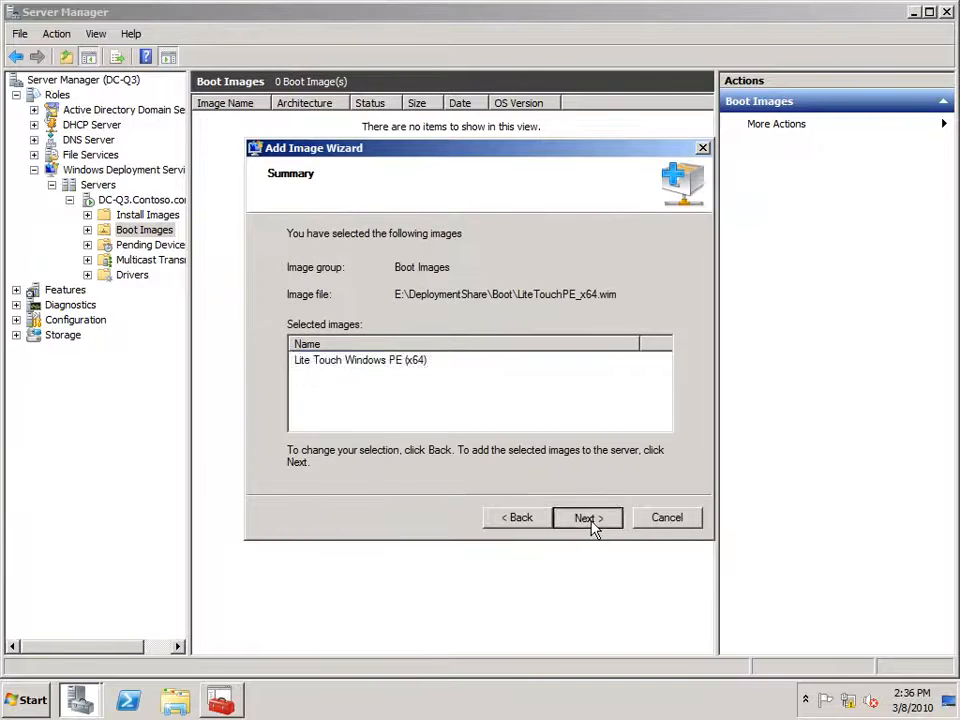
click(588, 518)
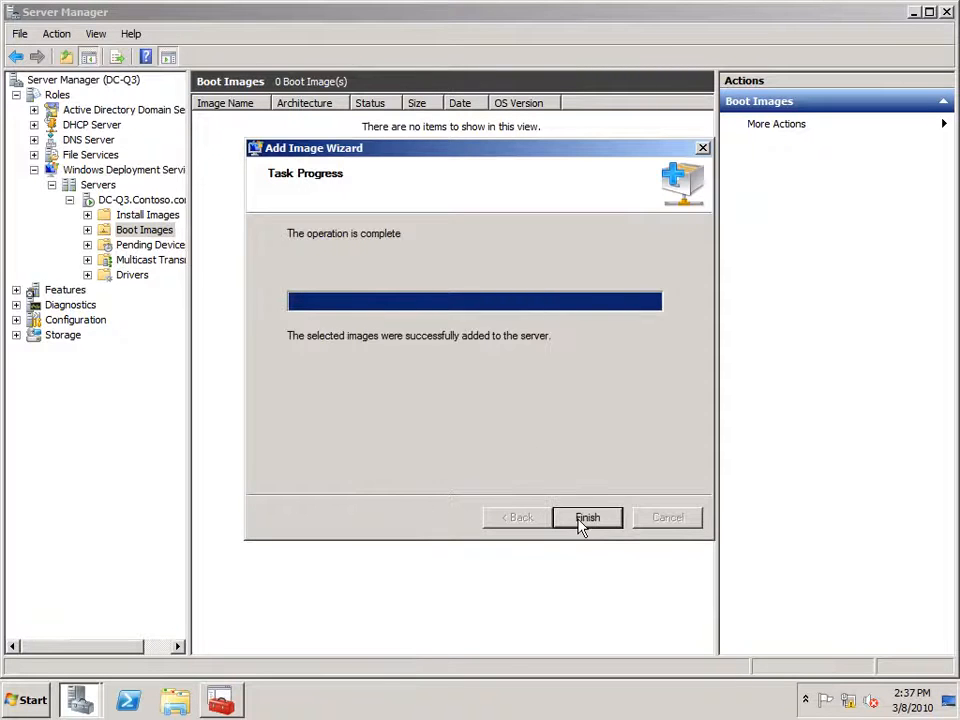
click(587, 517)
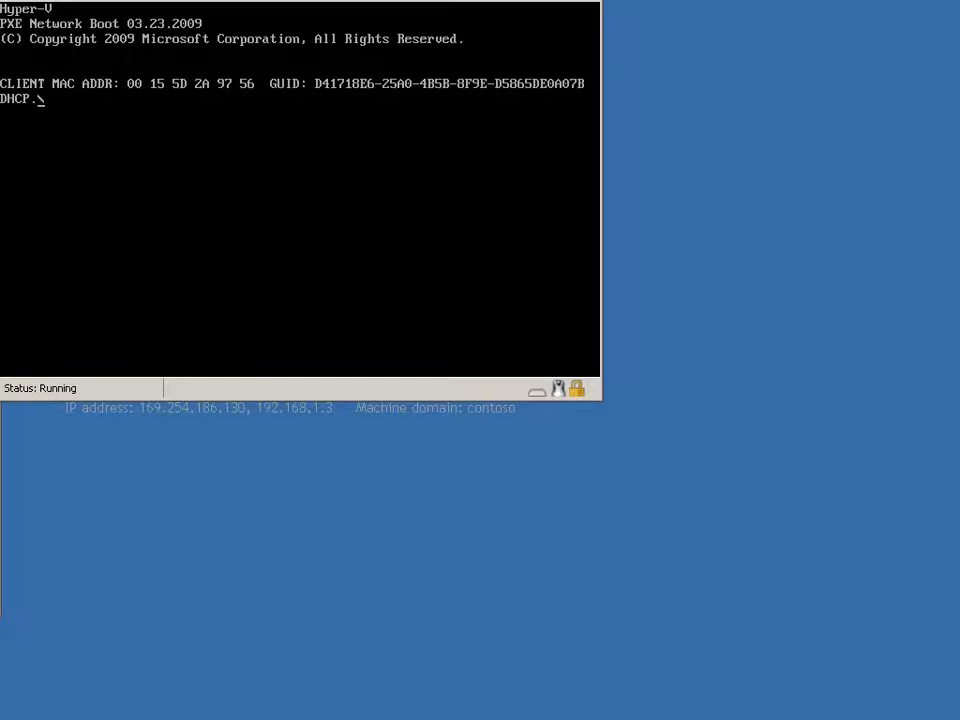
Press F12 in the VM console to network-boot into Lite Touch PE.
click(262, 250)
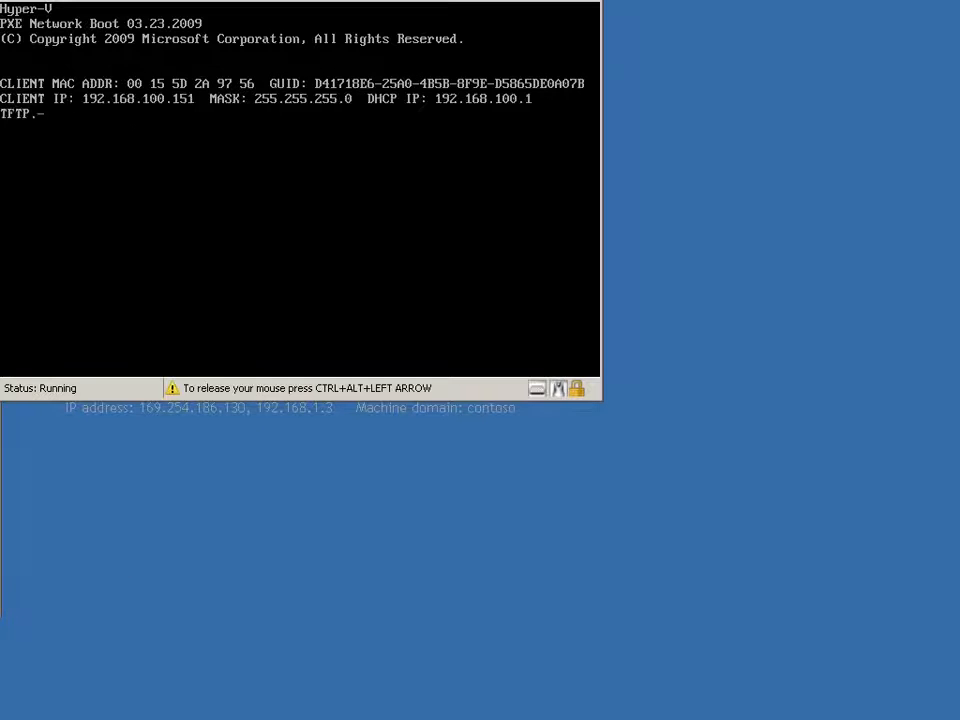
key(F12)
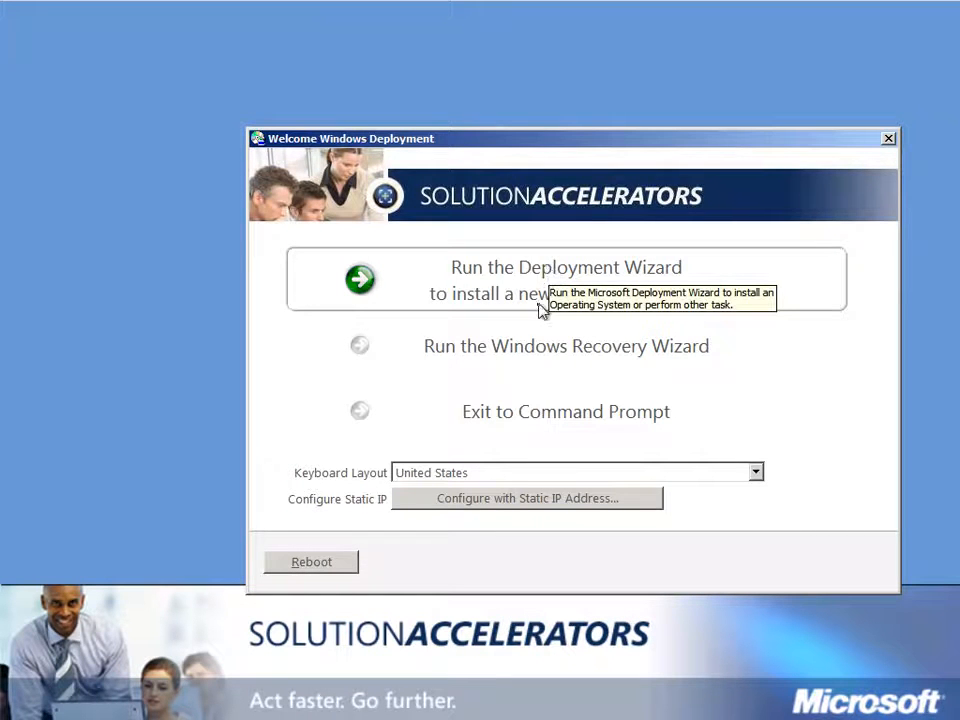
Run the Deployment Wizard and enter the administrator account, its password and domain contoso.
click(446, 290)
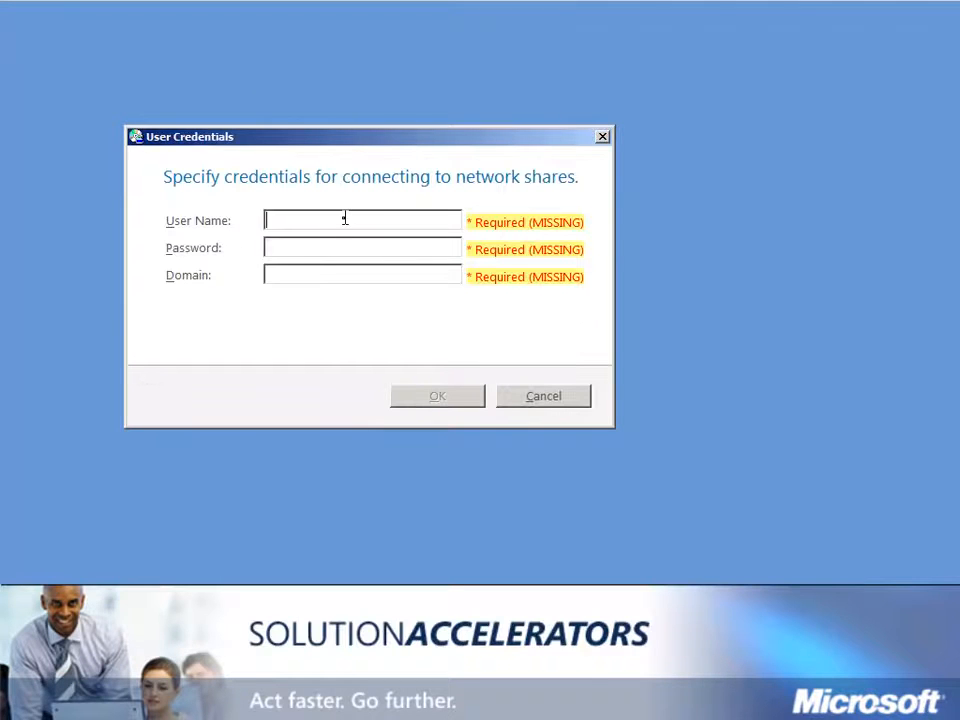
text(administrator)
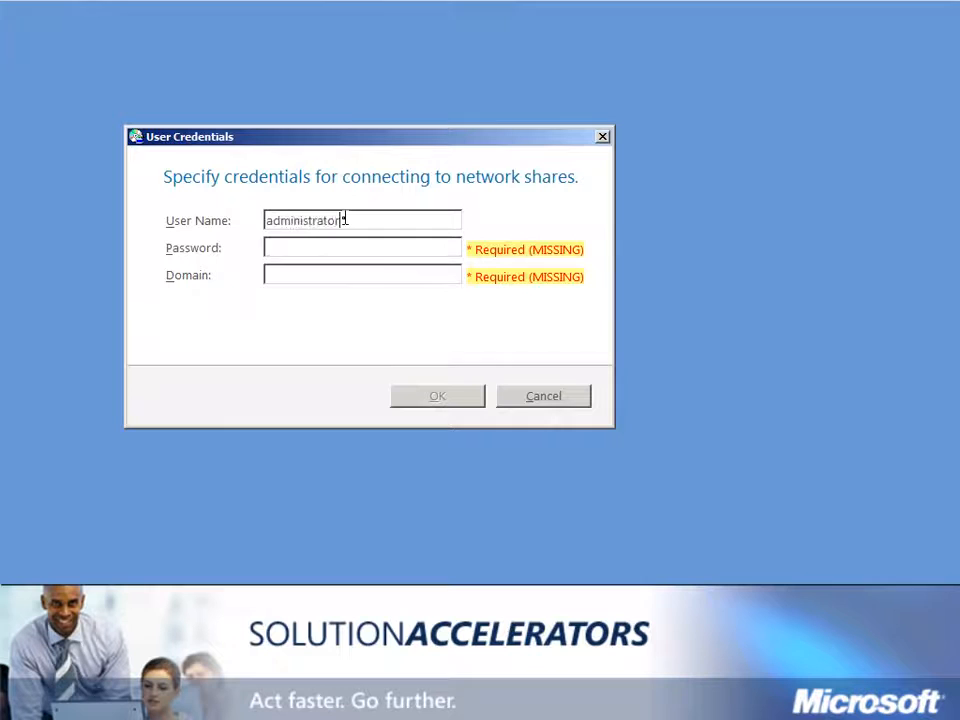
key(Tab)
text(********)
key(Tab)
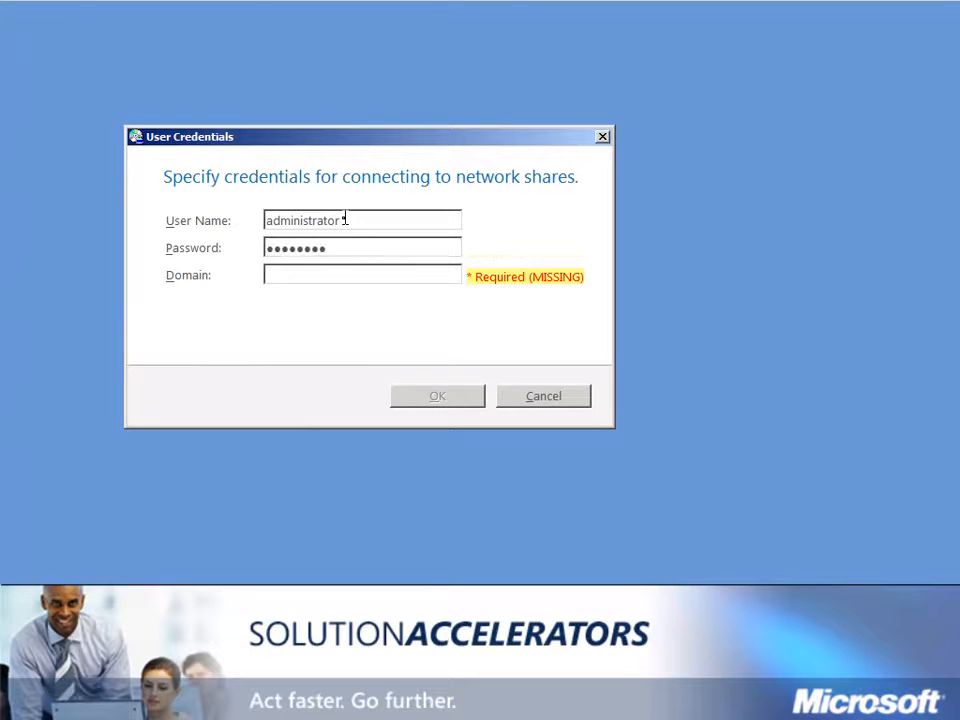
text(contoso)
key(Return)
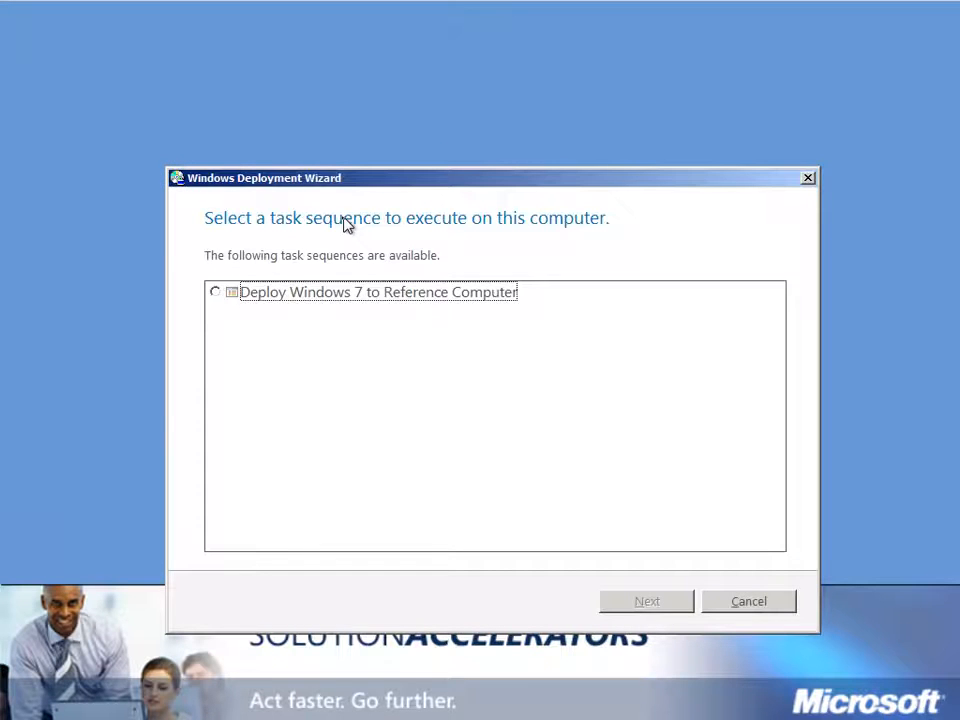
Select Deploy Windows 7 to Reference Computer, name the computer Reference, and keep workgroup membership.
click(216, 293)
click(661, 607)
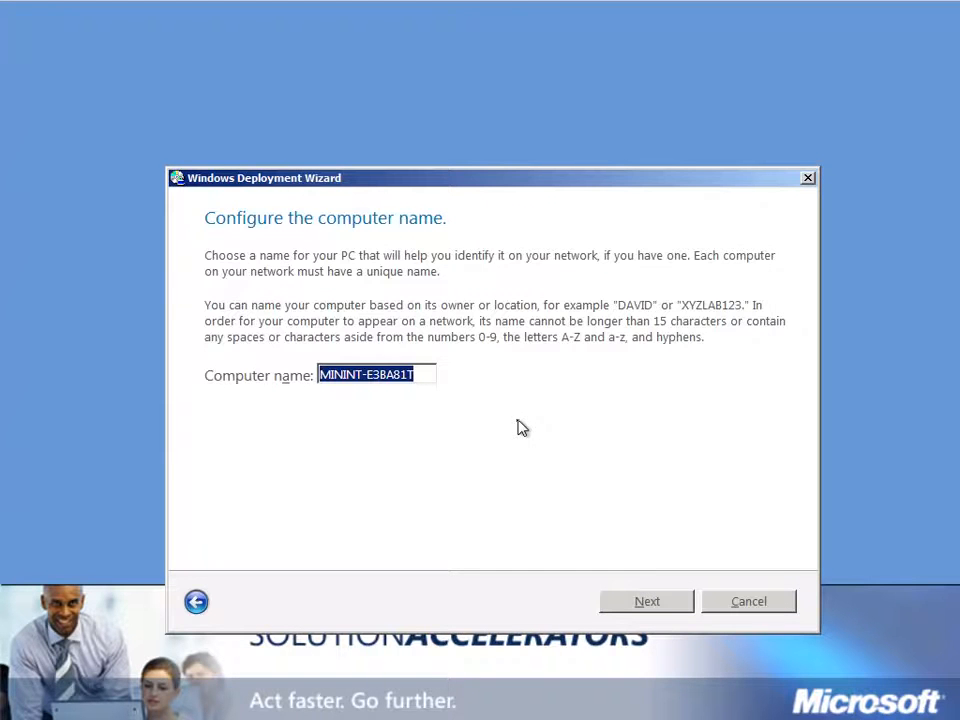
text(R)
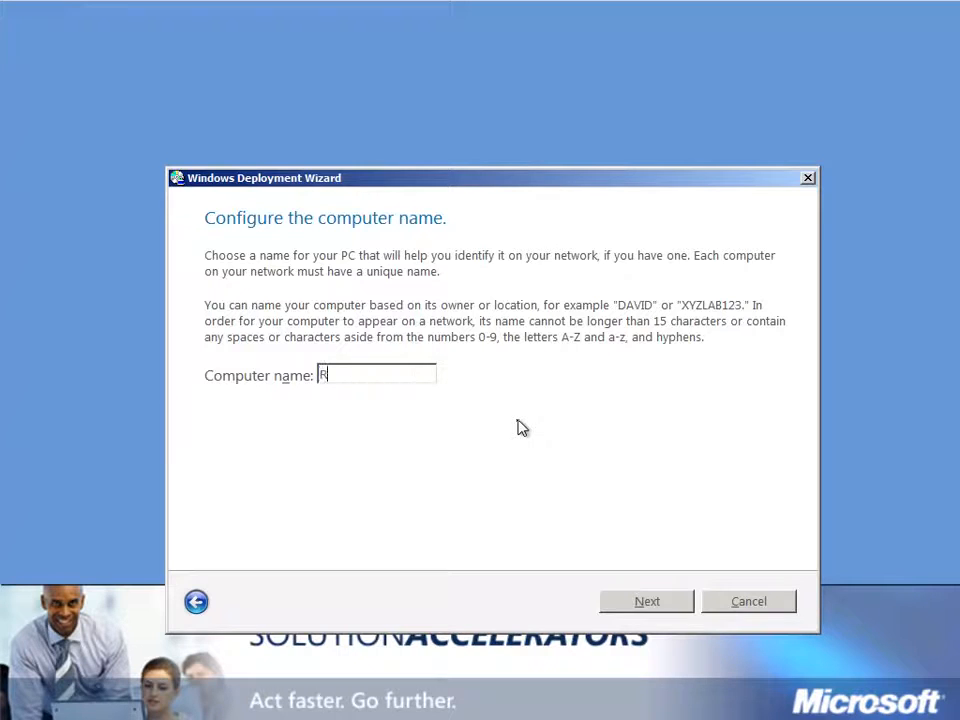
text(eference)
click(677, 607)
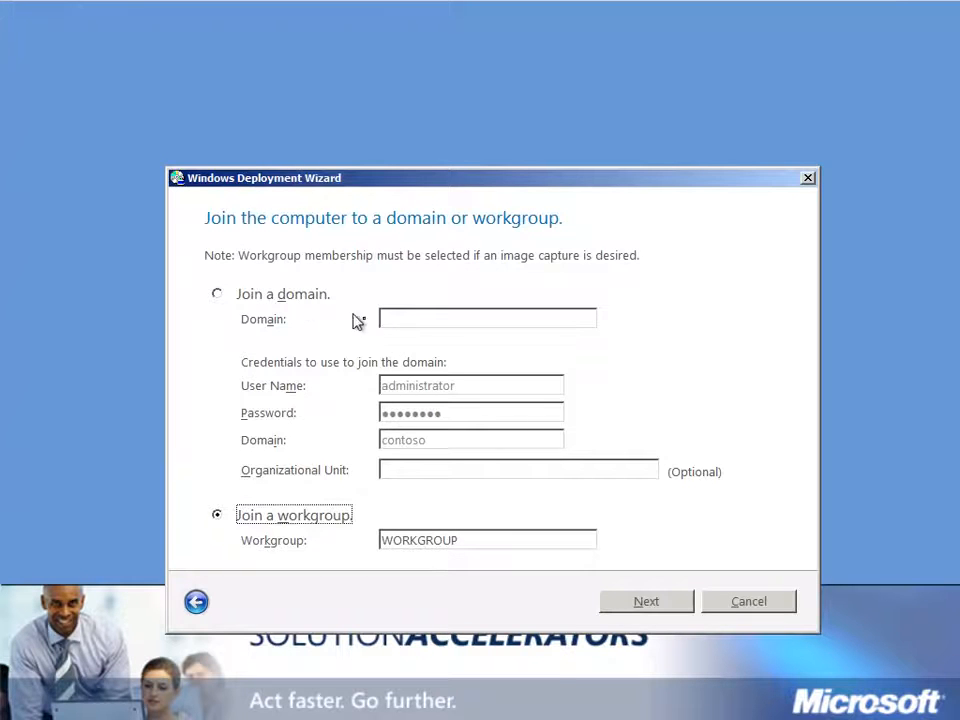
click(671, 609)
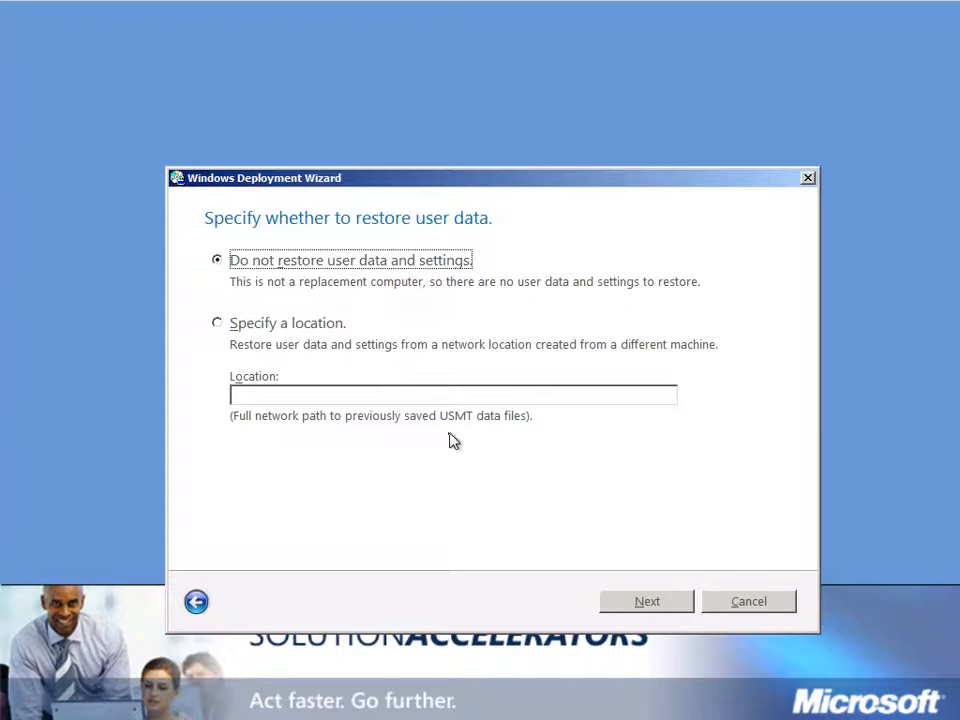
Skip restoring user data, accept the language settings, and choose the time zone.
click(658, 606)
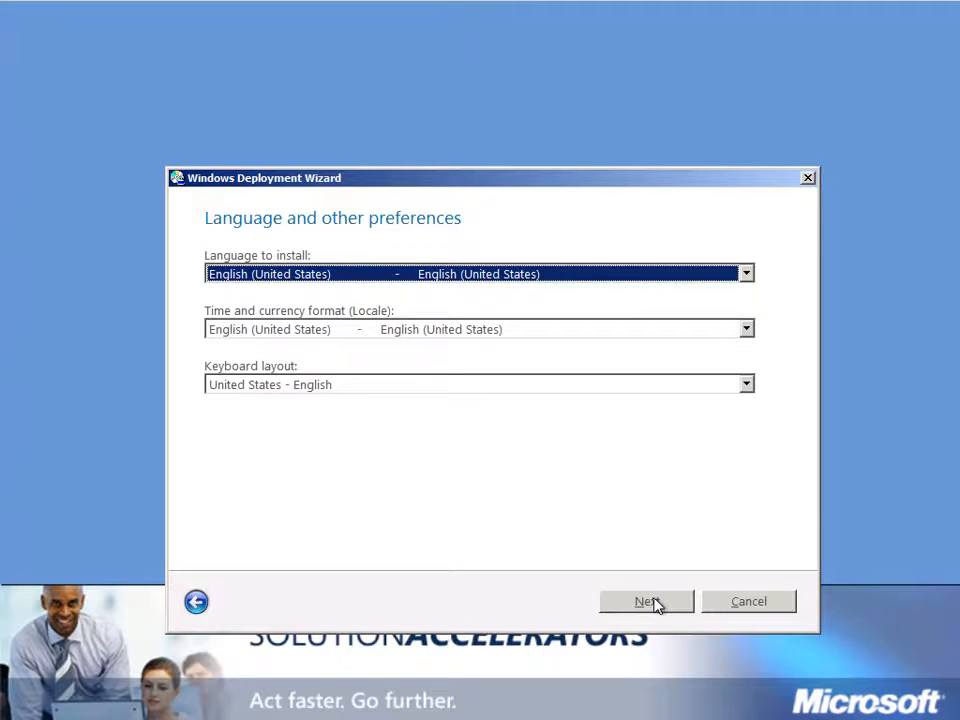
click(656, 604)
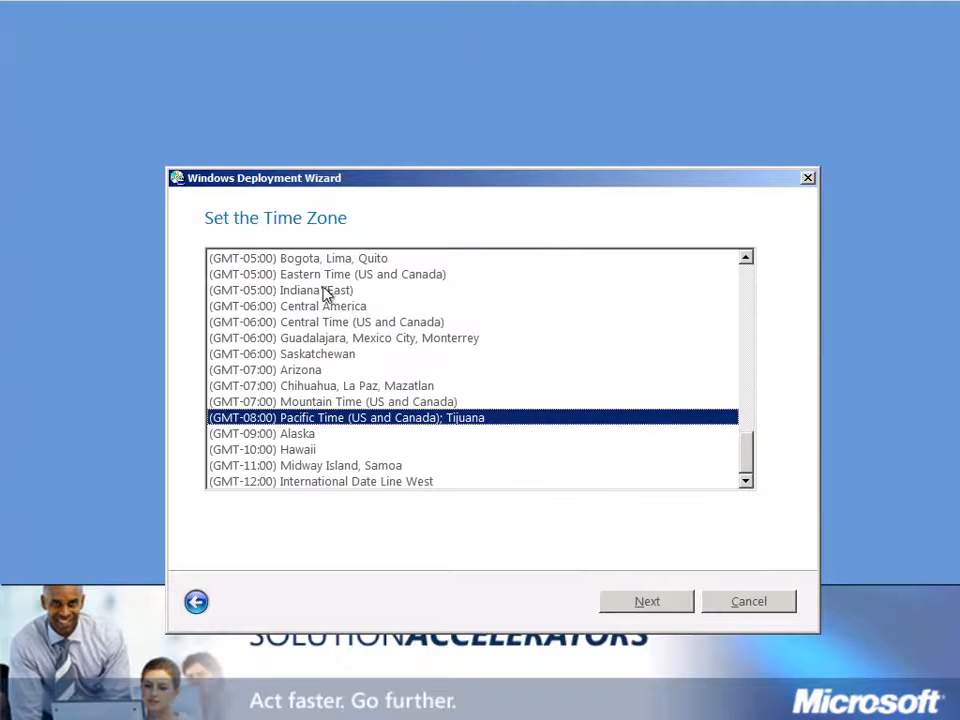
click(321, 278)
click(665, 612)
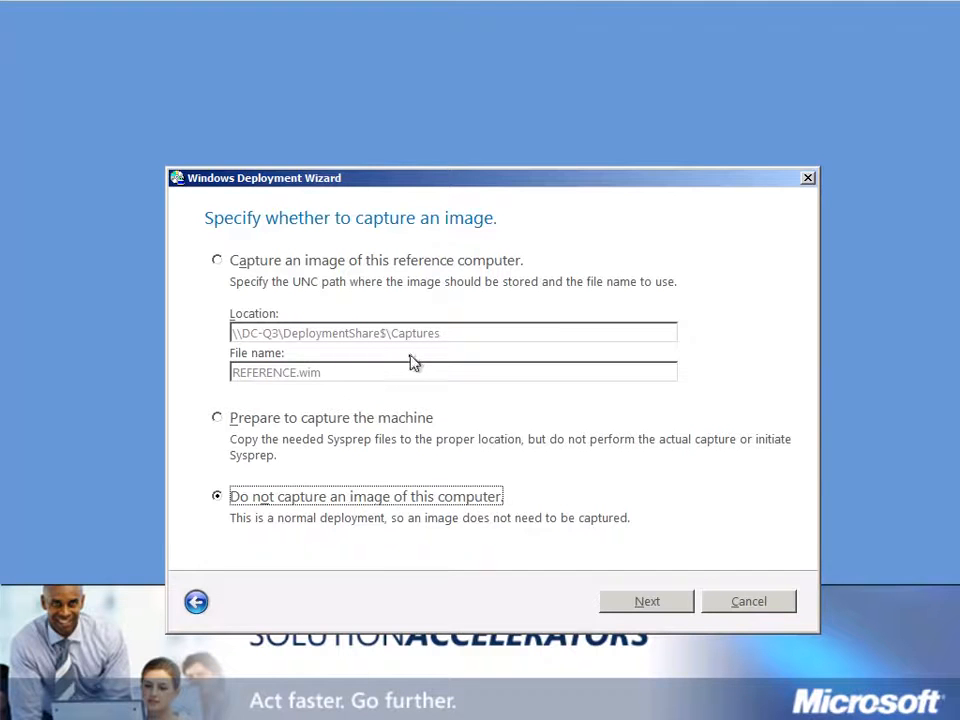
Capture the image as REFERENCE.wim in the Captures share and begin the deployment.
click(219, 262)
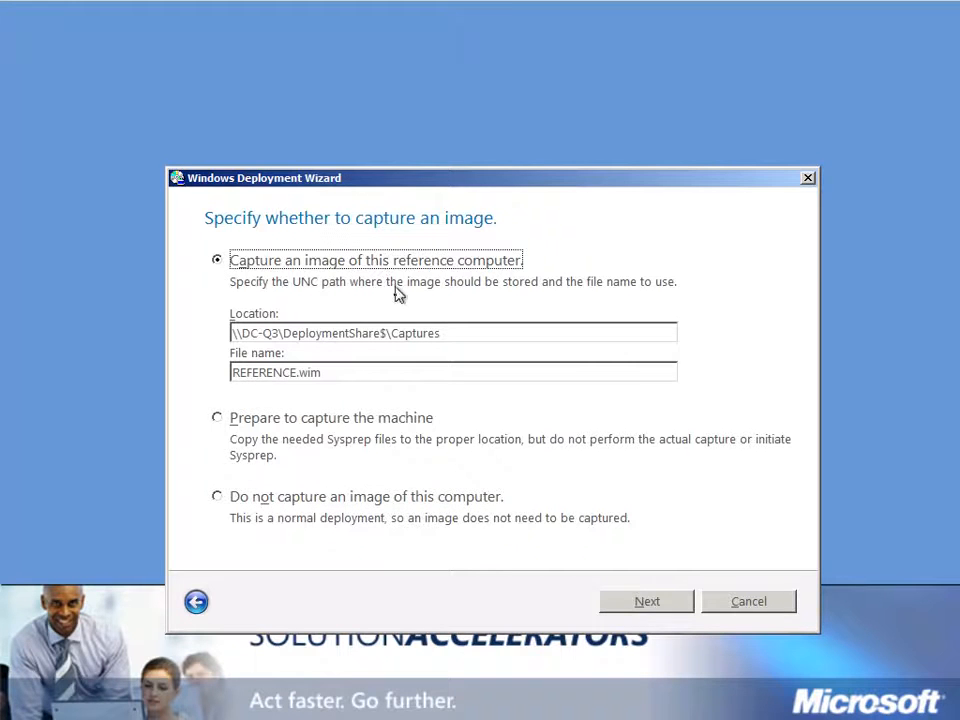
drag(392, 332, 441, 332)
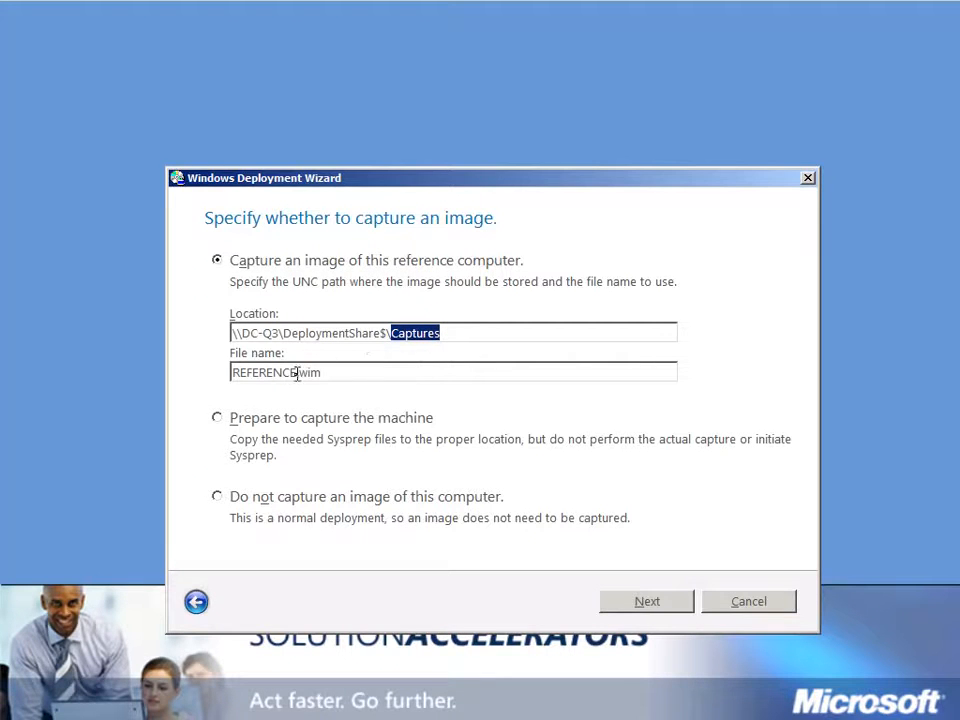
drag(296, 372, 161, 365)
click(672, 608)
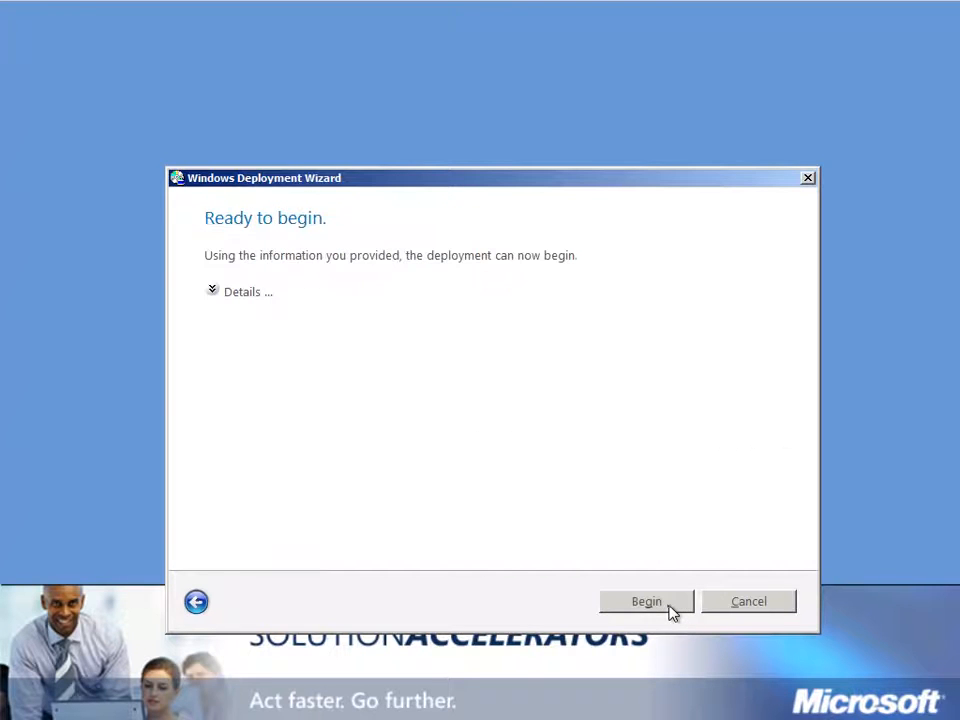
click(672, 608)
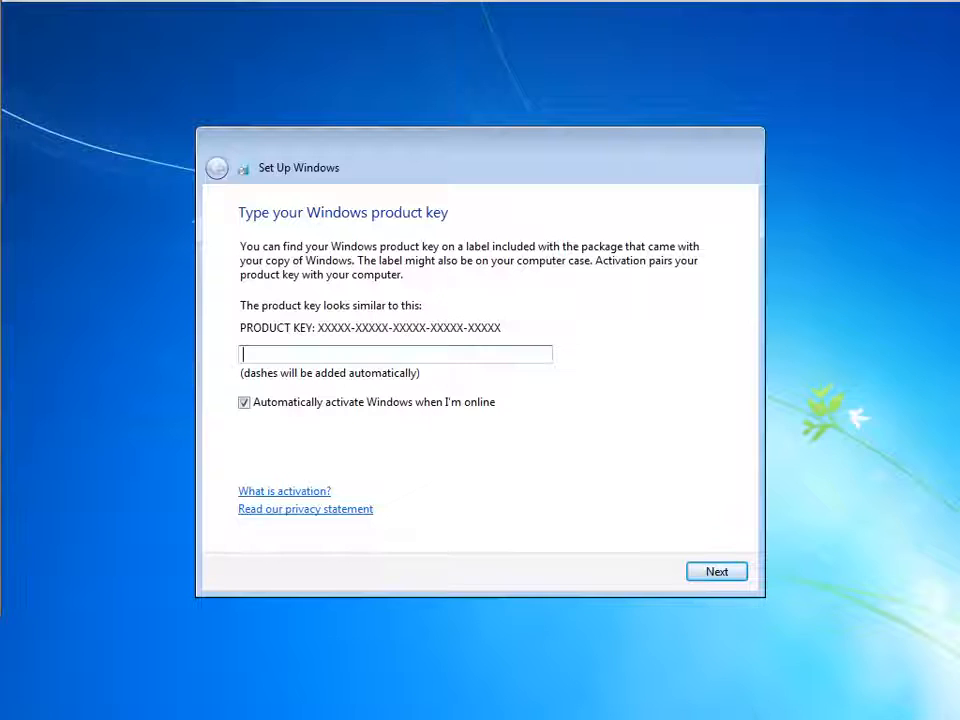
Turn off automatic activation, skip the product key, and close the successful deployment summary.
click(244, 403)
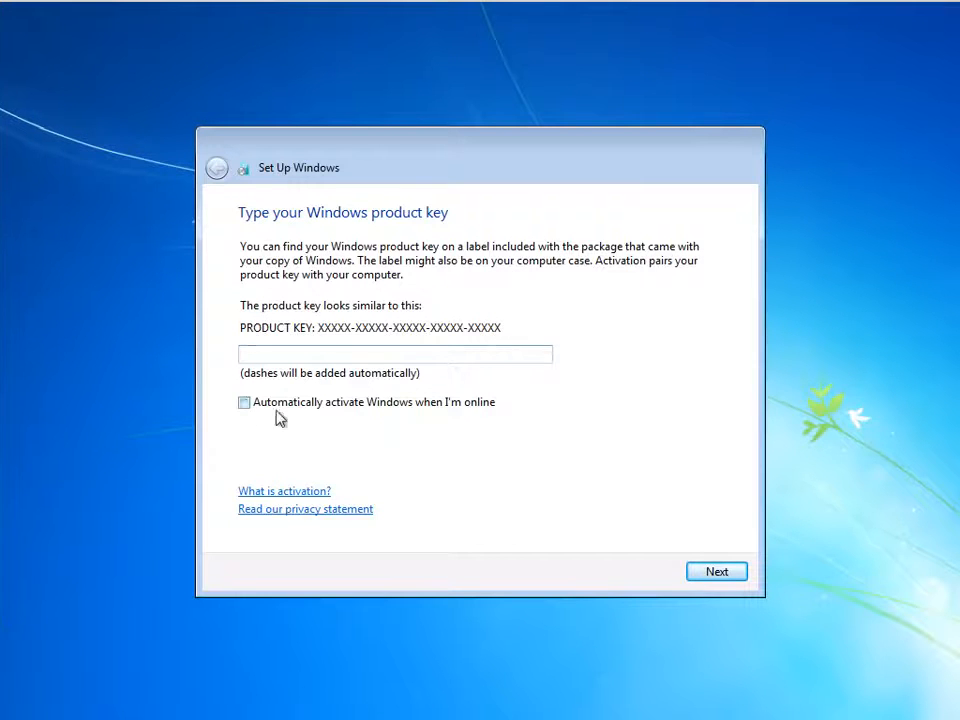
click(716, 573)
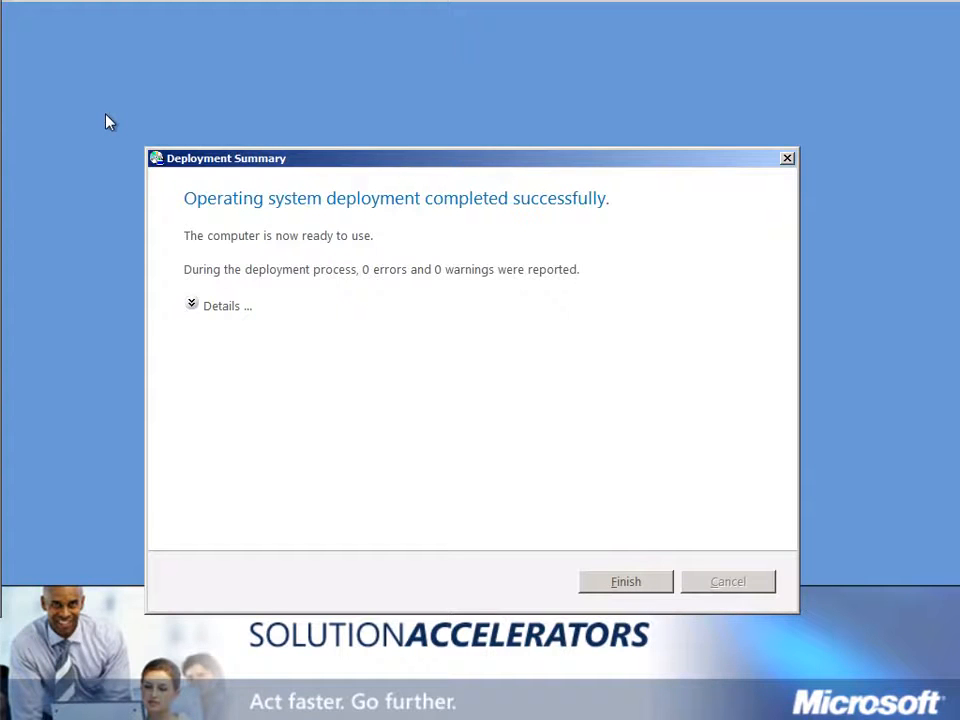
click(618, 577)
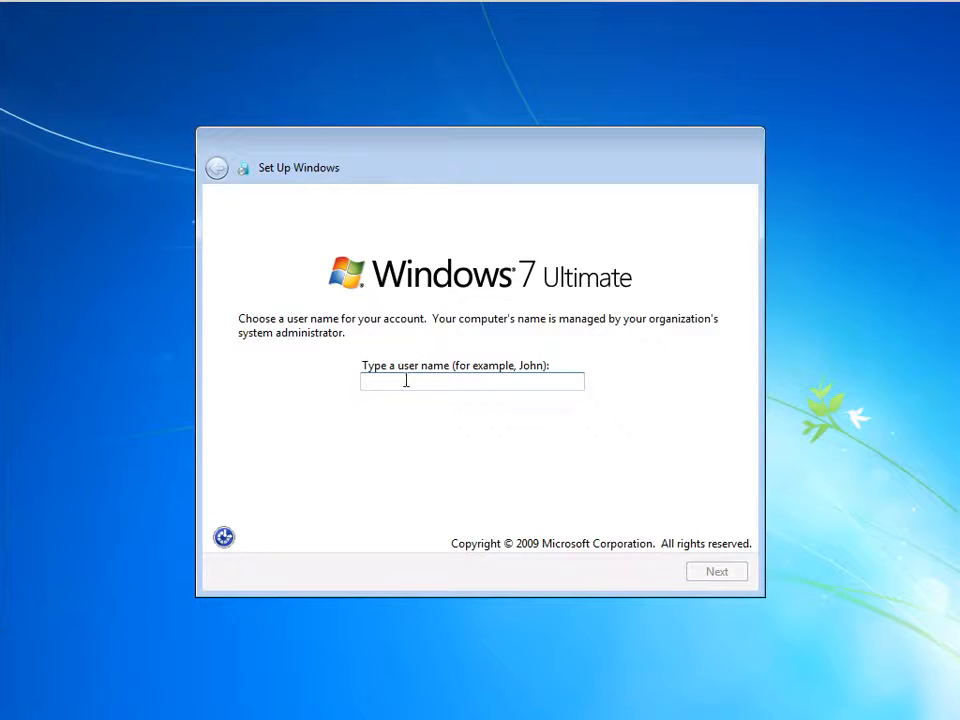
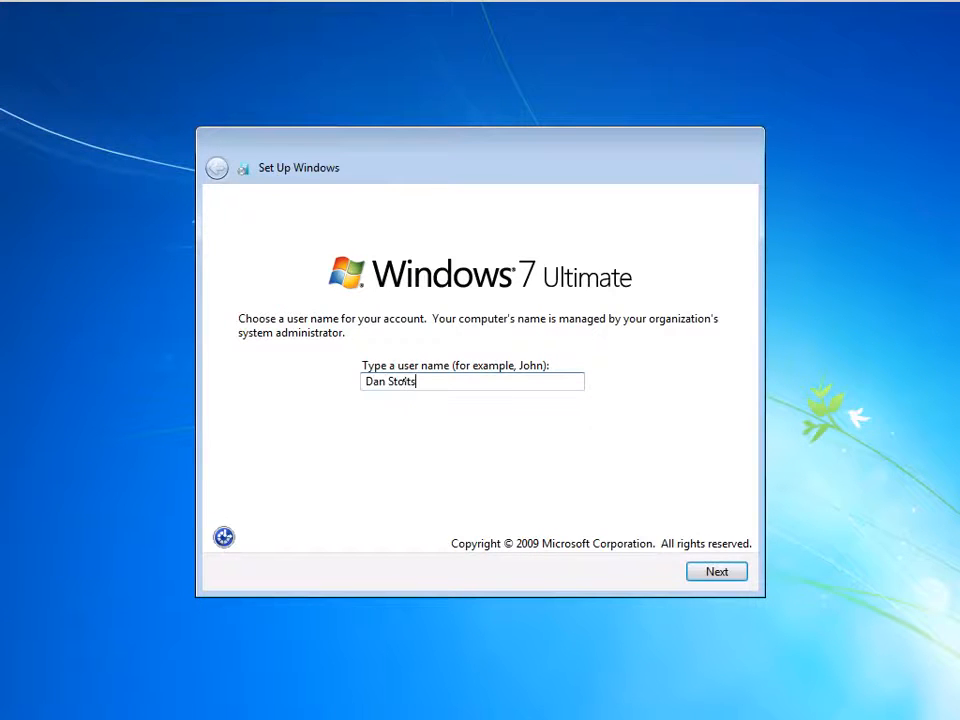
Enter the account's user name, password, confirmation and hint, then skip the product key.
key(Return)
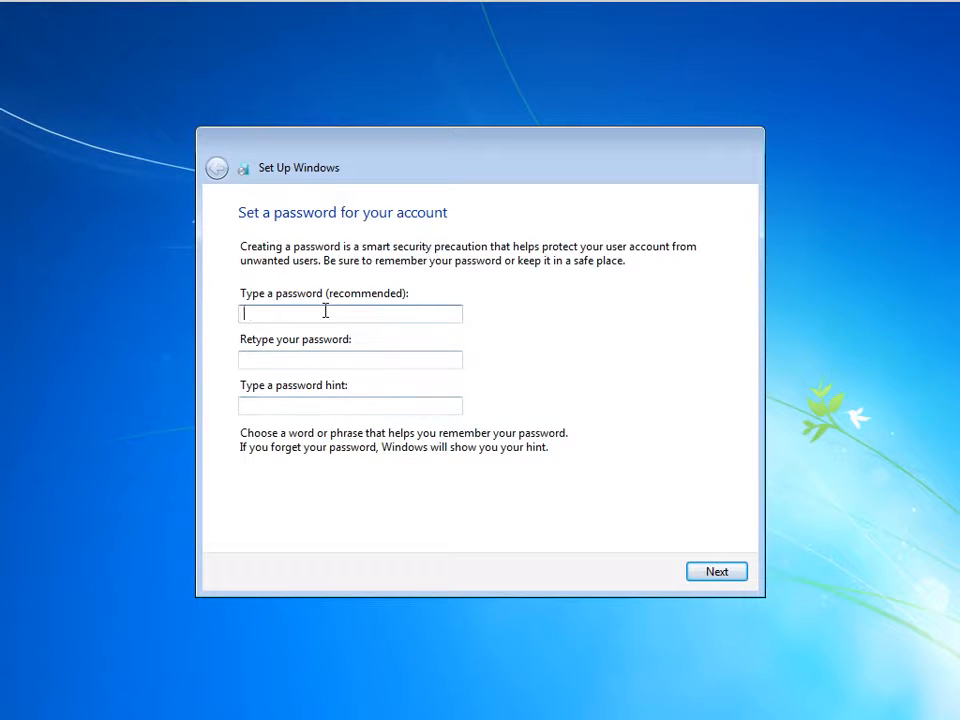
text(••••••••)
key(Tab)
text(••••••••)
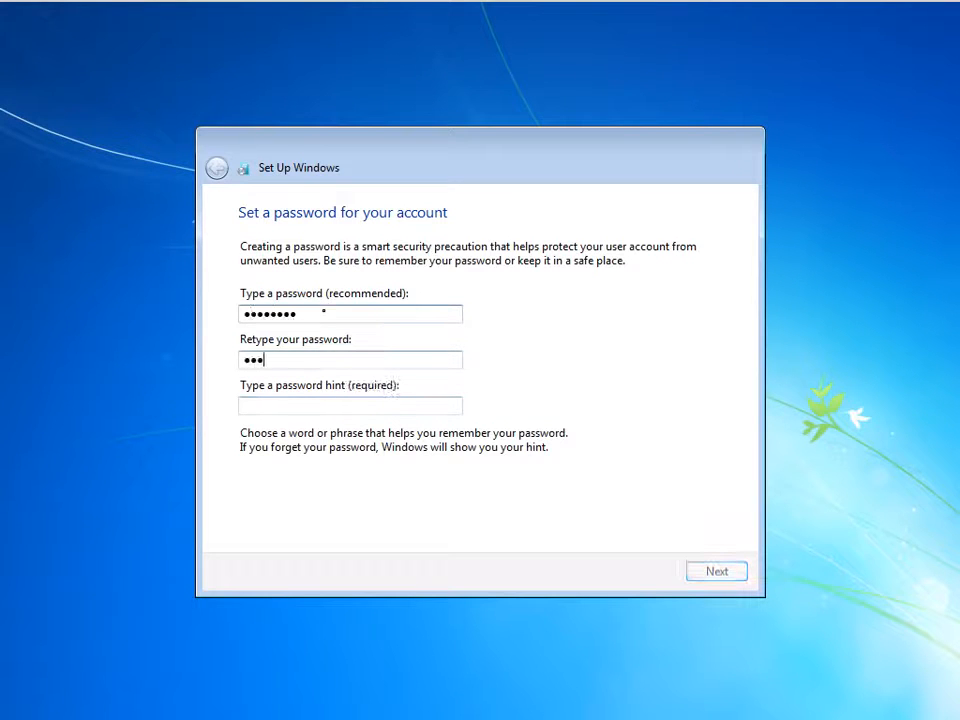
key(Tab)
text(password)
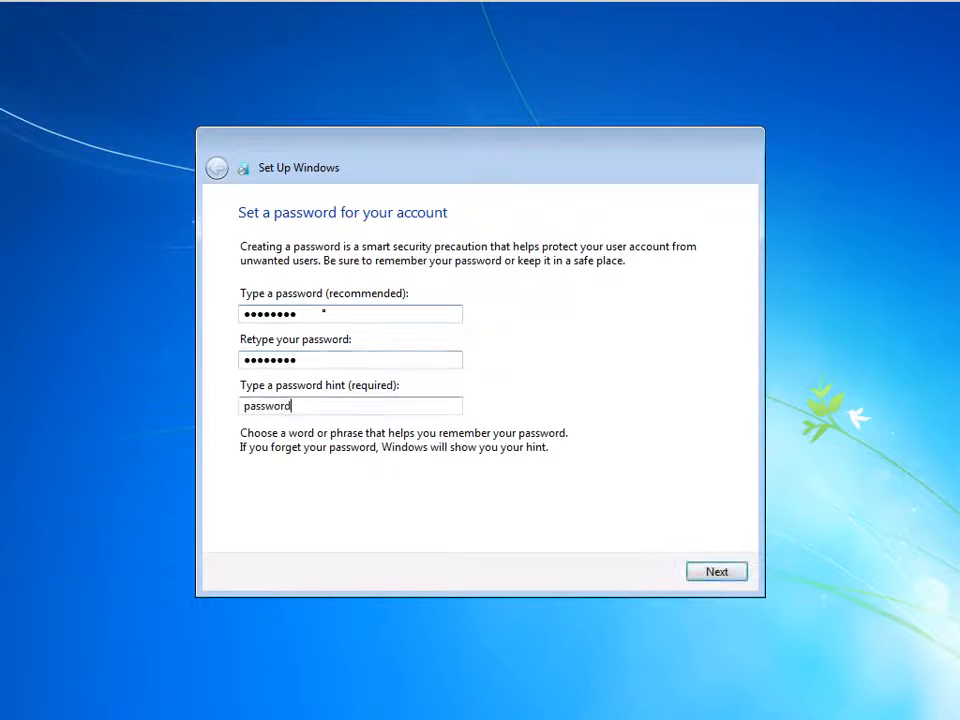
key(Return)
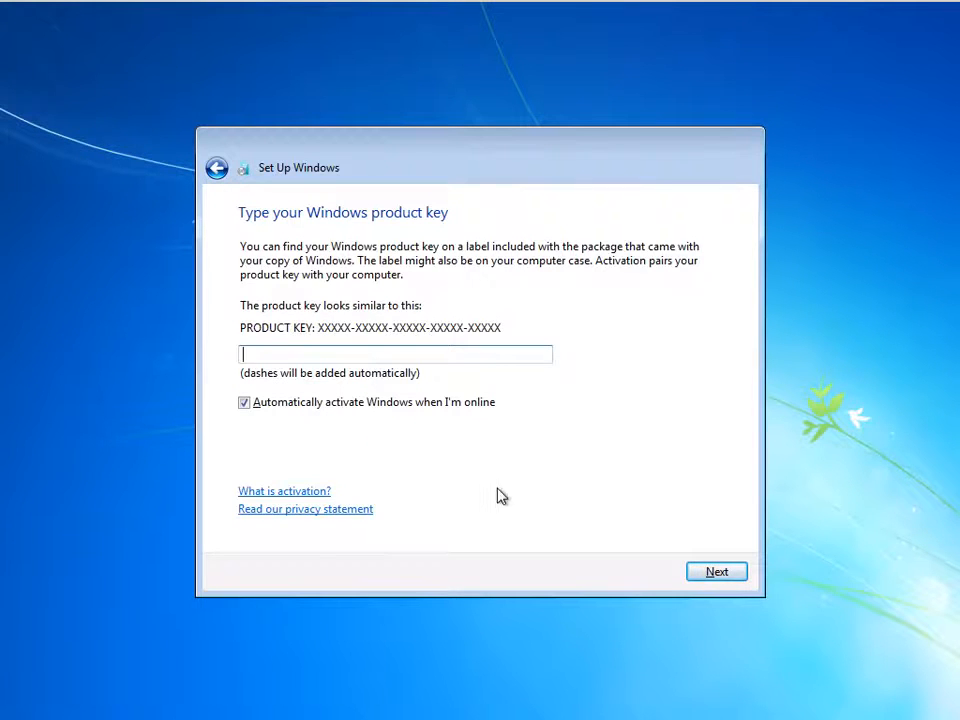
click(716, 573)
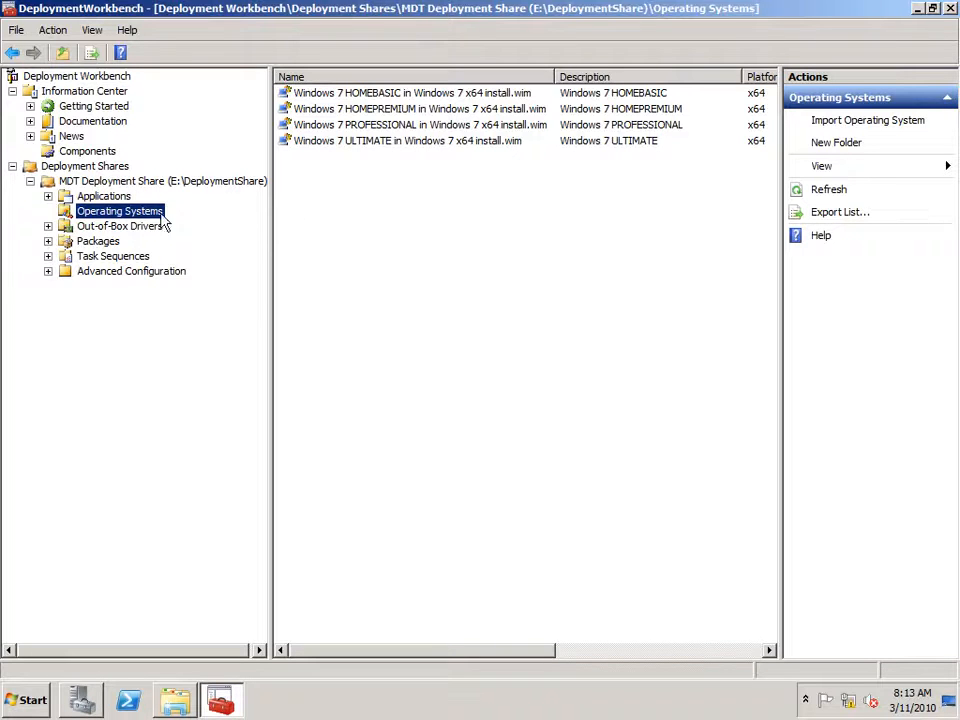
Start a custom image import and select E:\DeploymentShare\Captures\REFERENCE.wim as the source.
right_click(117, 213)
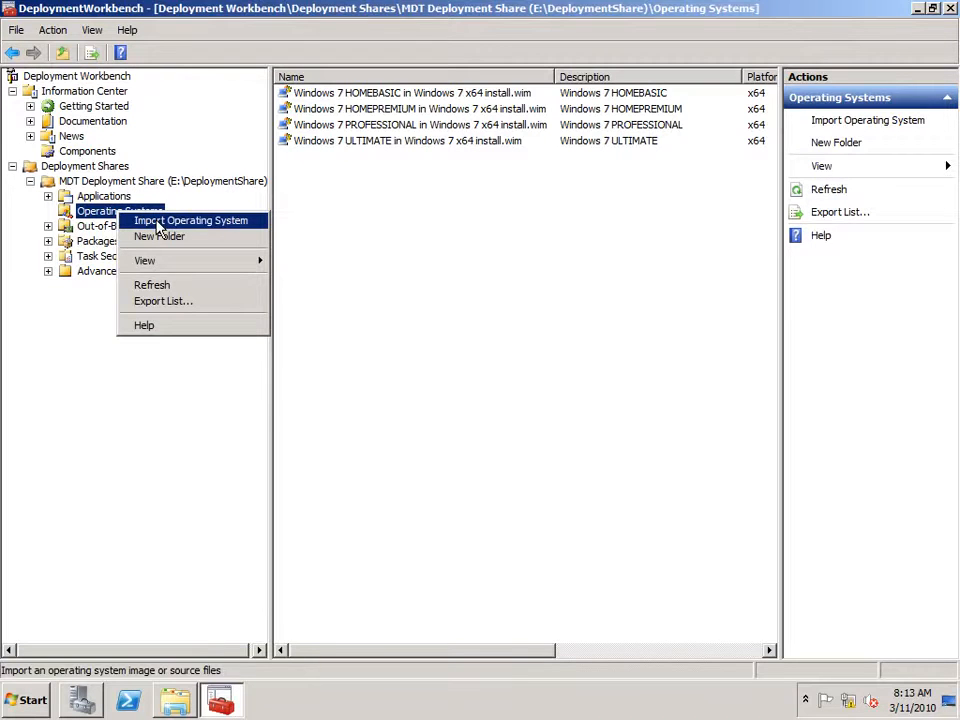
click(157, 221)
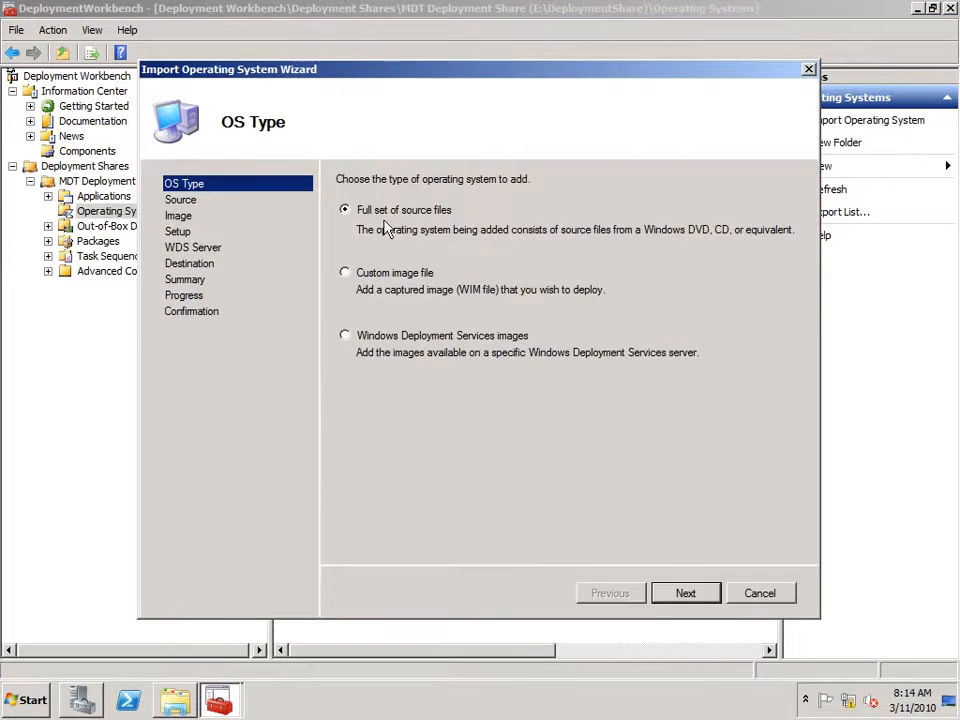
click(360, 280)
click(686, 594)
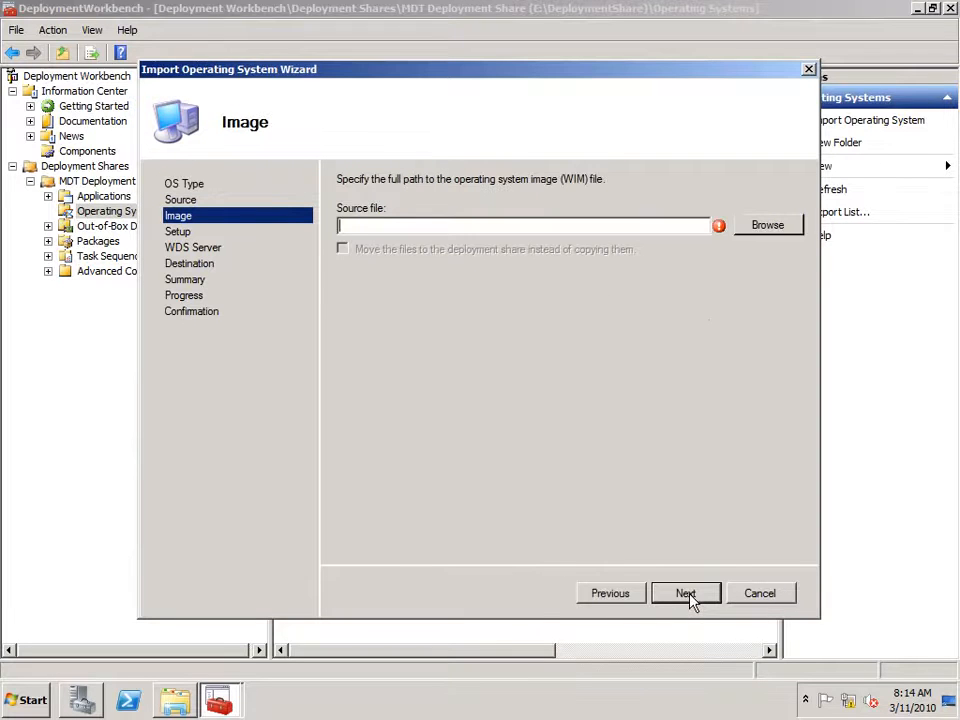
click(766, 226)
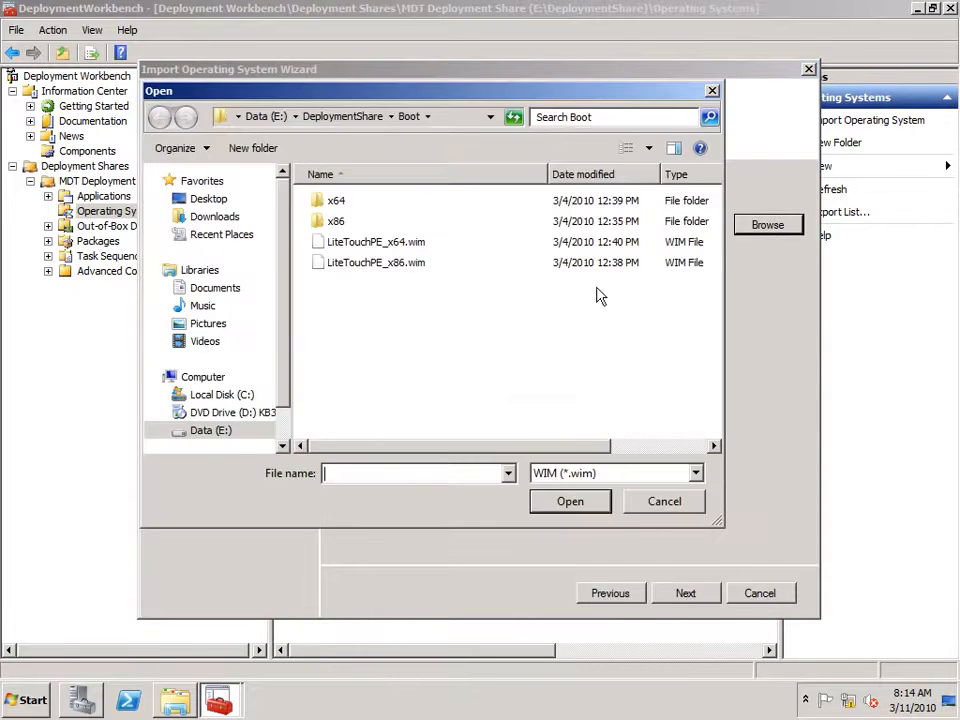
click(282, 447)
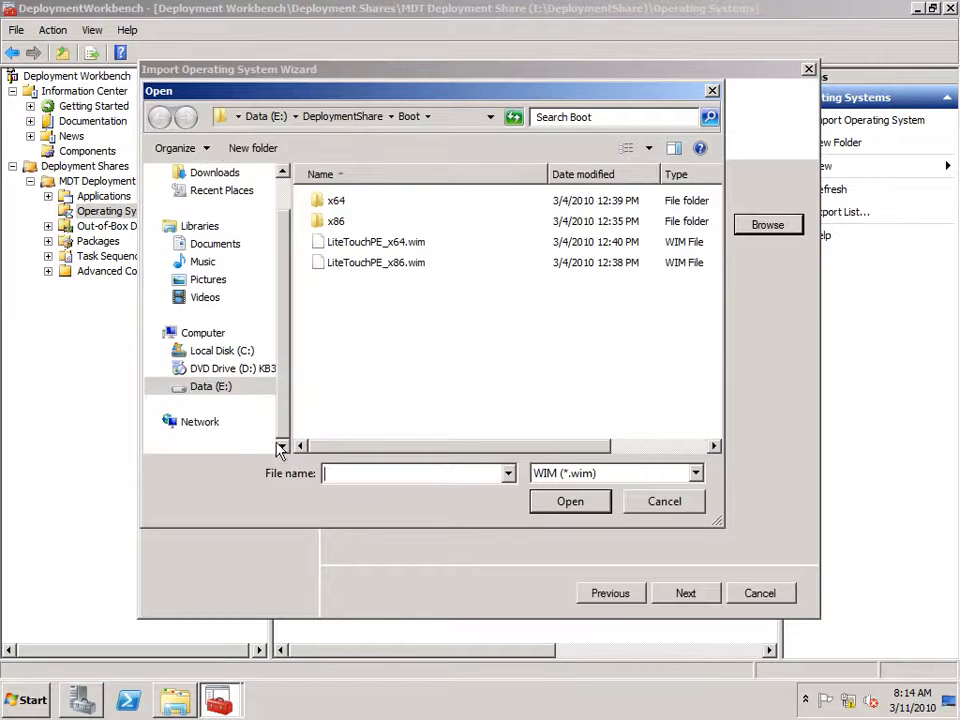
click(218, 388)
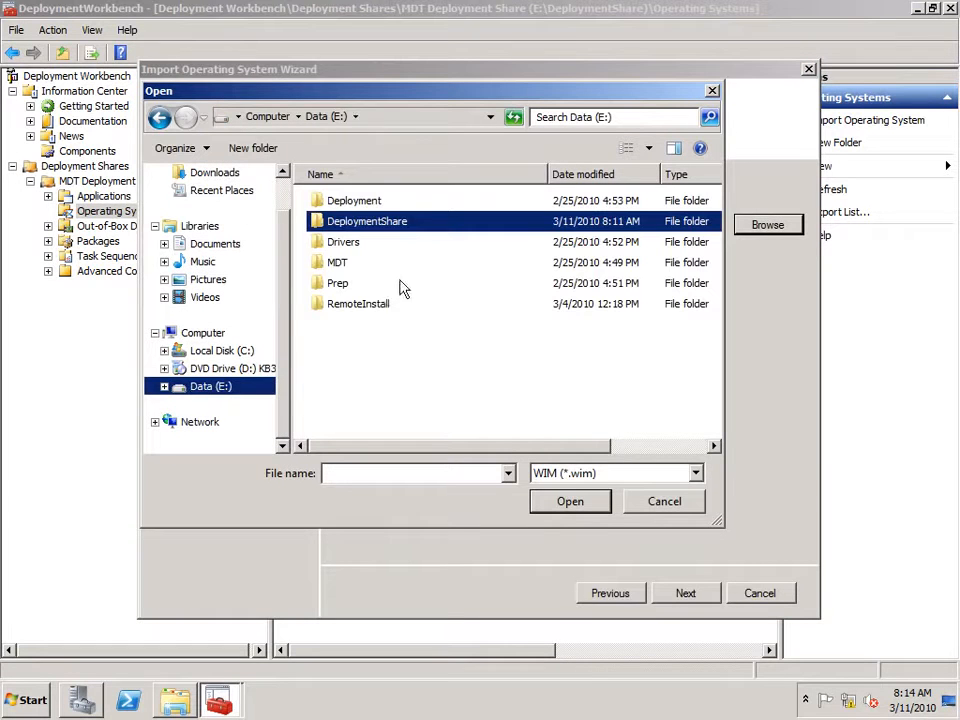
double_click(361, 224)
double_click(353, 284)
click(366, 204)
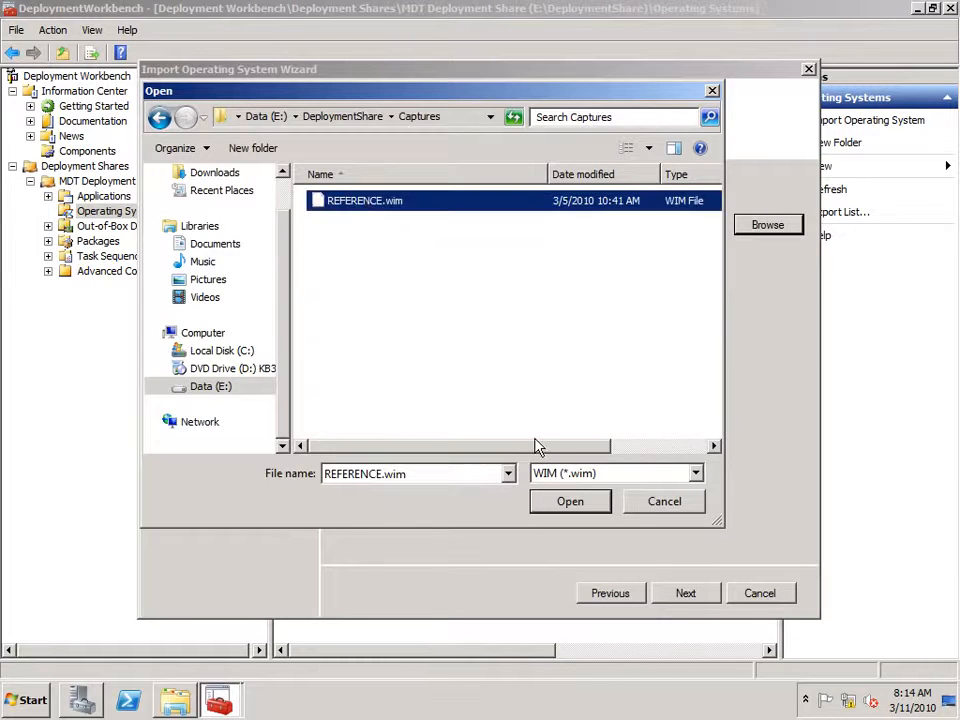
click(570, 501)
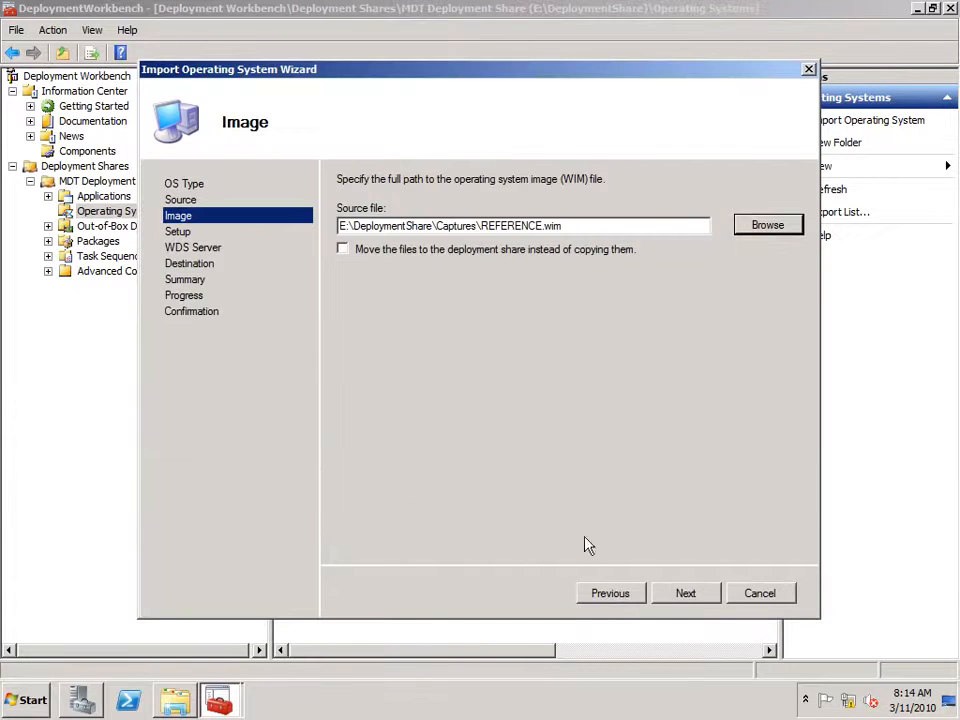
Move the image files, keep REFERENCE as the destination folder, and complete the import.
click(343, 250)
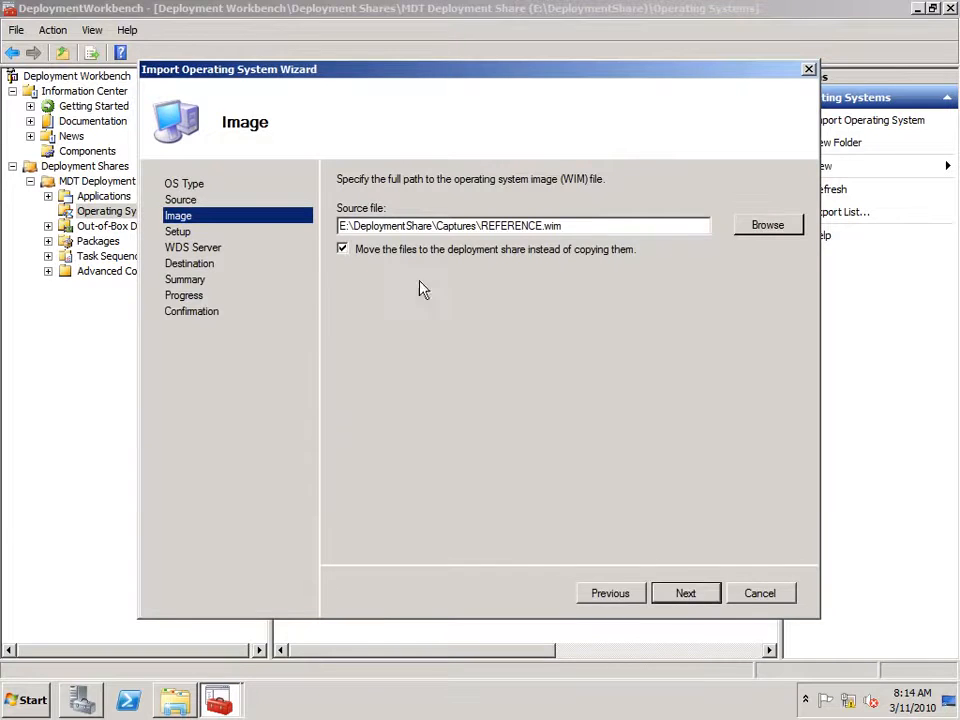
click(686, 594)
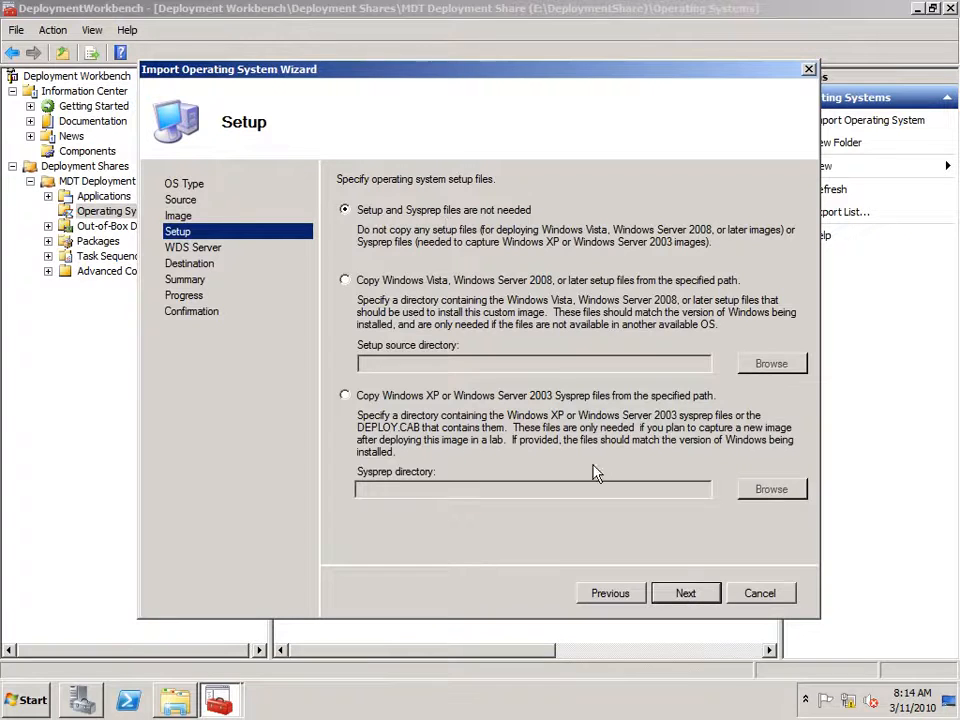
click(686, 594)
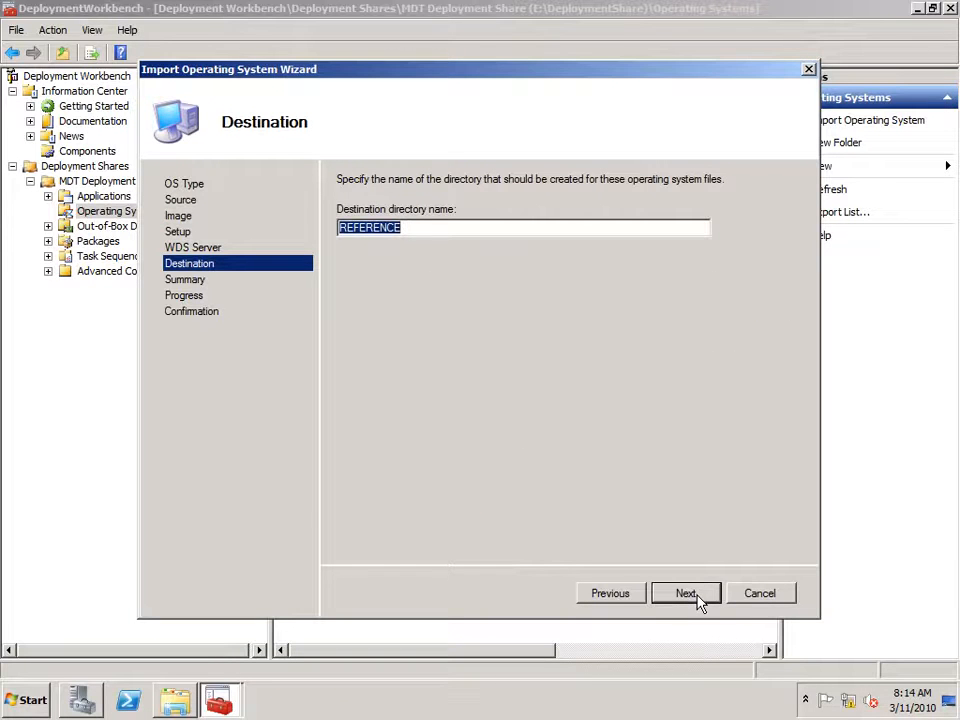
click(690, 598)
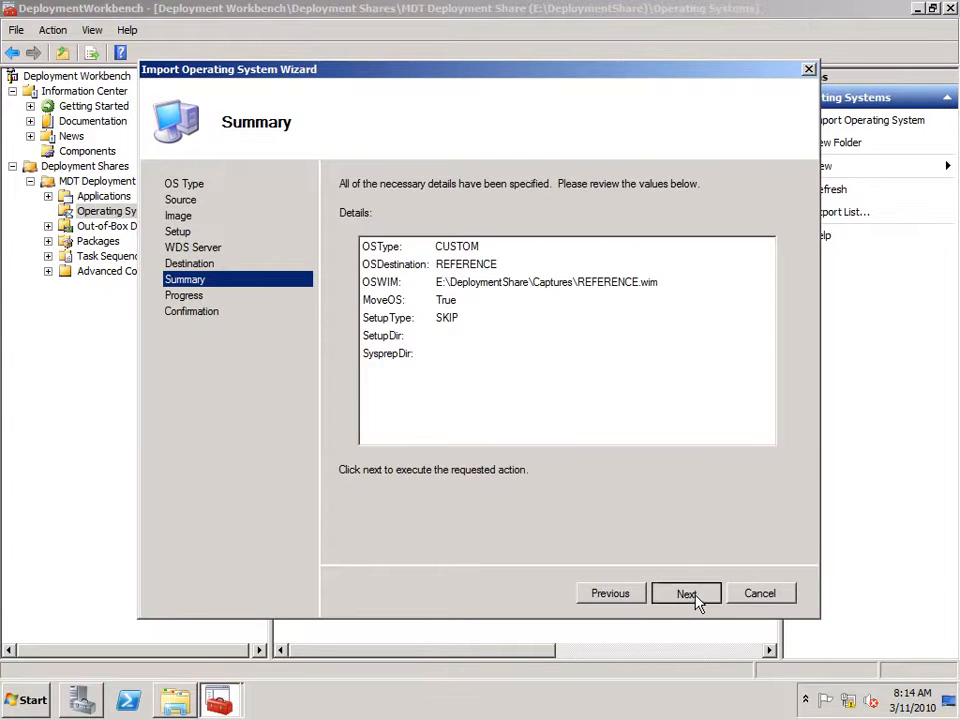
click(696, 597)
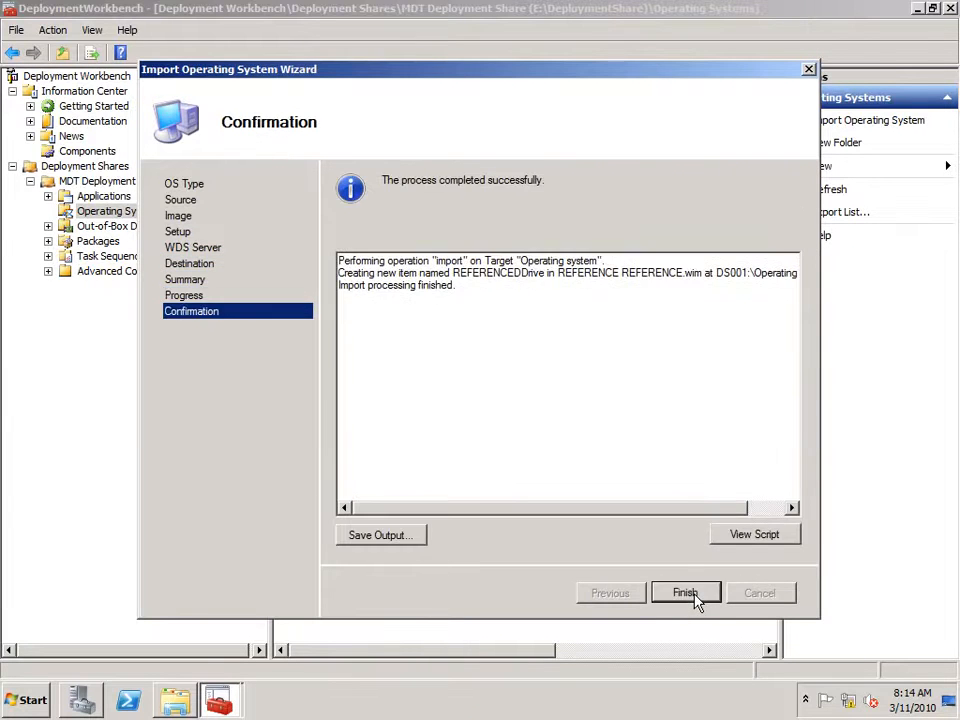
click(690, 594)
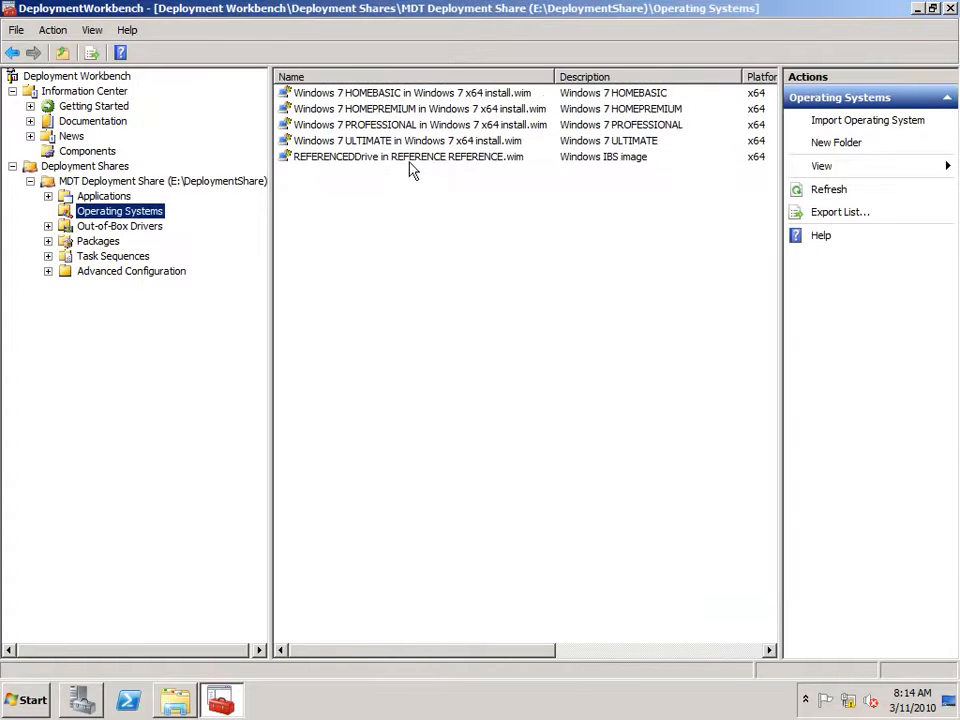
click(409, 160)
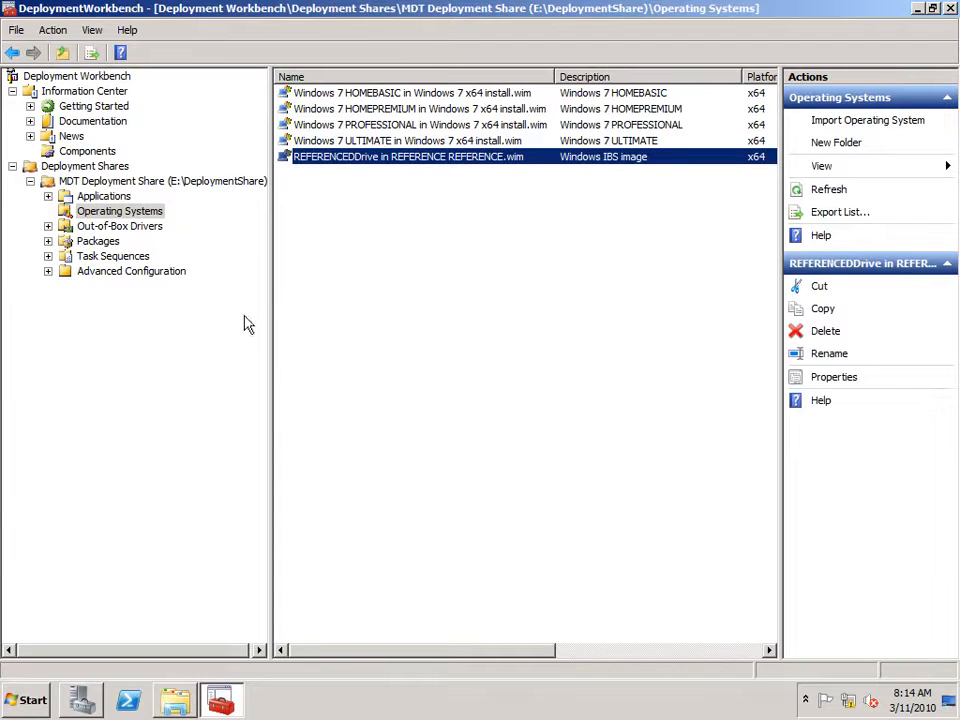
right_click(111, 259)
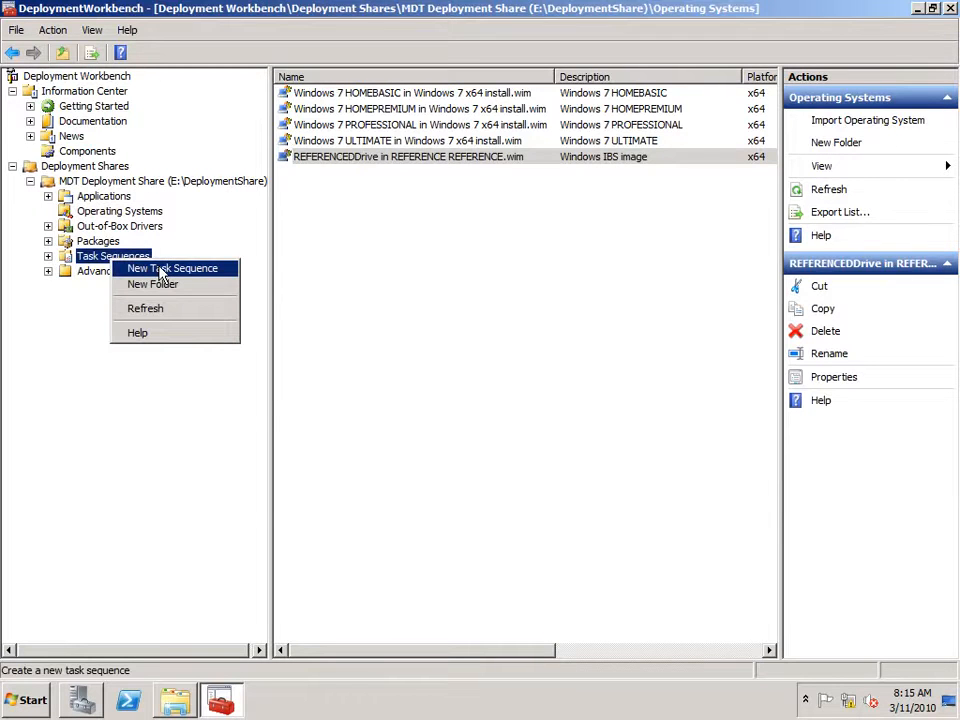
Create task sequence ID Target, 'Deploy Windows 7 to Target Computer', Standard Client template, REFERENCEDrive image.
click(160, 274)
text(Target)
key(Tab)
text(T)
key(BackSpace)
text(Deploy Windows 7 to Target Computer)
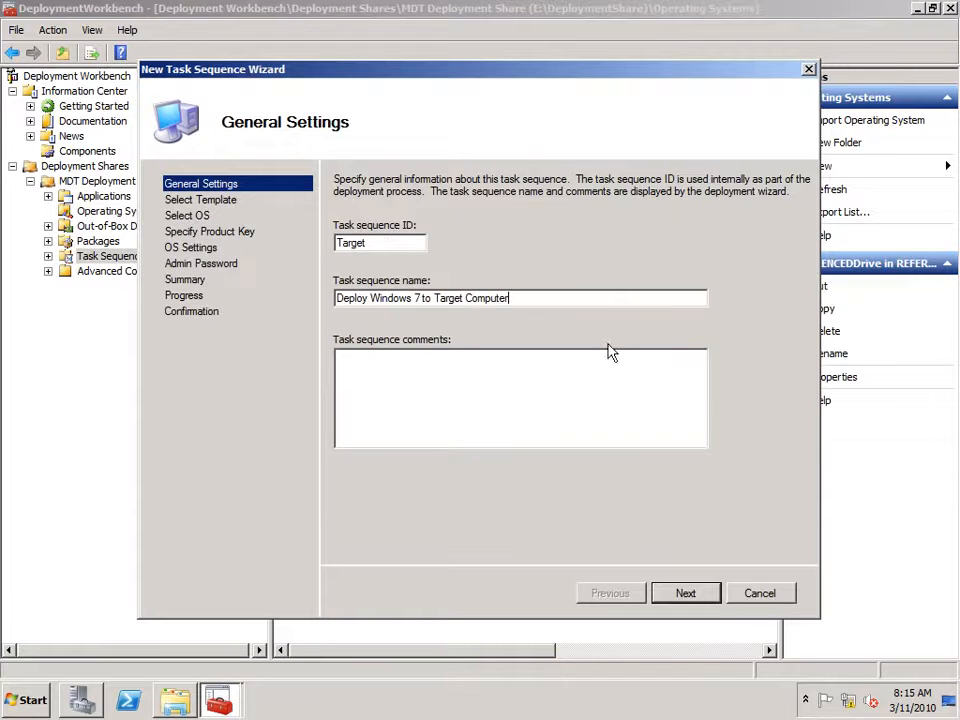
click(683, 597)
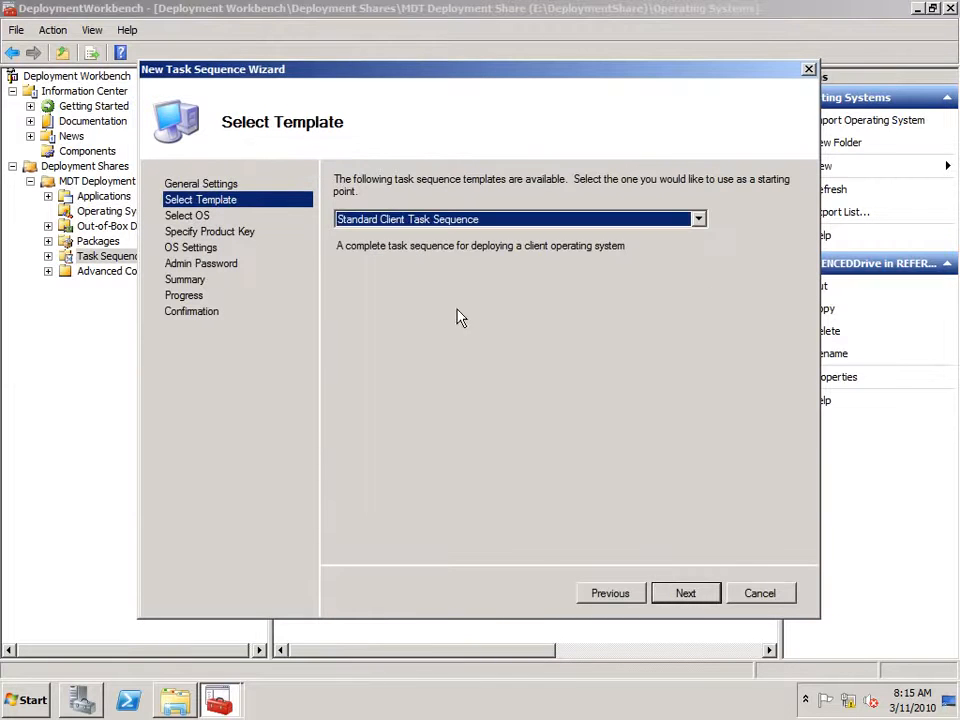
click(691, 599)
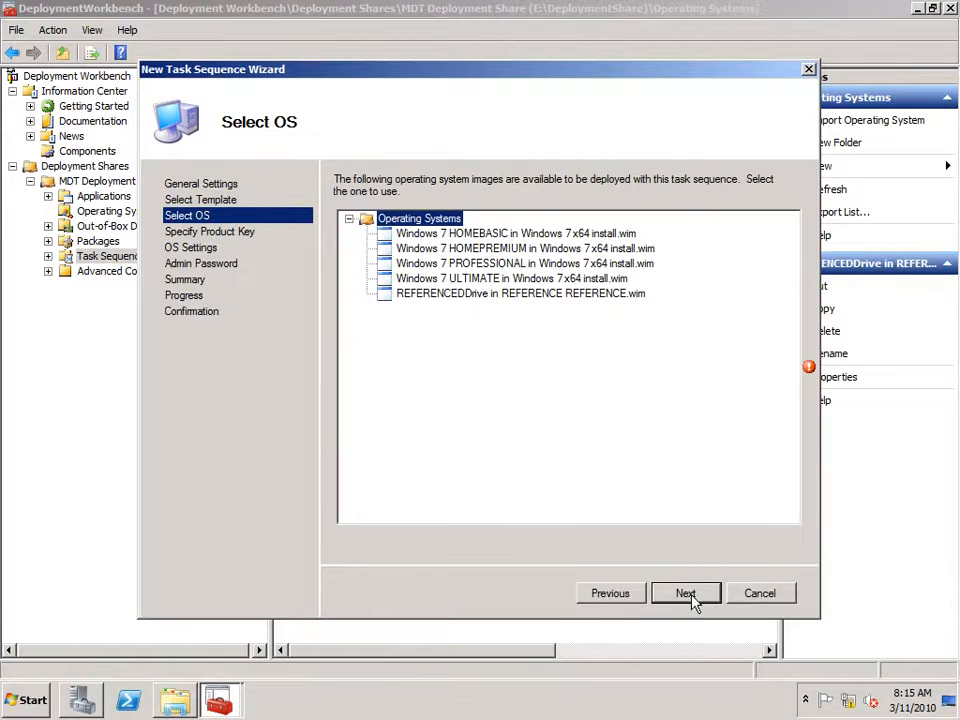
click(454, 296)
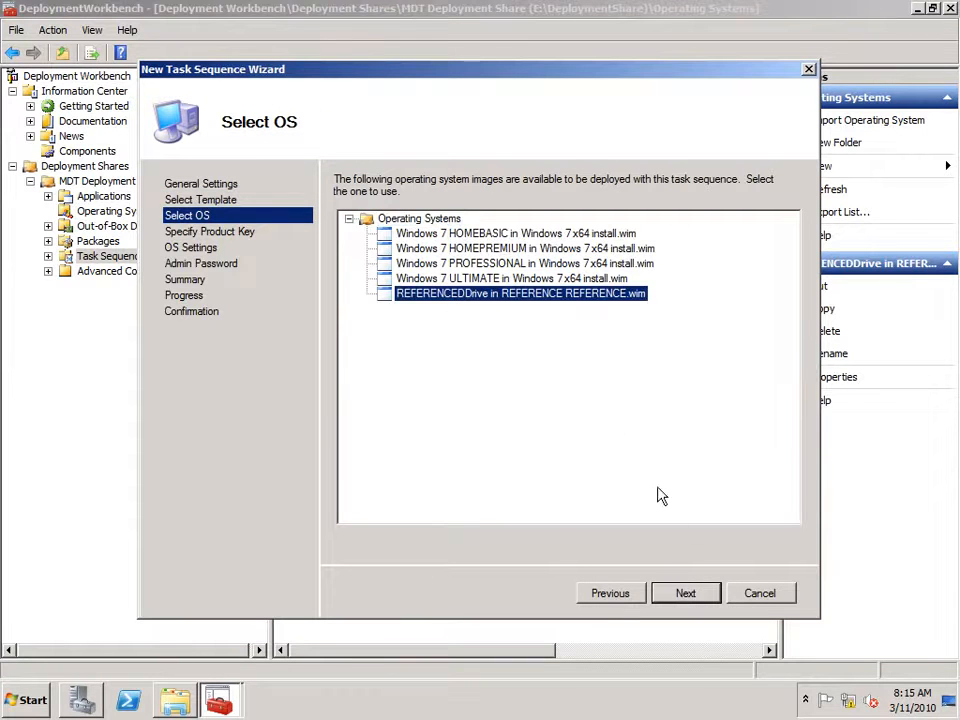
click(690, 594)
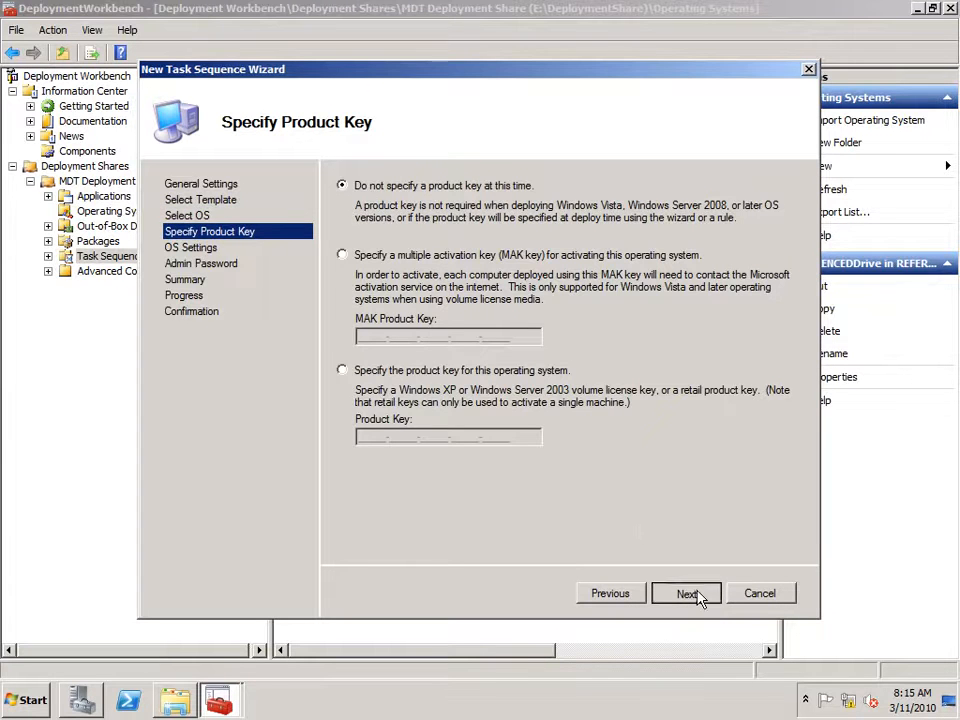
click(686, 594)
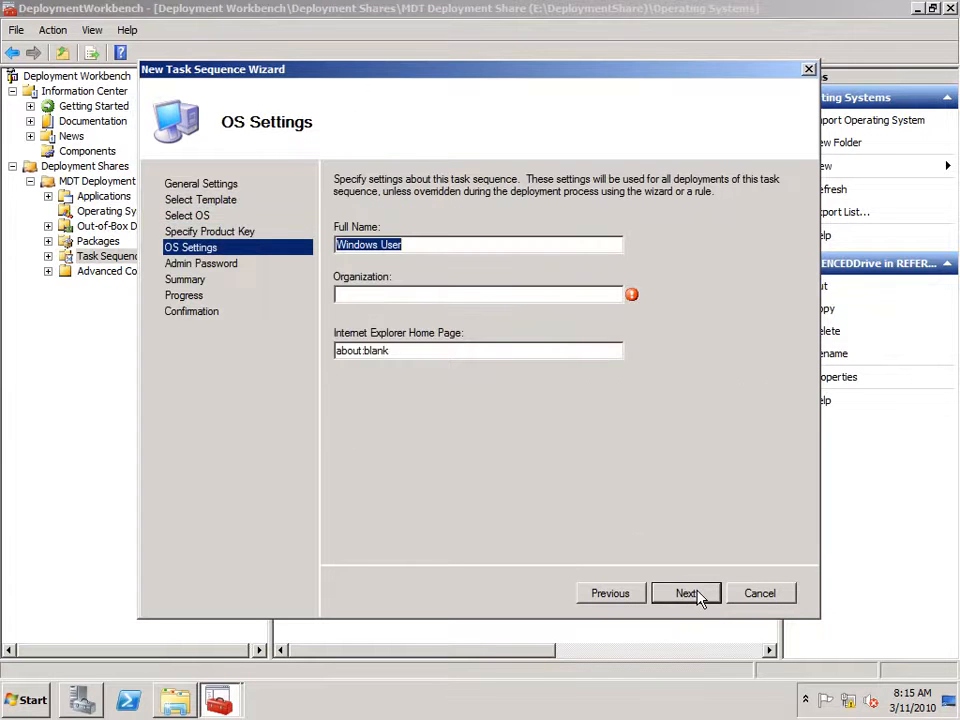
click(354, 294)
text(Contoso)
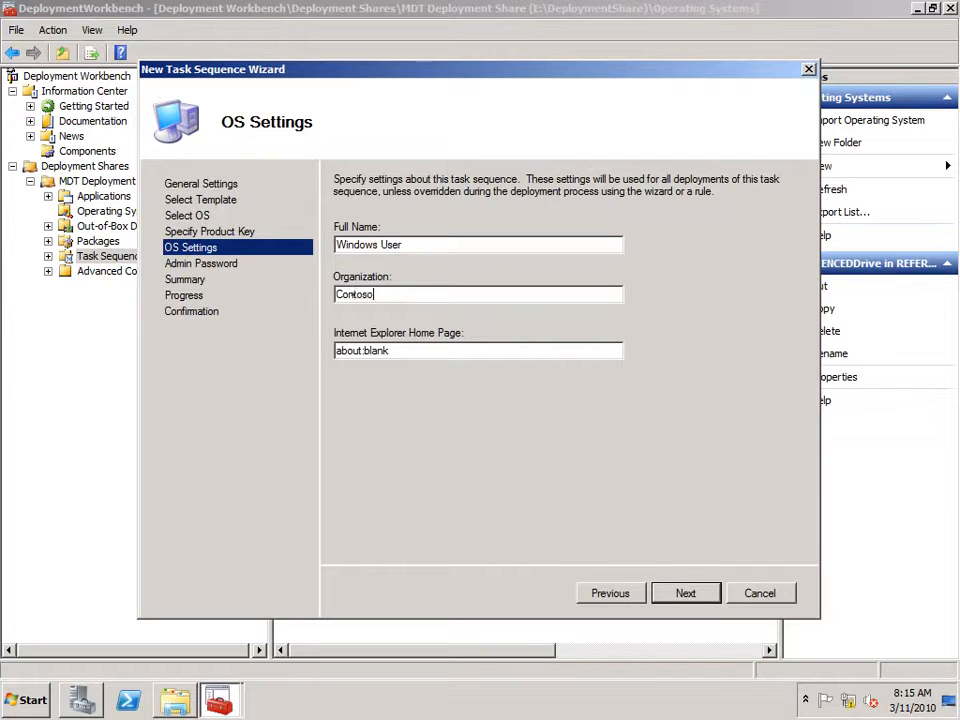
key(Tab)
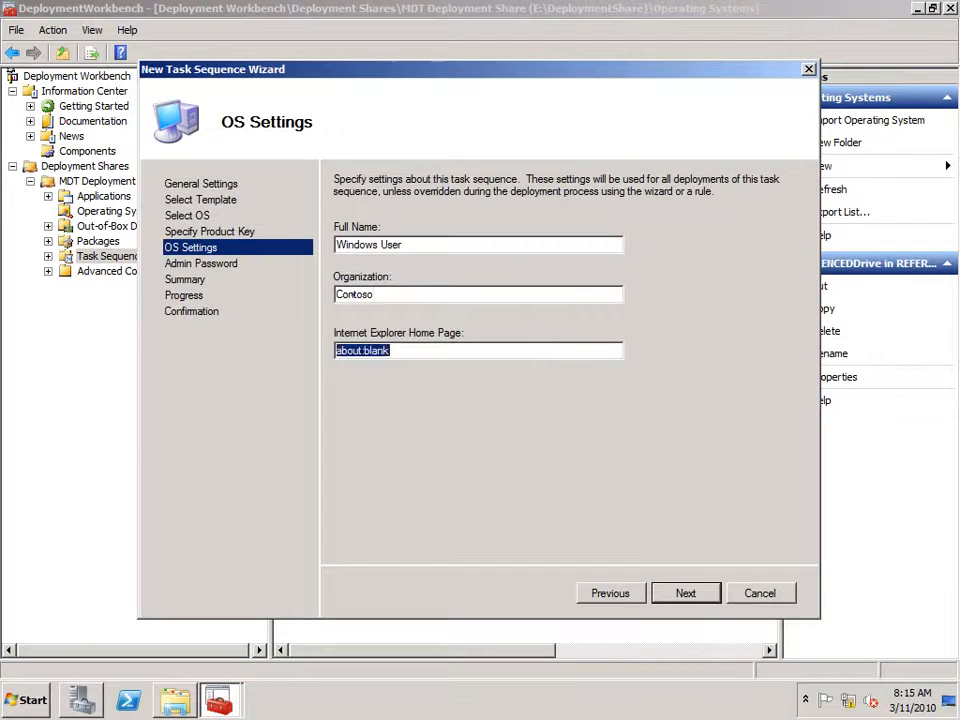
text(http://www.bing.com)
click(697, 598)
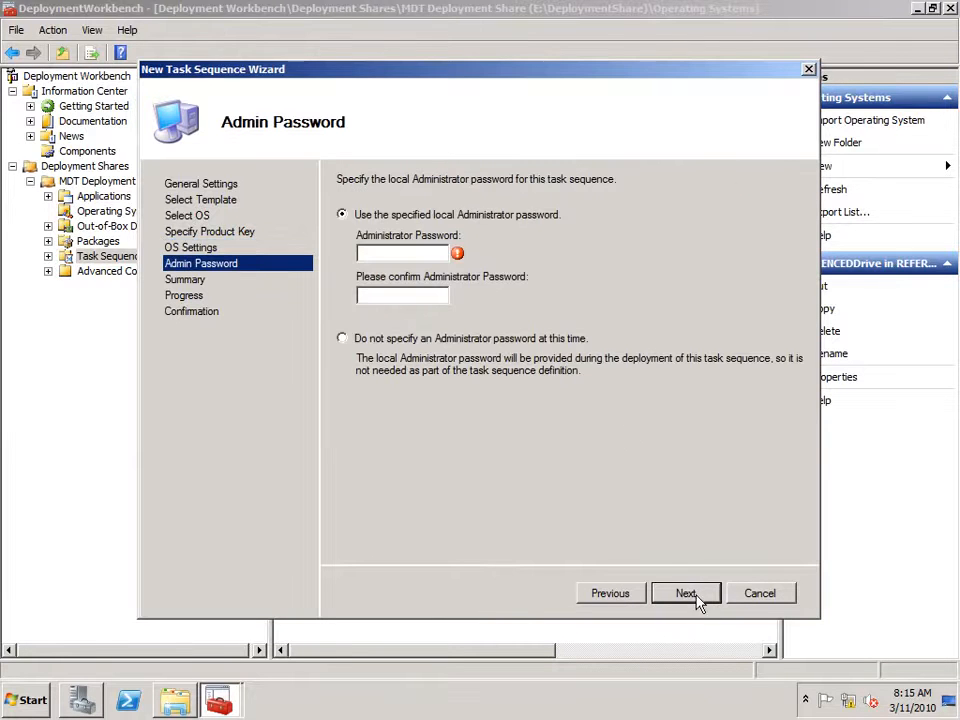
Set and confirm the local Administrator password, then finish creating the task sequence.
click(378, 252)
text(P@ssw0rd)
key(Tab)
text(P@ssw0rd)
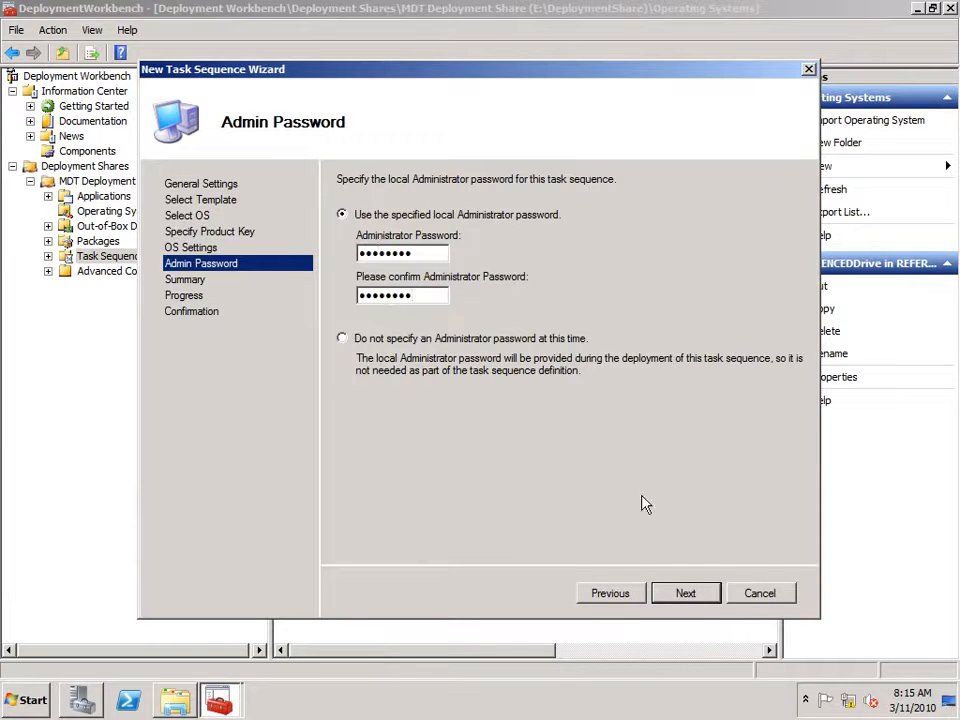
click(685, 596)
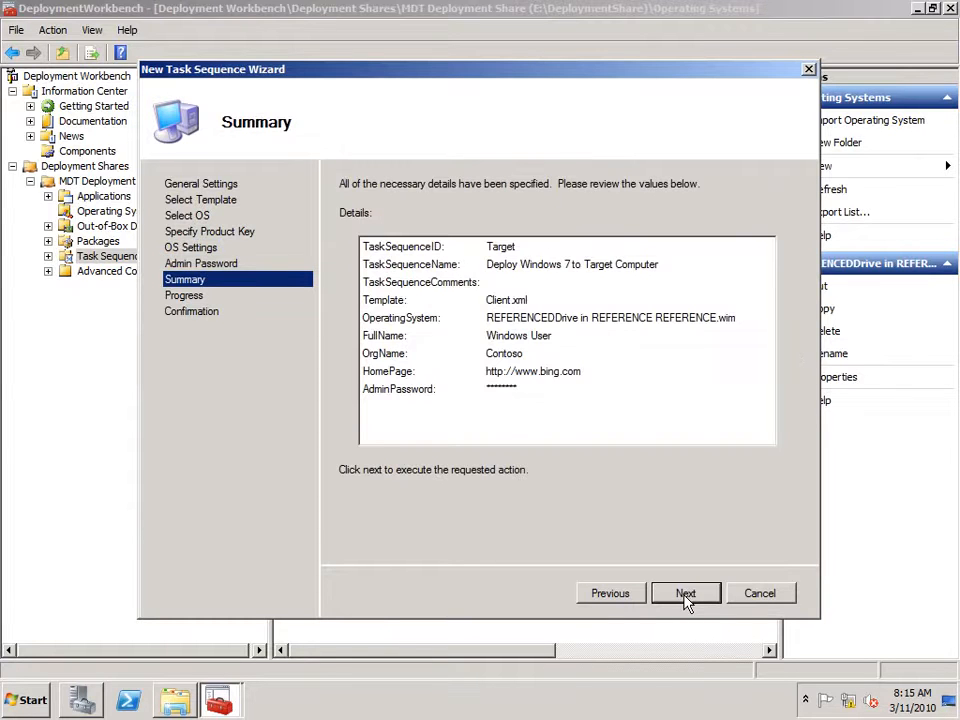
click(685, 594)
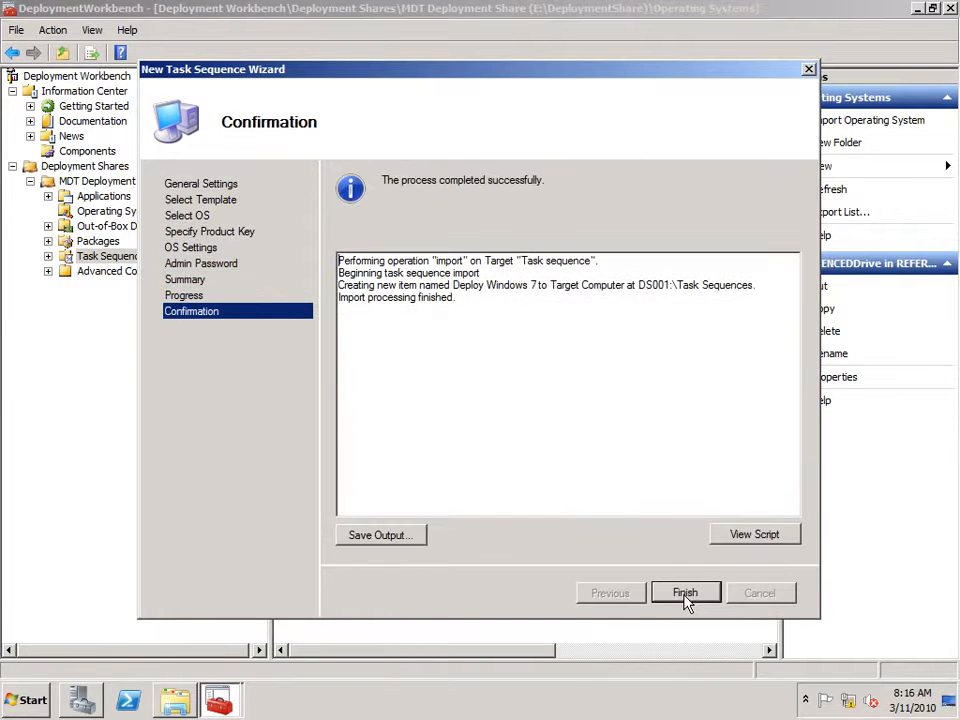
click(685, 594)
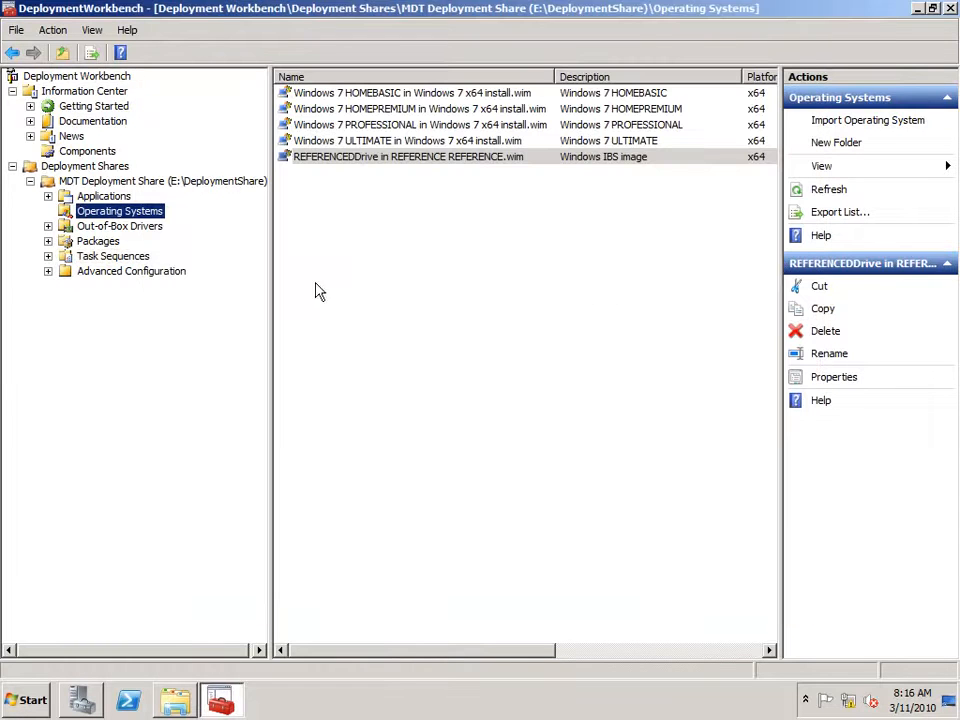
Show the Task Sequences node listing the REFERENCE and TARGET sequences.
click(104, 258)
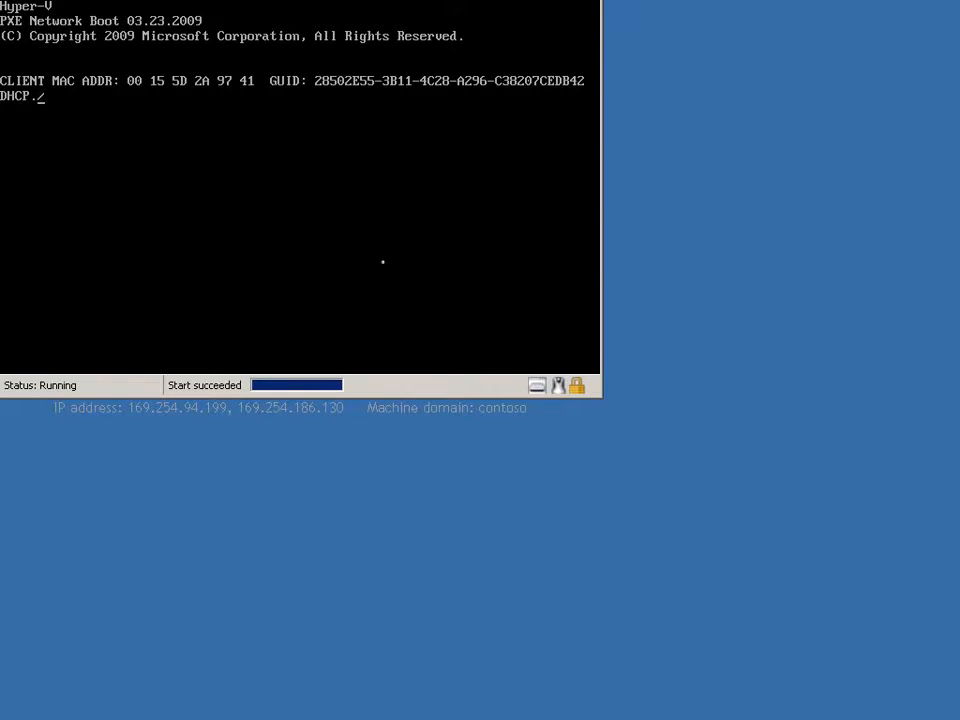
Network-boot the target VM with F12 so it loads LiteTouchPE_x64.wim, then release the mouse.
click(386, 260)
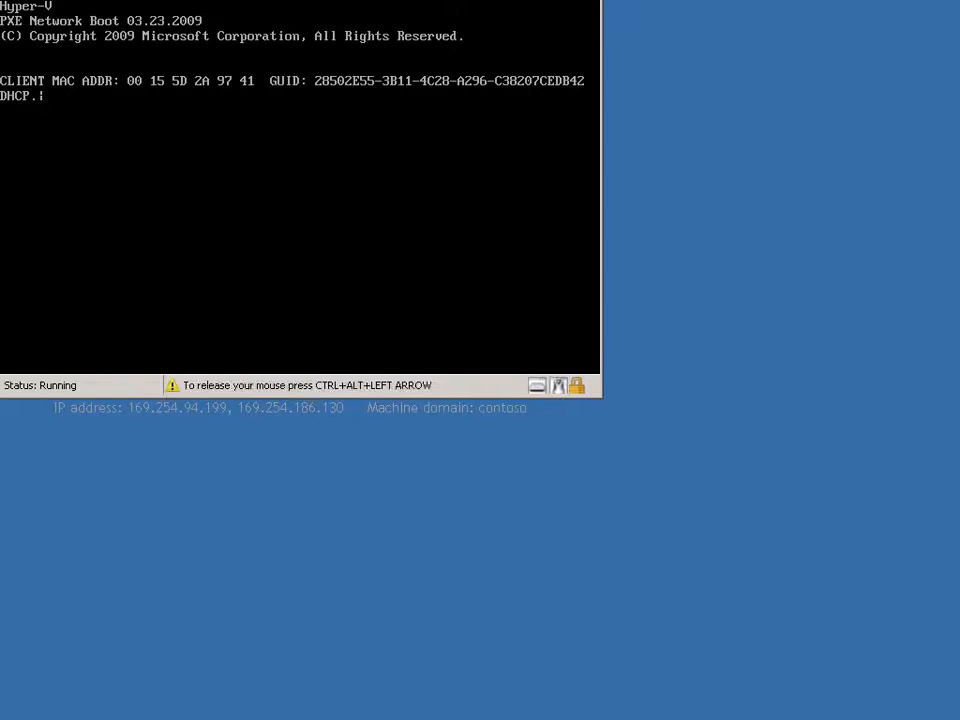
key(F12)
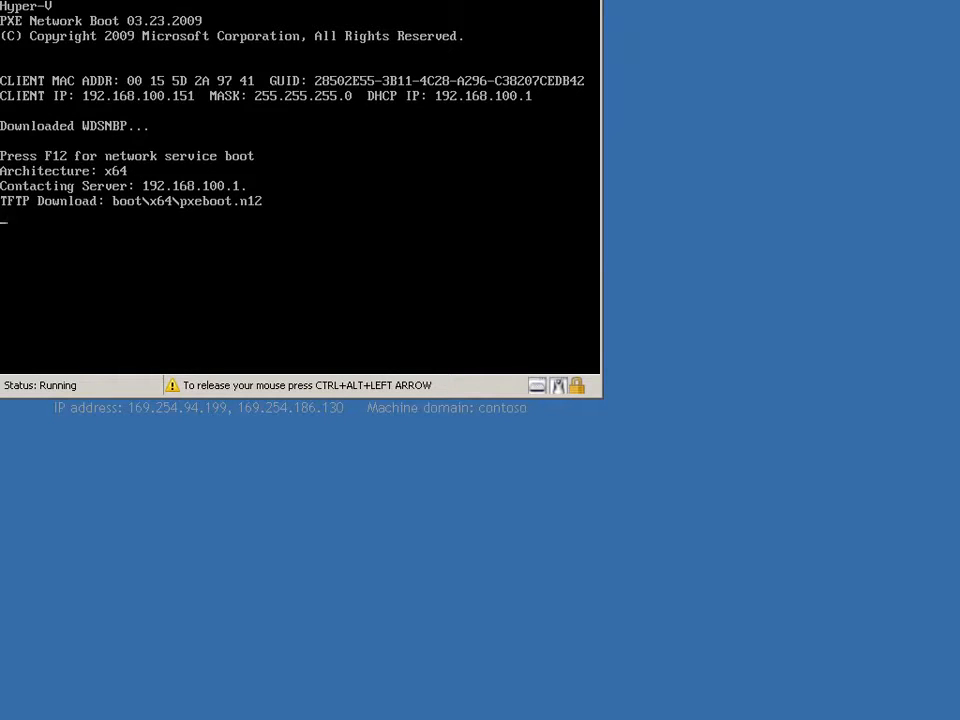
key(ctrl+alt+Left)
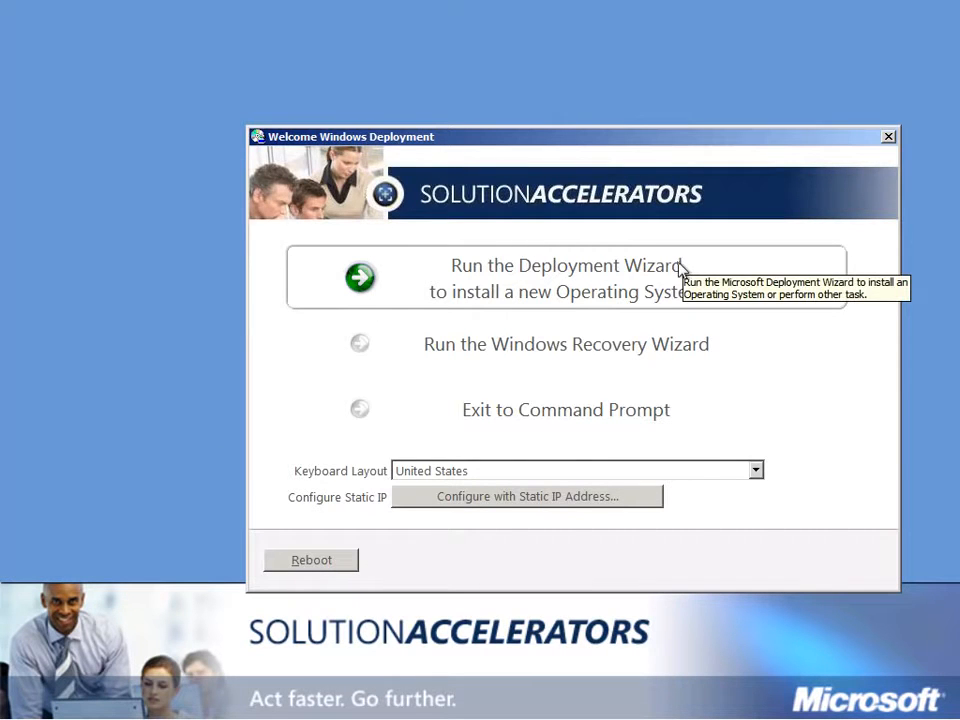
Run the Deployment Wizard and authenticate as the domain administrator with the account password for domain contoso.
click(614, 284)
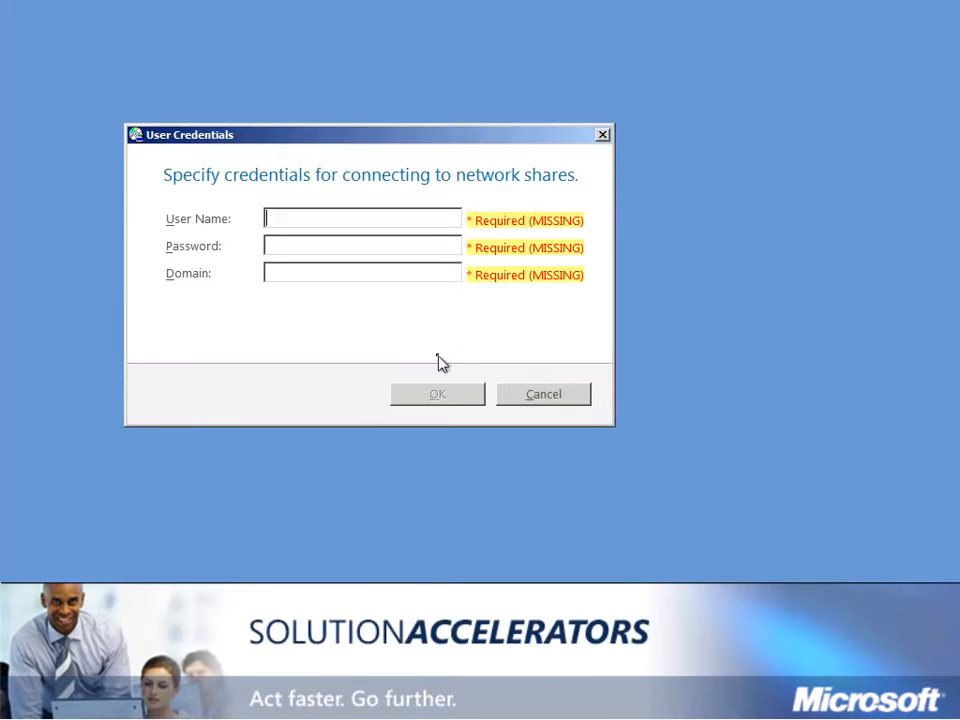
text(administrator)
key(Tab)
text(P@ssw0rd)
key(Tab)
text(contoso)
click(452, 395)
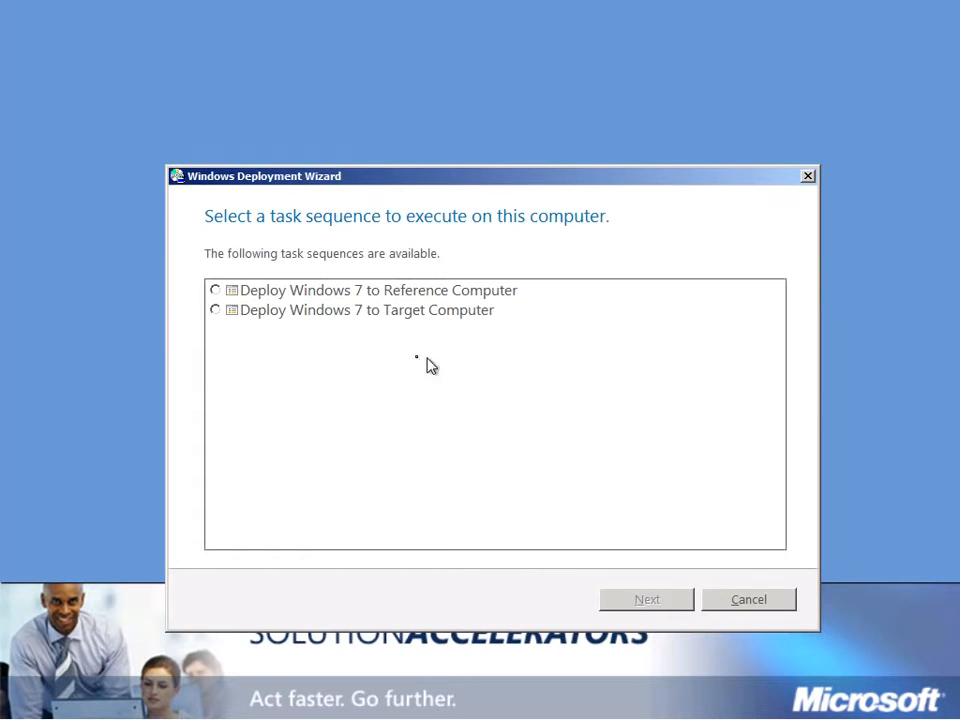
Choose the Deploy Windows 7 to Target Computer sequence and name the computer Target.
click(221, 314)
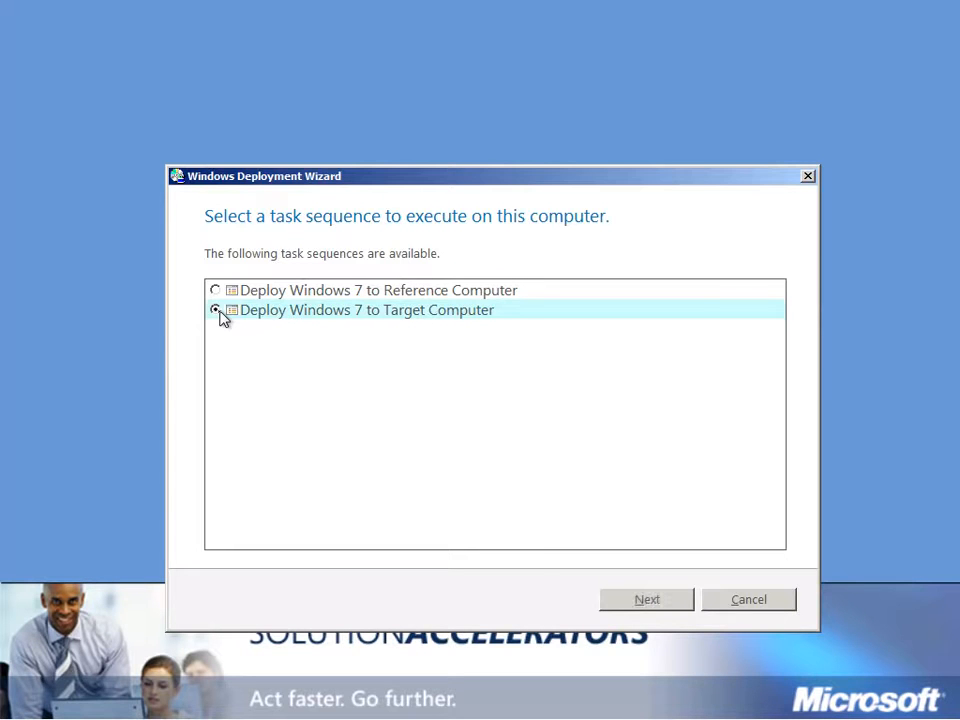
click(659, 604)
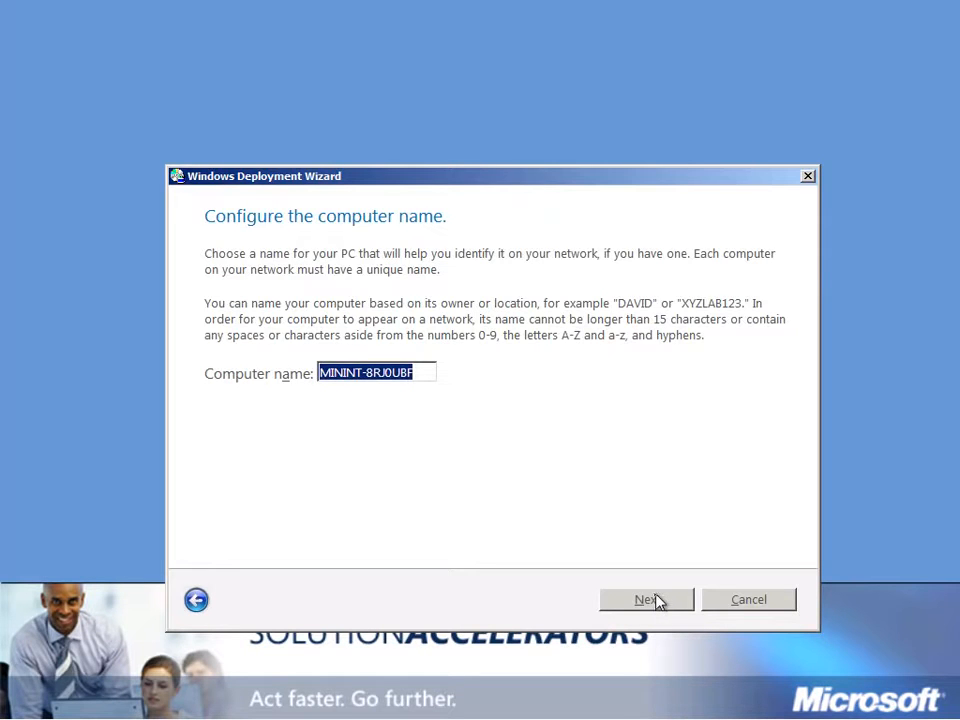
text(Dav)
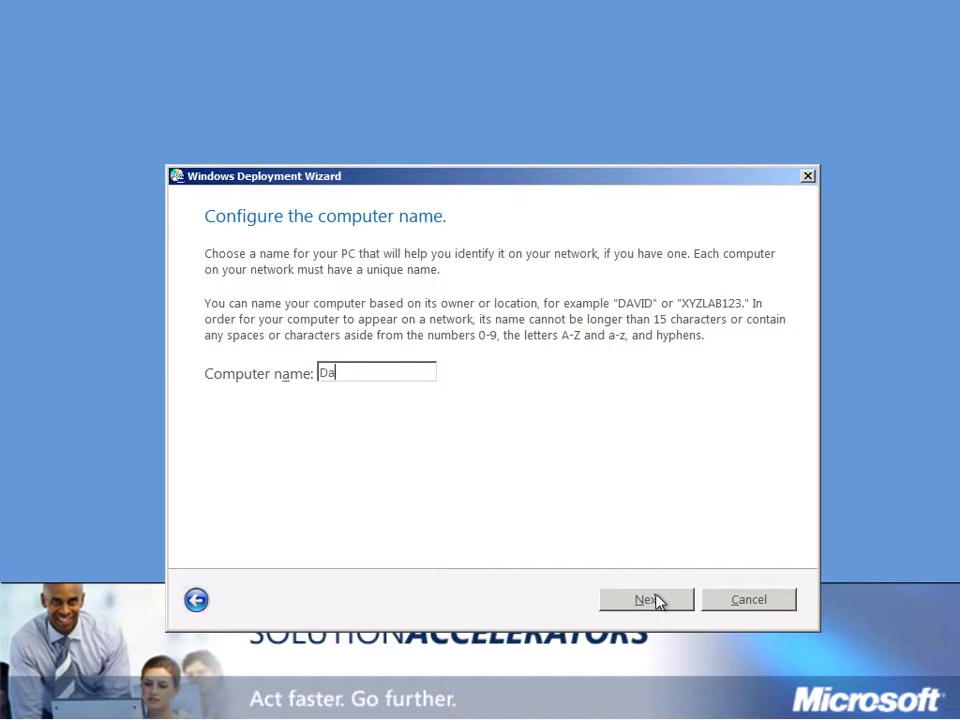
key(BackSpace)
key(BackSpace)
key(BackSpace)
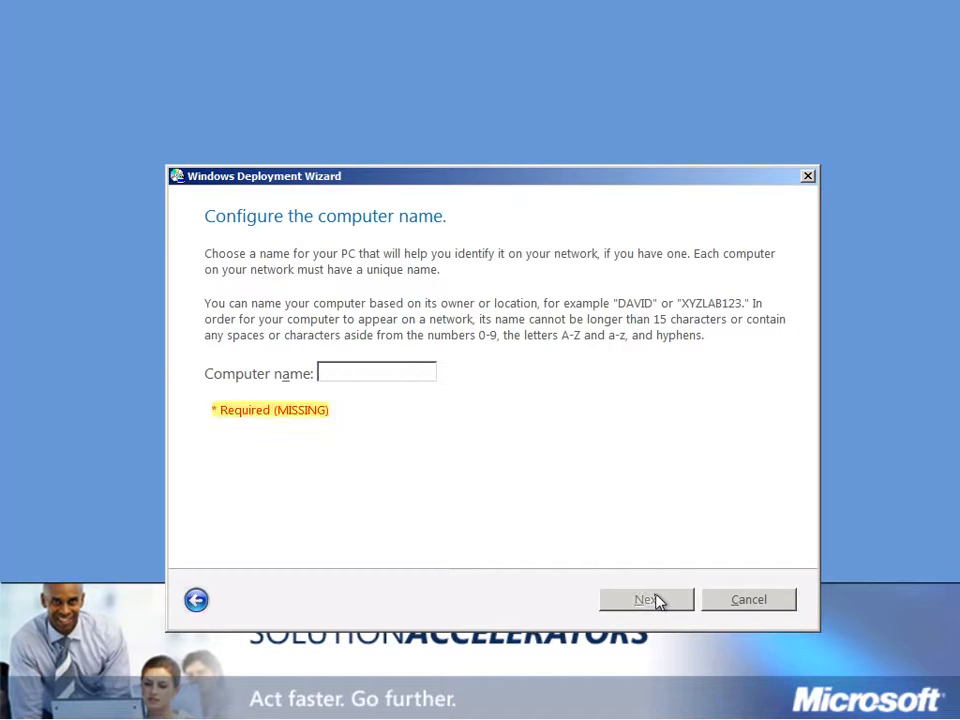
text(Target)
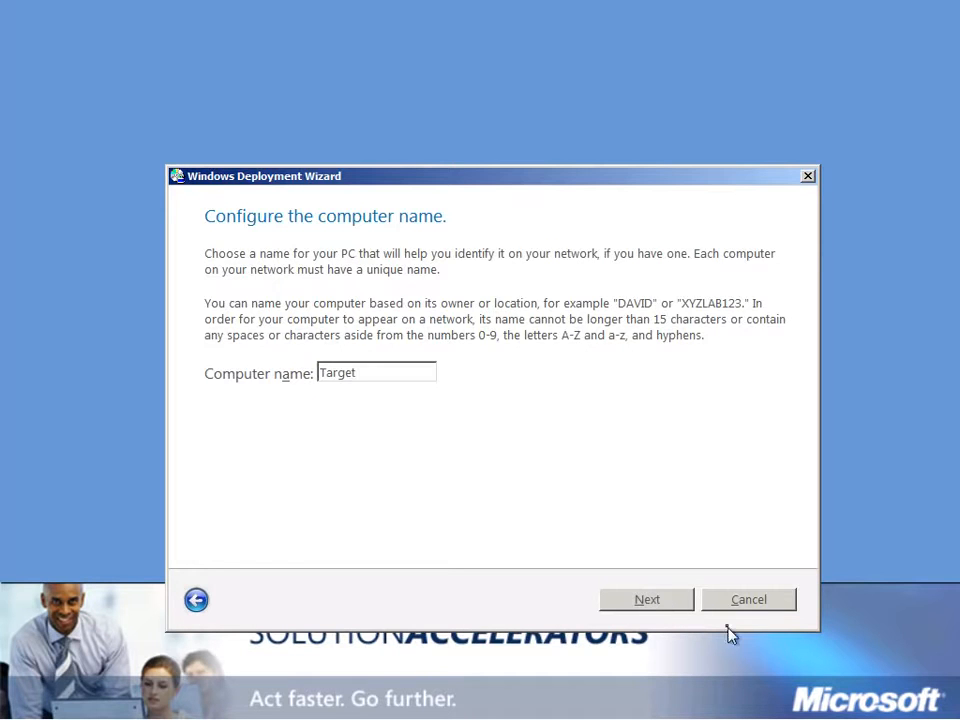
Set the computer to join the domain contoso.com instead of a workgroup.
click(648, 600)
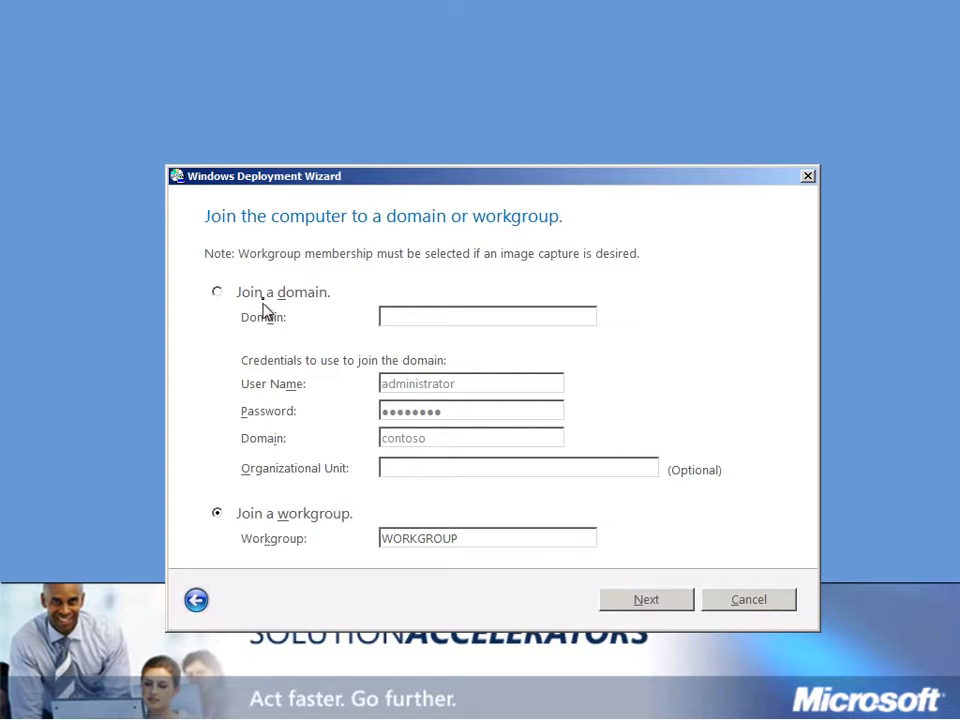
click(255, 292)
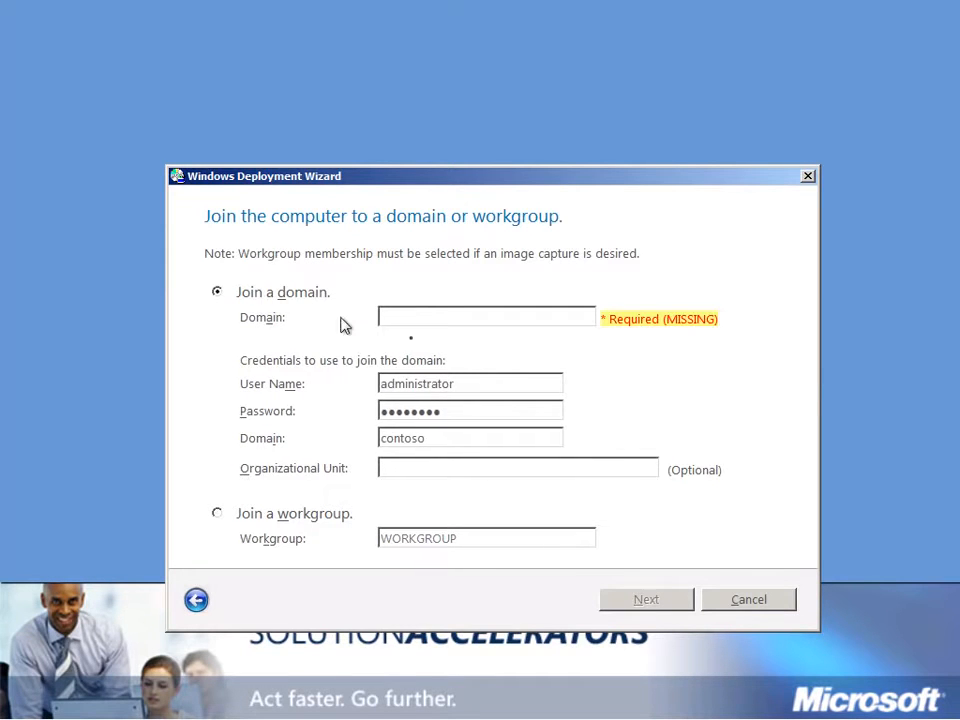
click(549, 316)
text(contoso.com)
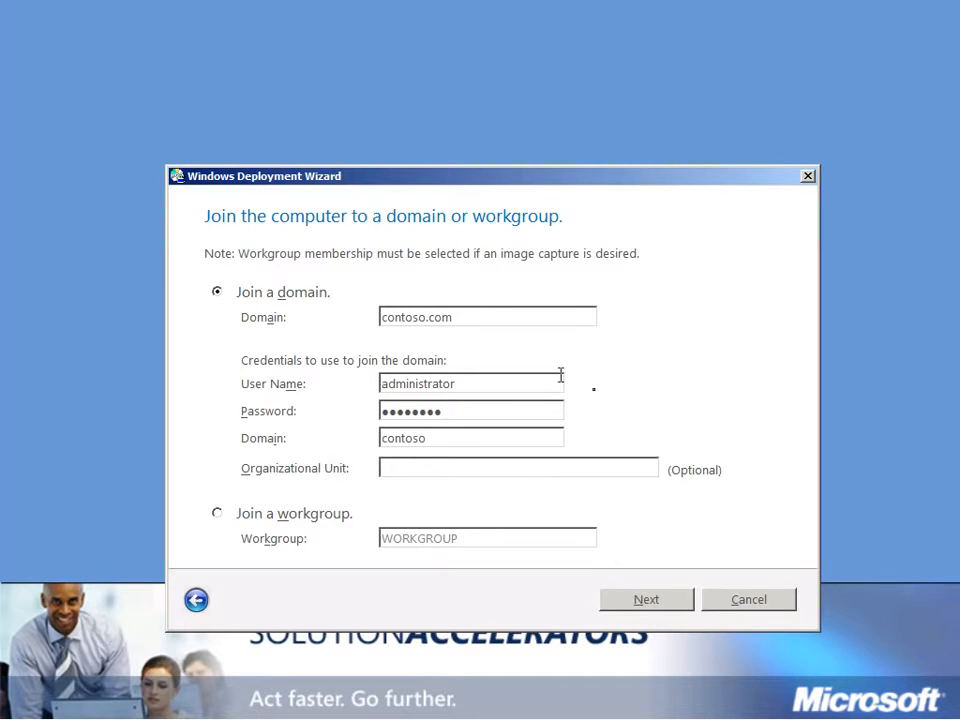
Skip user data restore, keep language defaults, set Eastern Time, leave BitLocker off, and begin.
click(640, 601)
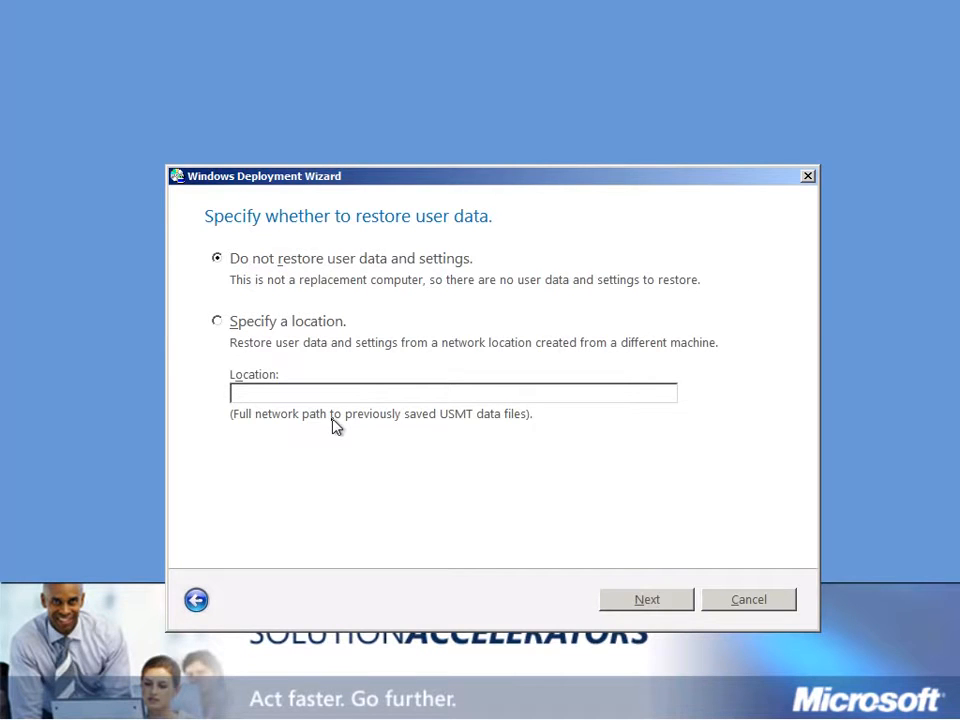
click(645, 605)
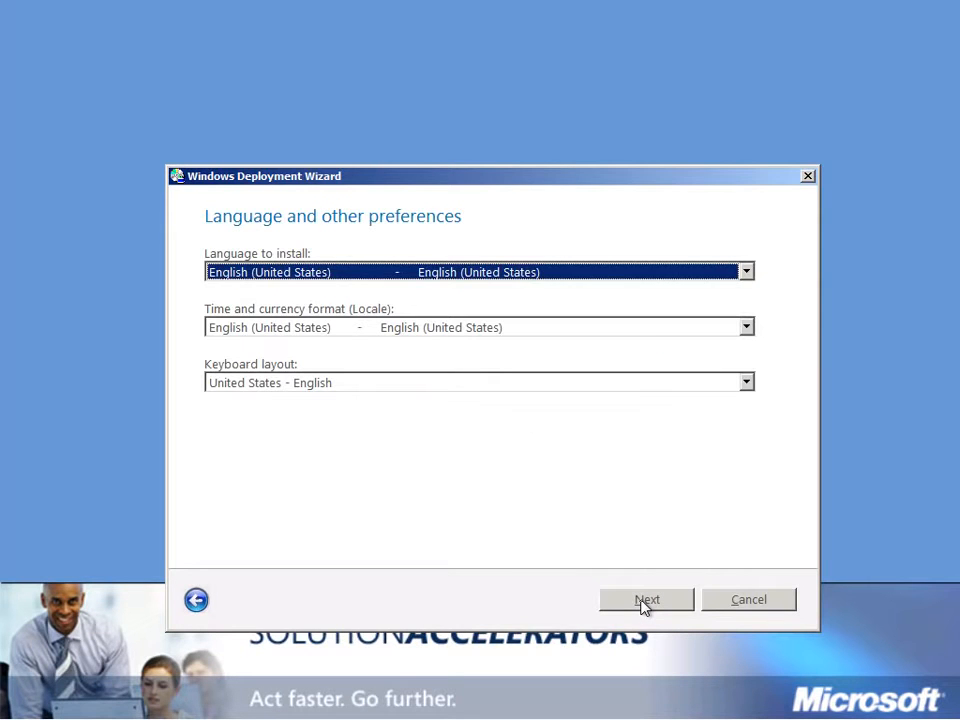
click(644, 603)
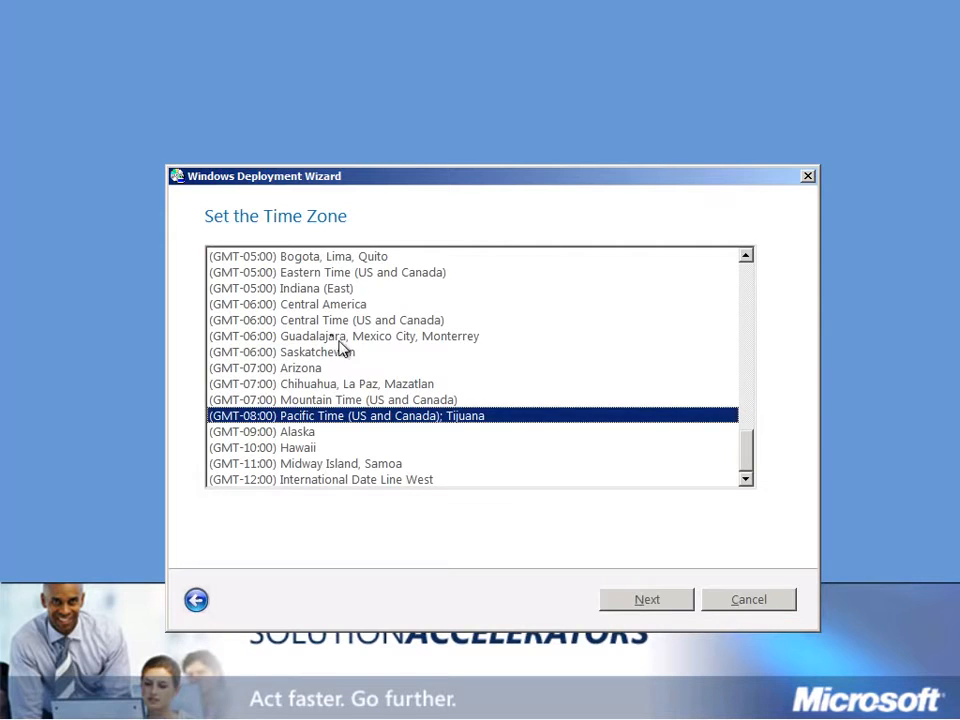
click(294, 276)
click(672, 604)
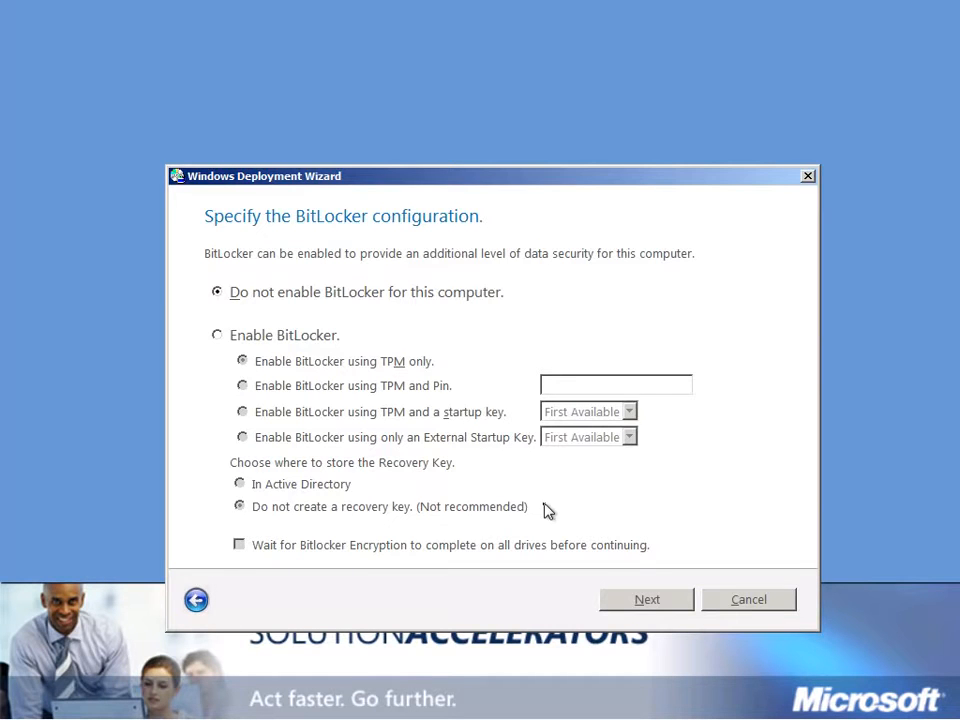
click(671, 604)
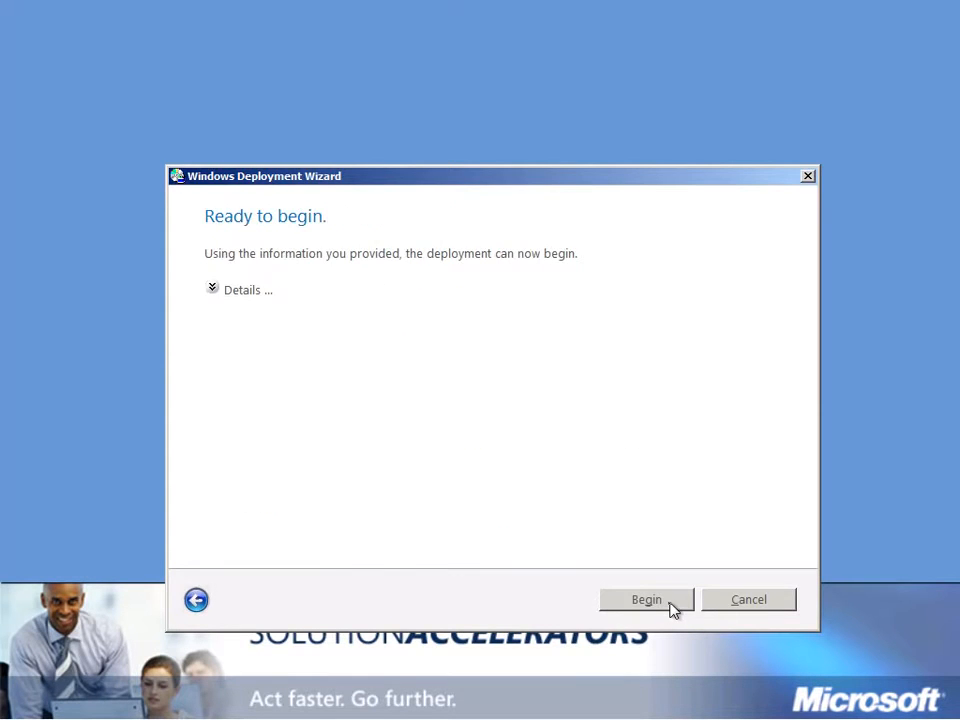
click(673, 604)
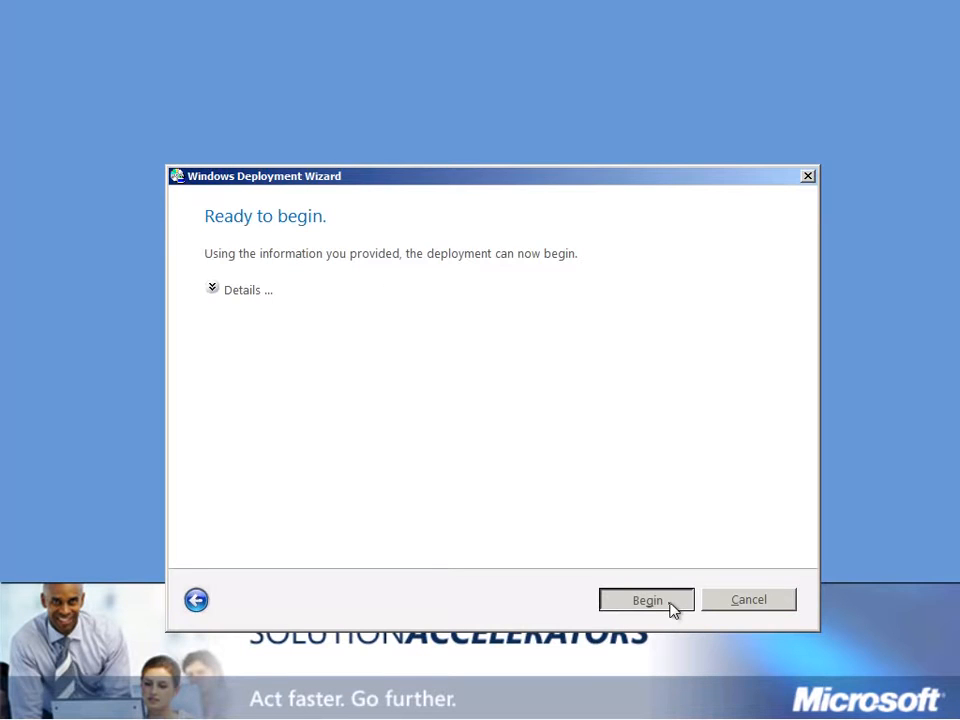